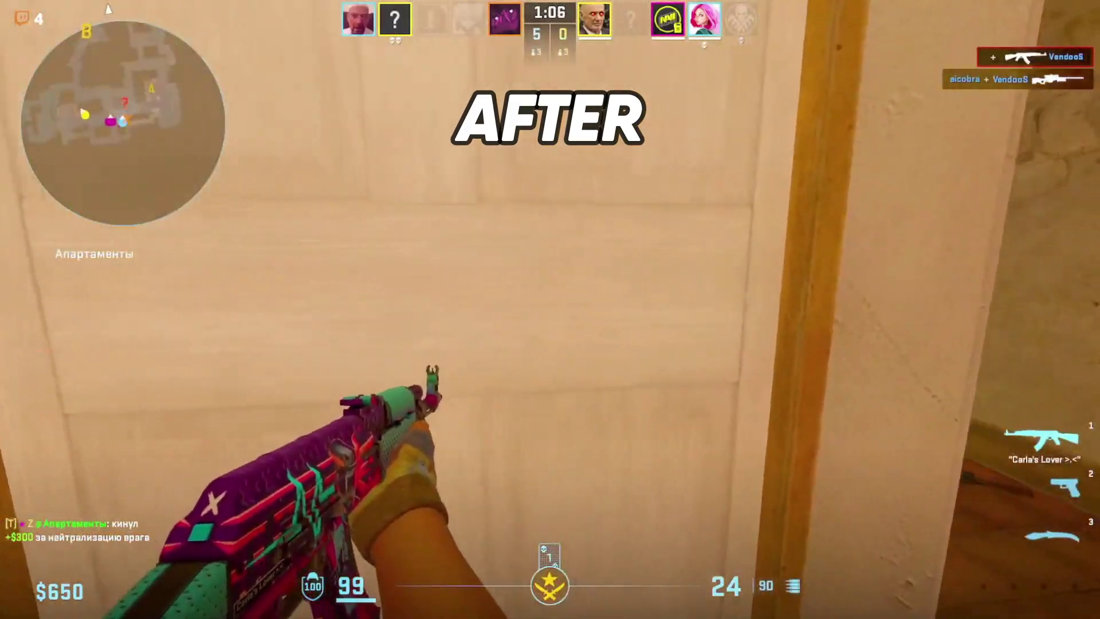
pyautogui.click(550, 309)
pyautogui.click(551, 309)
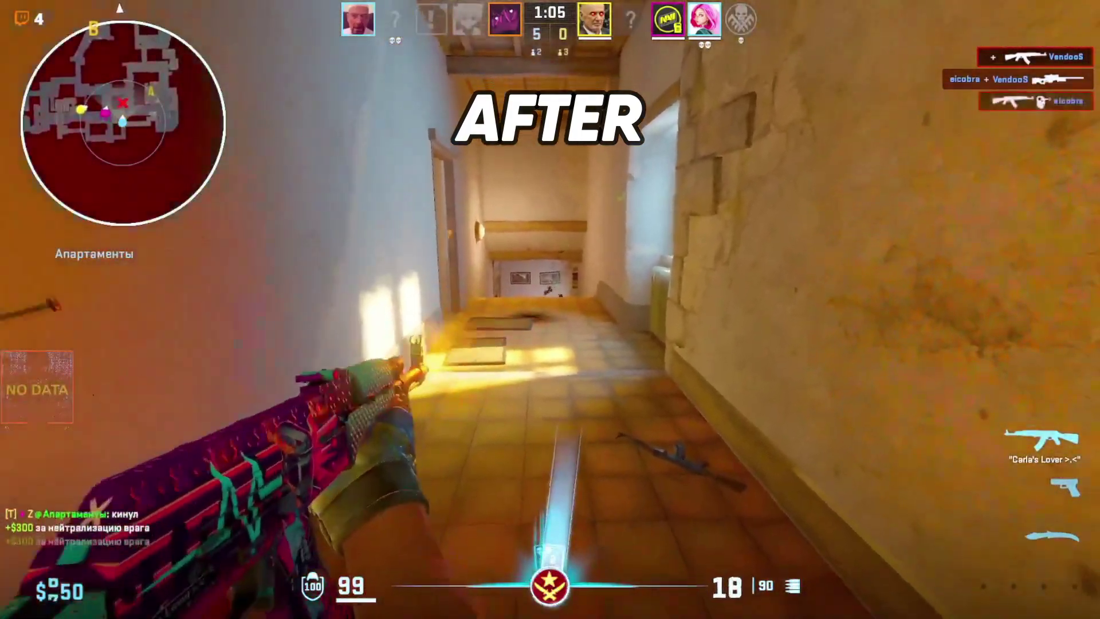
pyautogui.click(550, 310)
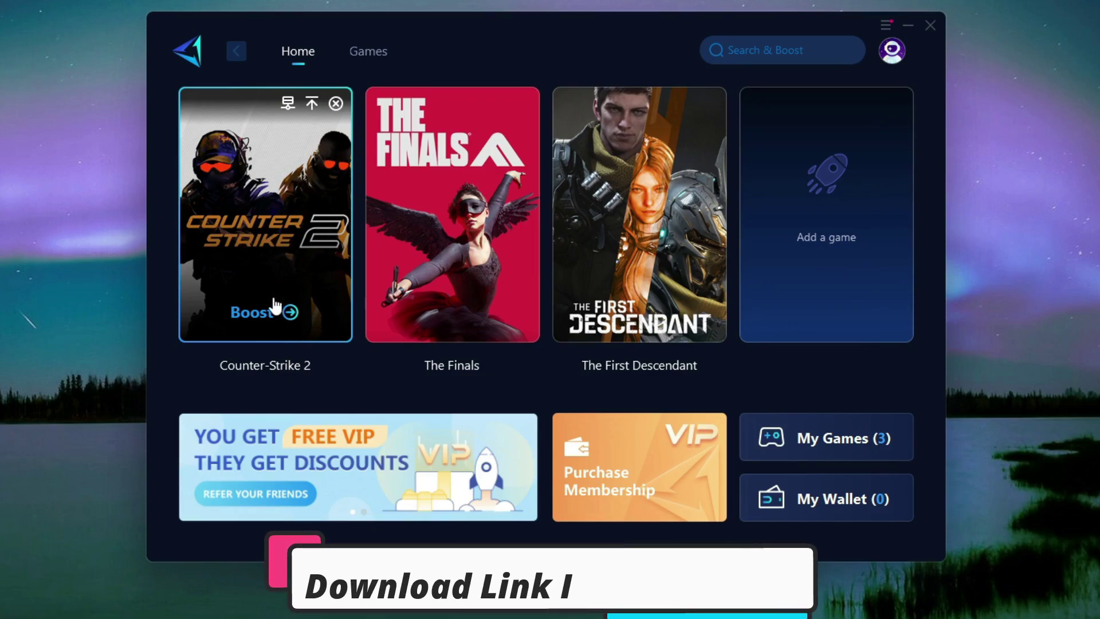
# - Look through the popular games offered in GearUP Booster and open its free trial link from the video description
pyautogui.click(255, 309)
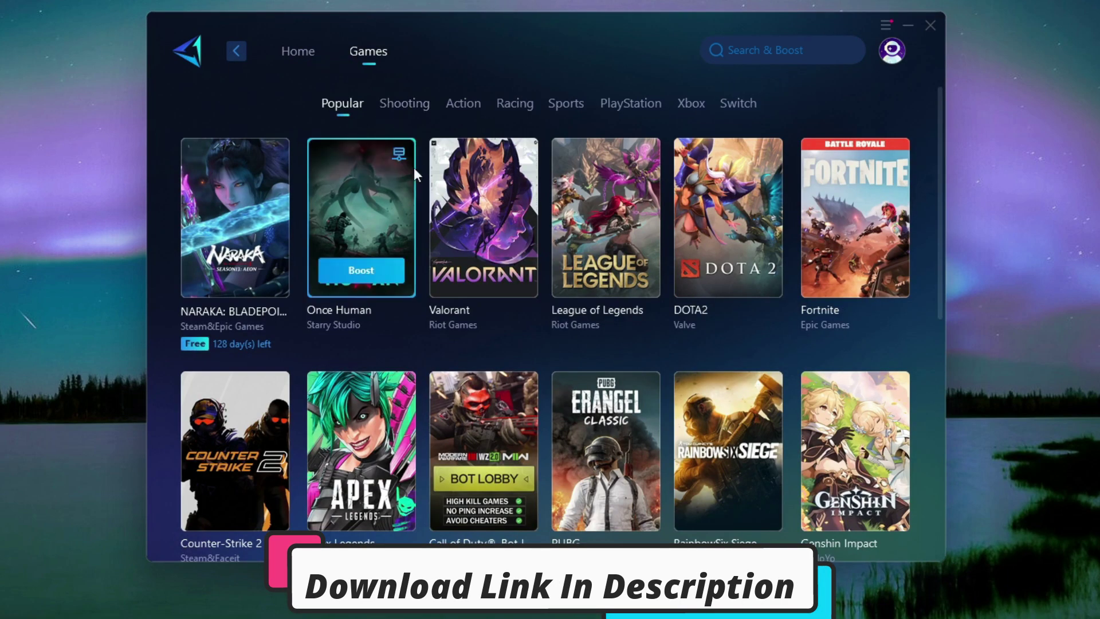
pyautogui.scroll(-5, 484, 315)
pyautogui.scroll(-3, 562, 280)
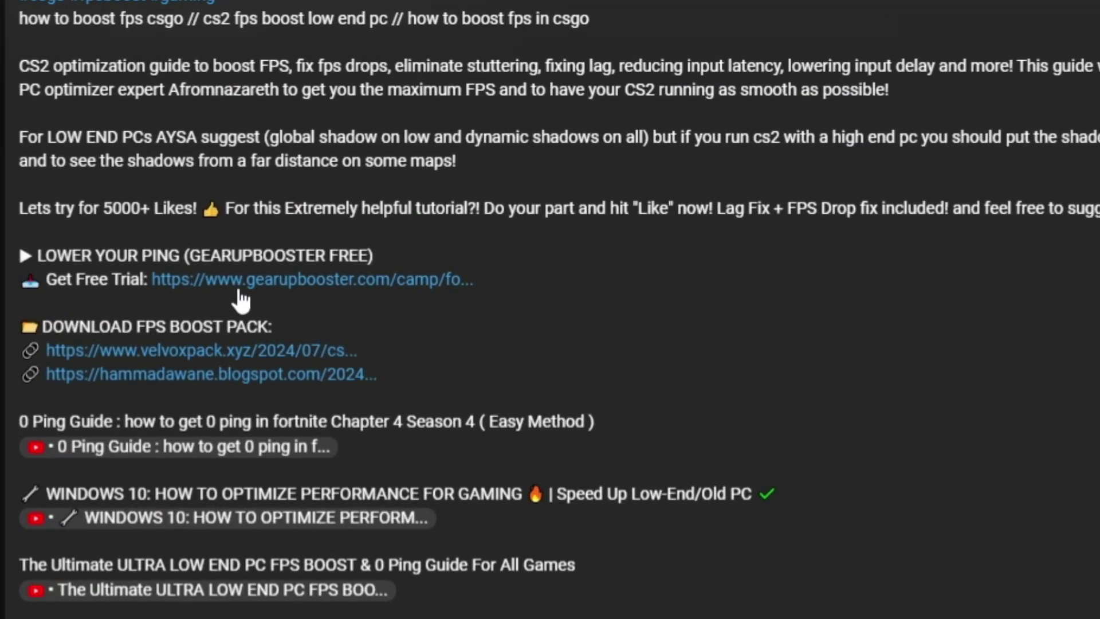
pyautogui.click(286, 281)
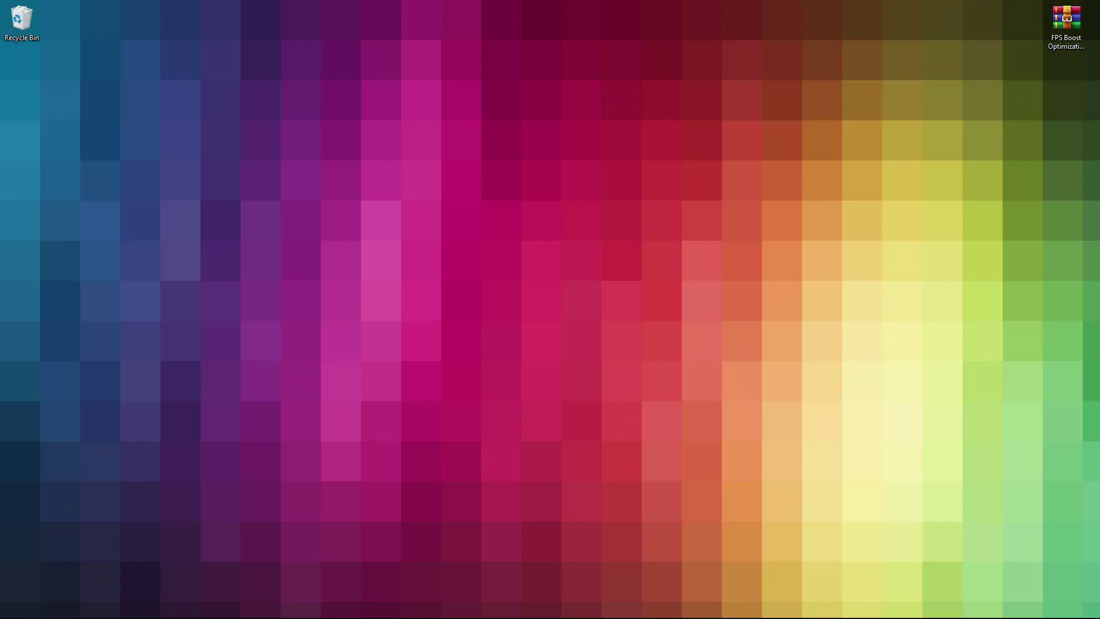
# - Open Steam's settings and disable animated avatars and avatar frames for the friends list and chat
pyautogui.moveTo(679, 613)
pyautogui.click(651, 582)
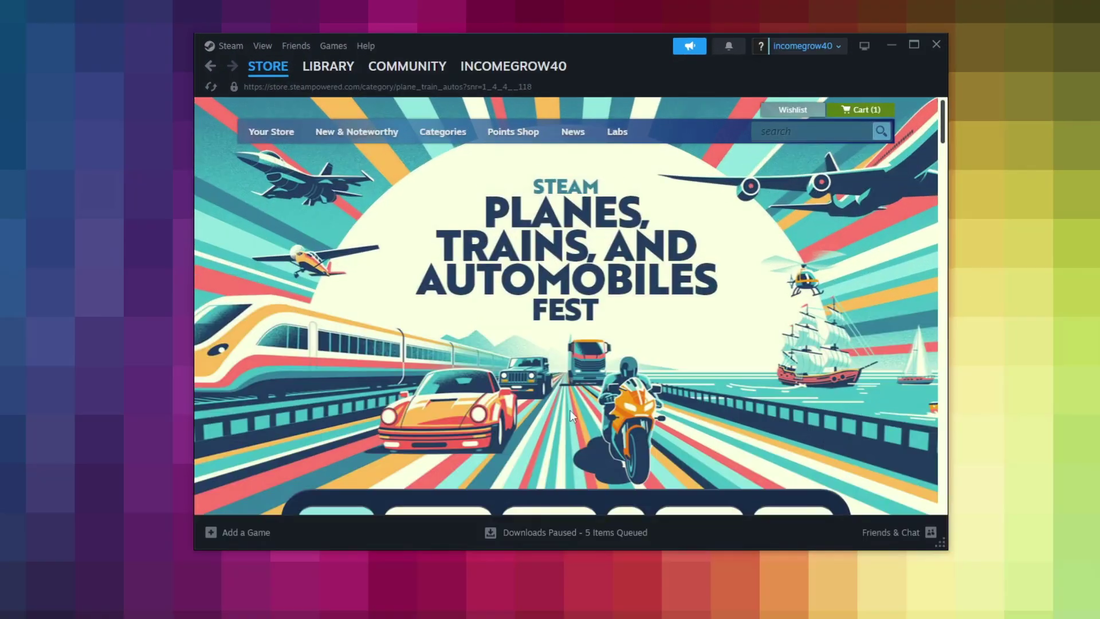
pyautogui.click(226, 47)
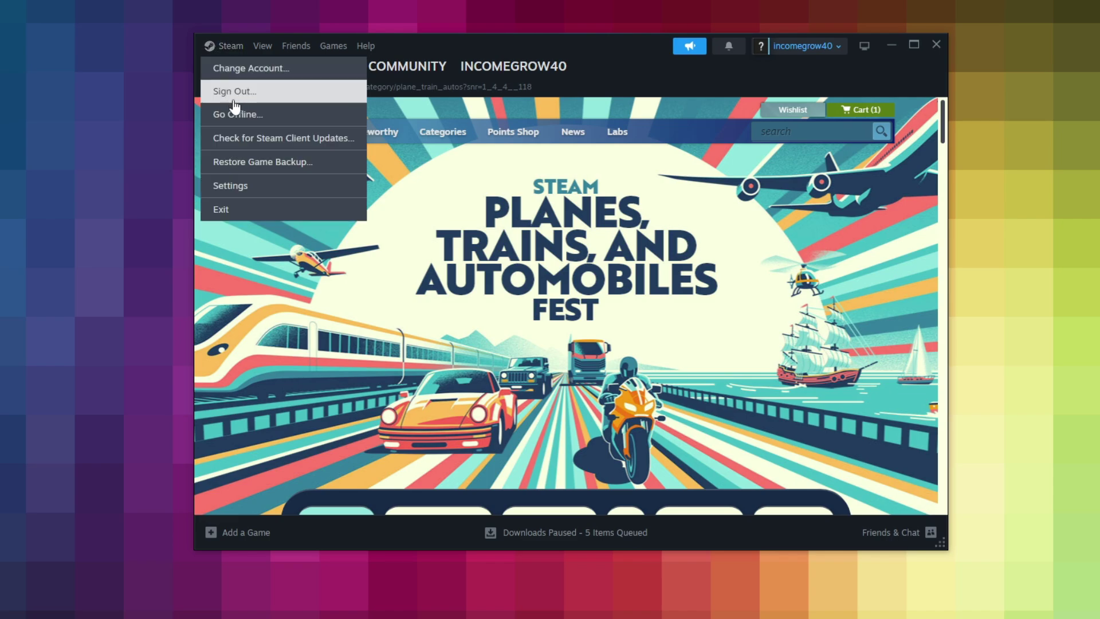
pyautogui.click(232, 186)
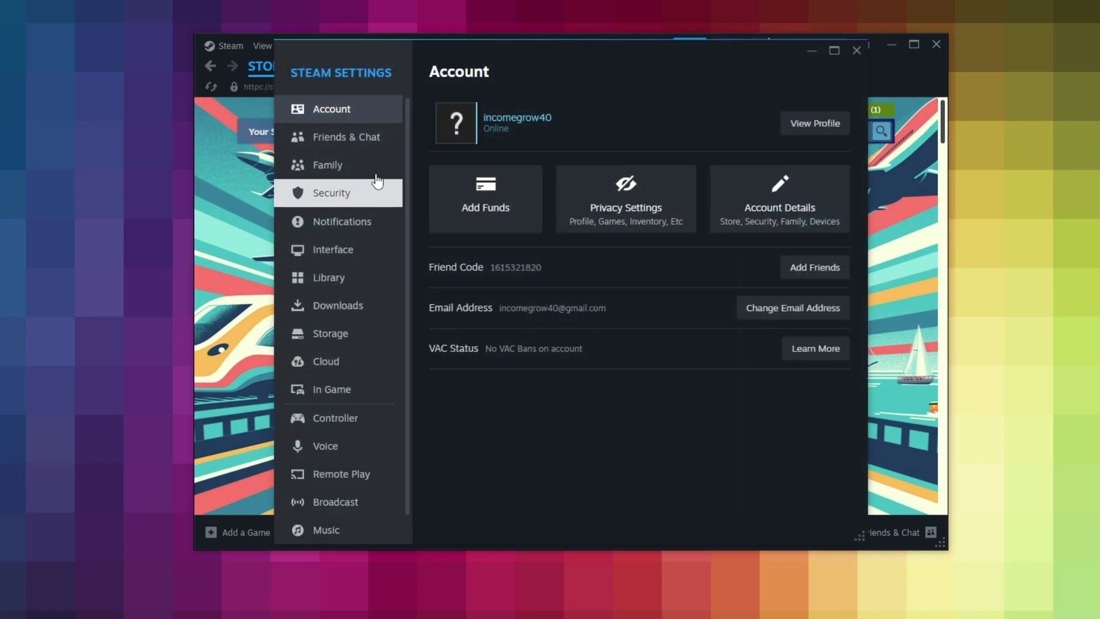
pyautogui.click(343, 137)
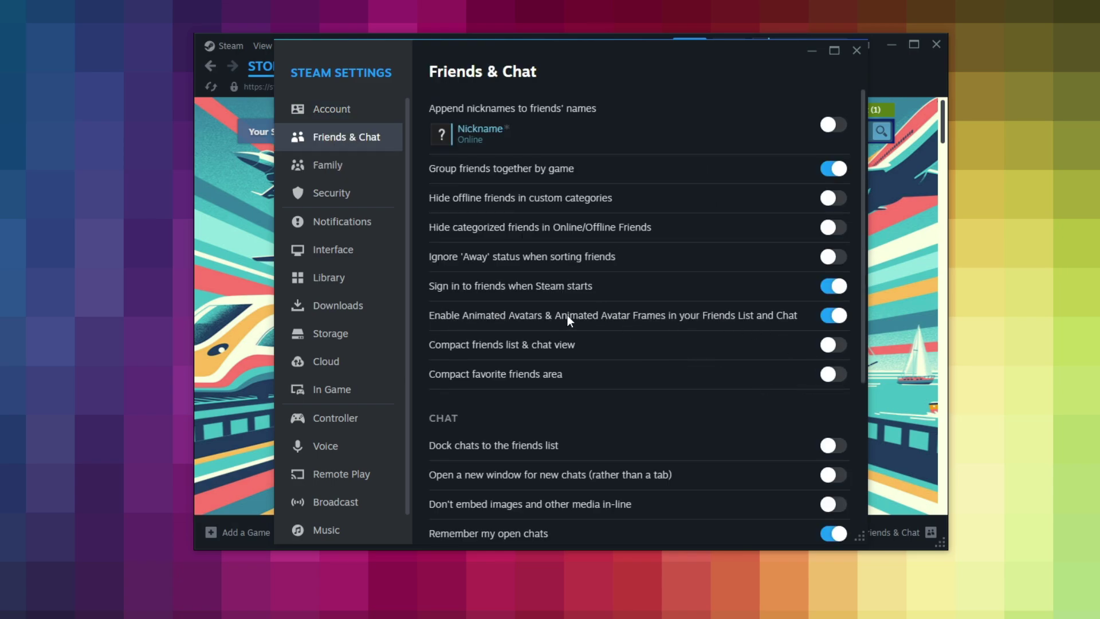
pyautogui.click(840, 316)
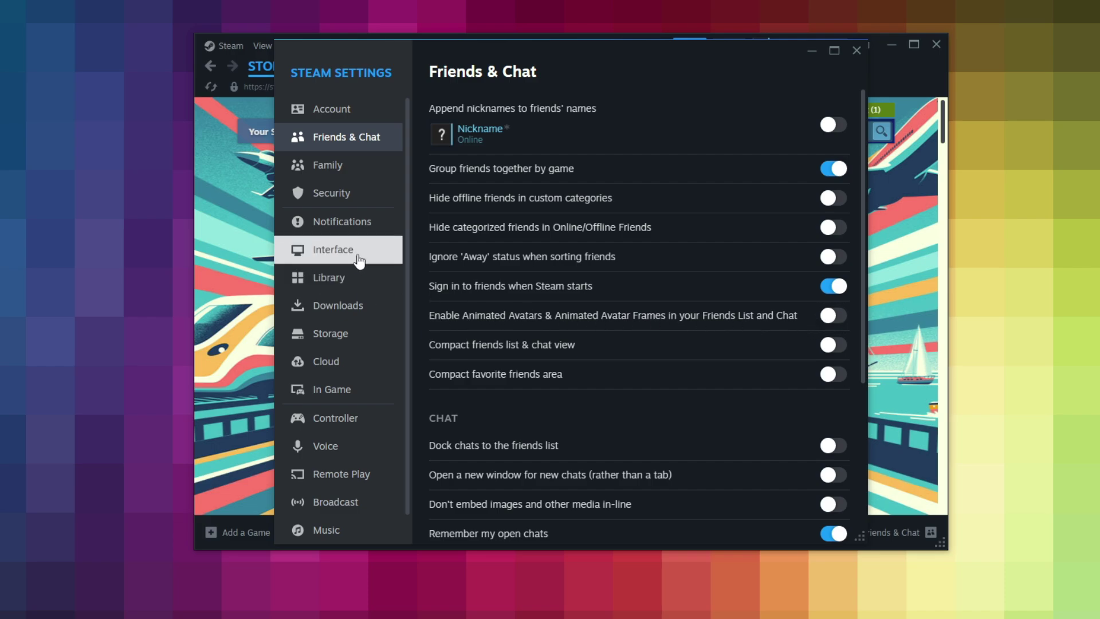
# - Disable smooth scrolling in web views in the Interface settings and postpone the restart
pyautogui.click(341, 257)
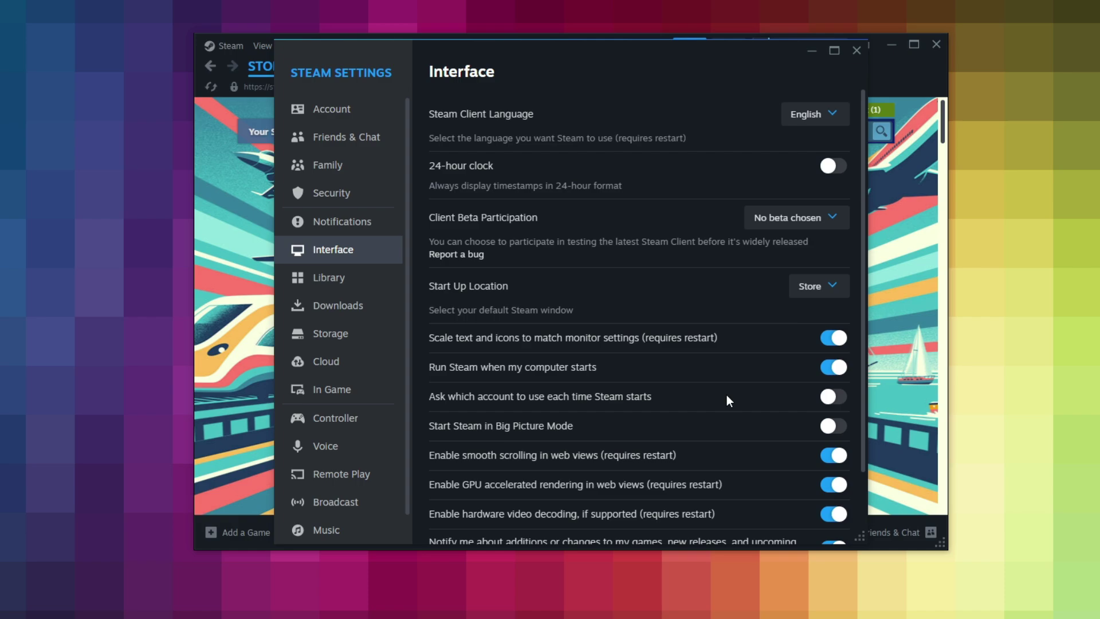
pyautogui.scroll(-2, 802, 397)
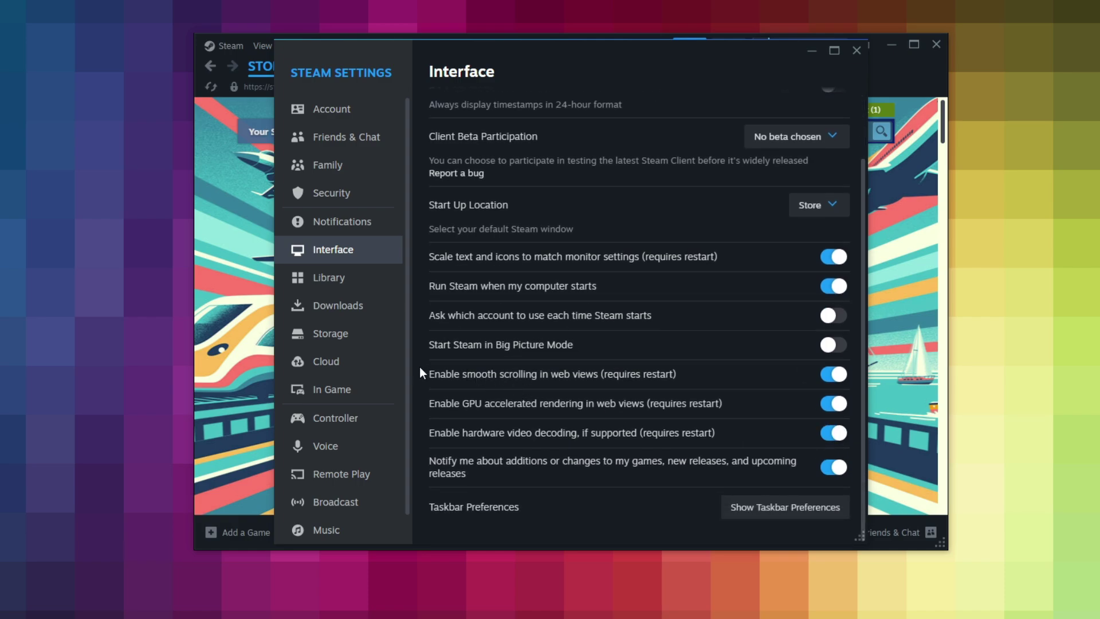
pyautogui.click(832, 381)
pyautogui.click(651, 339)
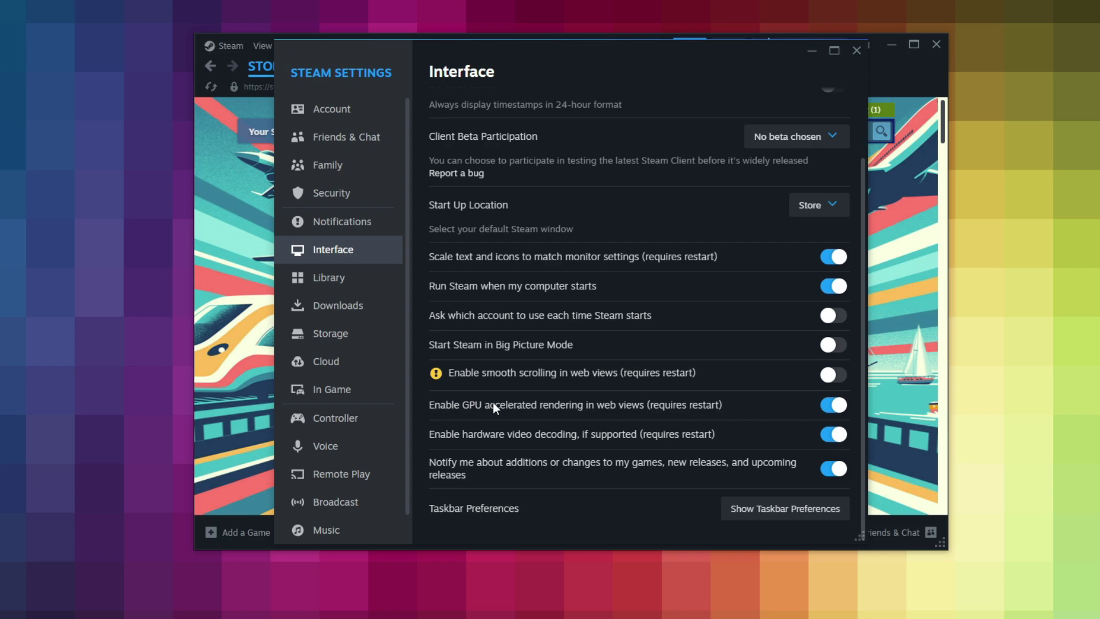
# - Disable GPU accelerated rendering in web views and hardware video decoding, postponing each restart, and close the settings
pyautogui.click(834, 404)
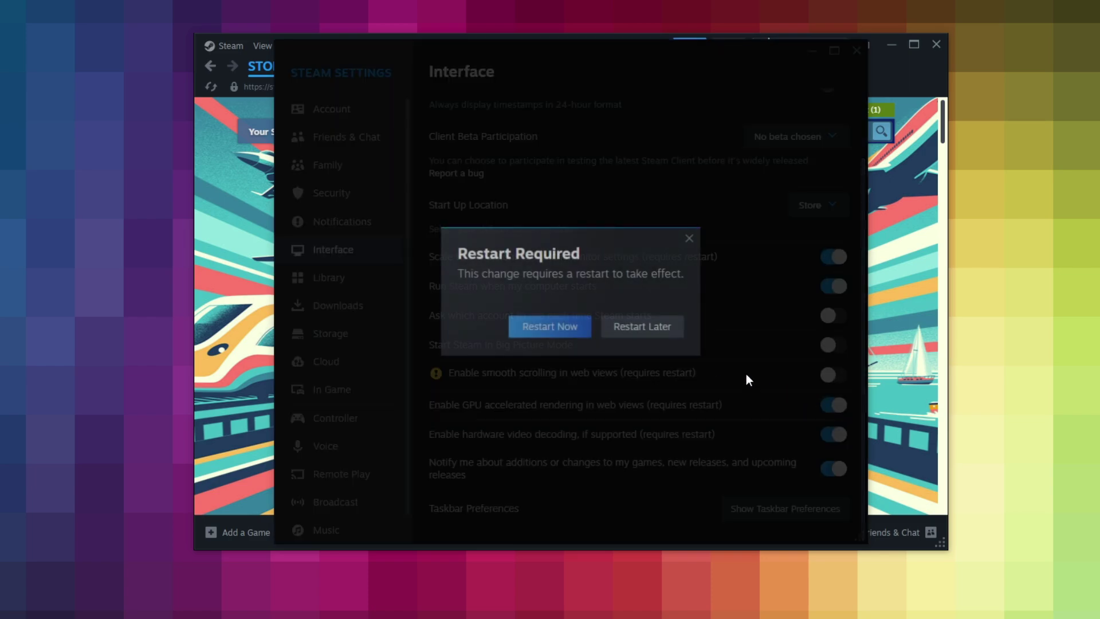
pyautogui.click(641, 335)
pyautogui.click(834, 435)
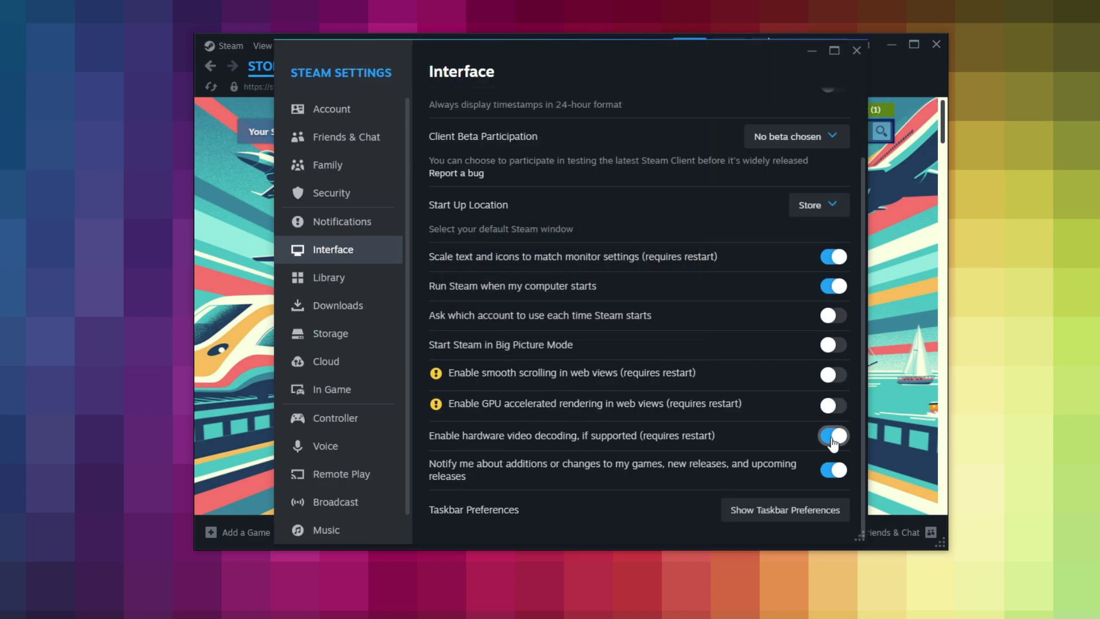
pyautogui.click(633, 334)
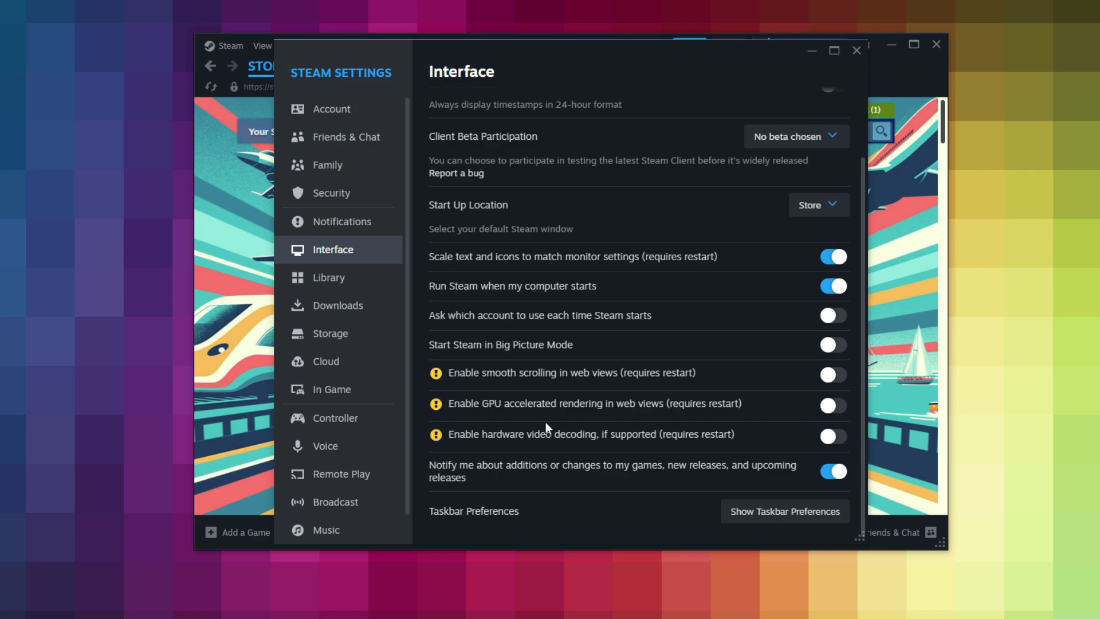
pyautogui.click(856, 50)
# - Open the installation folder of Counter-Strike 2 through its properties in the Steam library
pyautogui.click(324, 90)
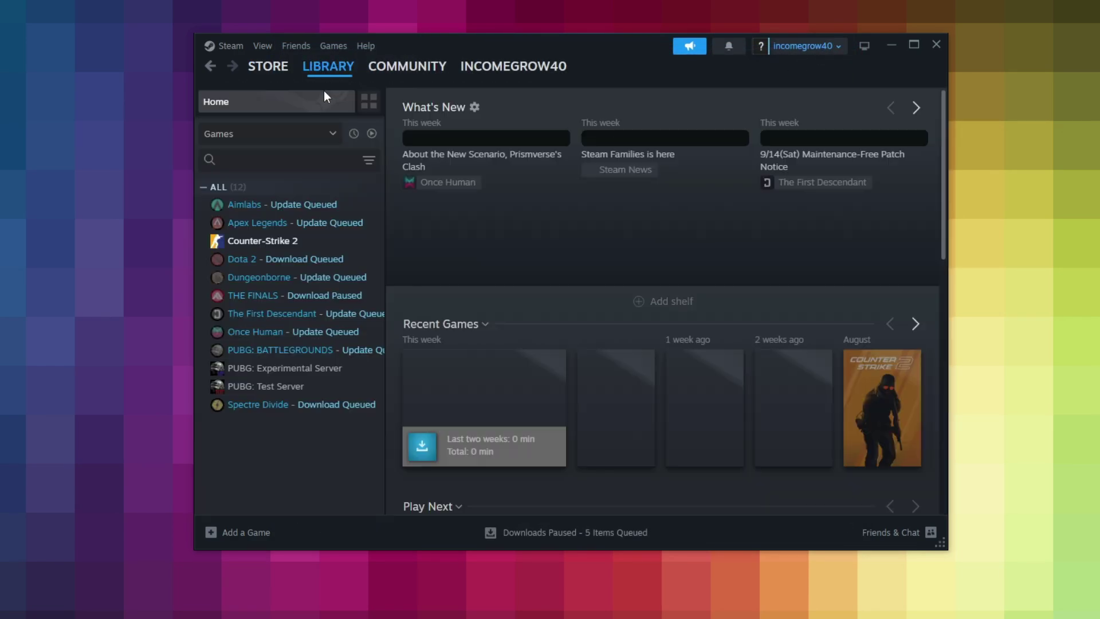
pyautogui.click(255, 236)
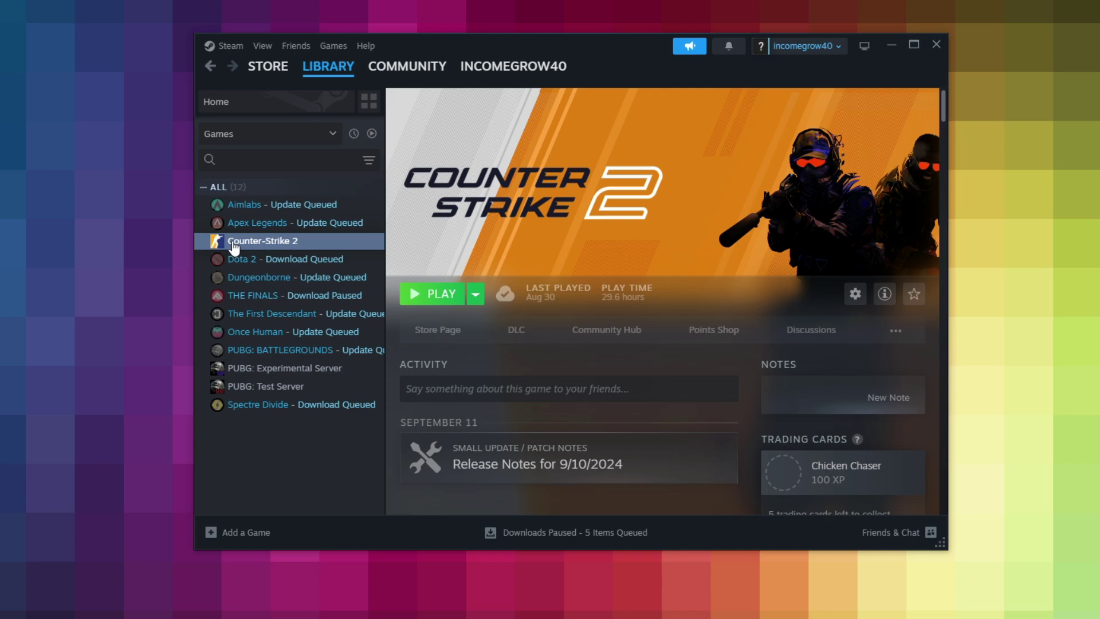
pyautogui.rightClick(234, 243)
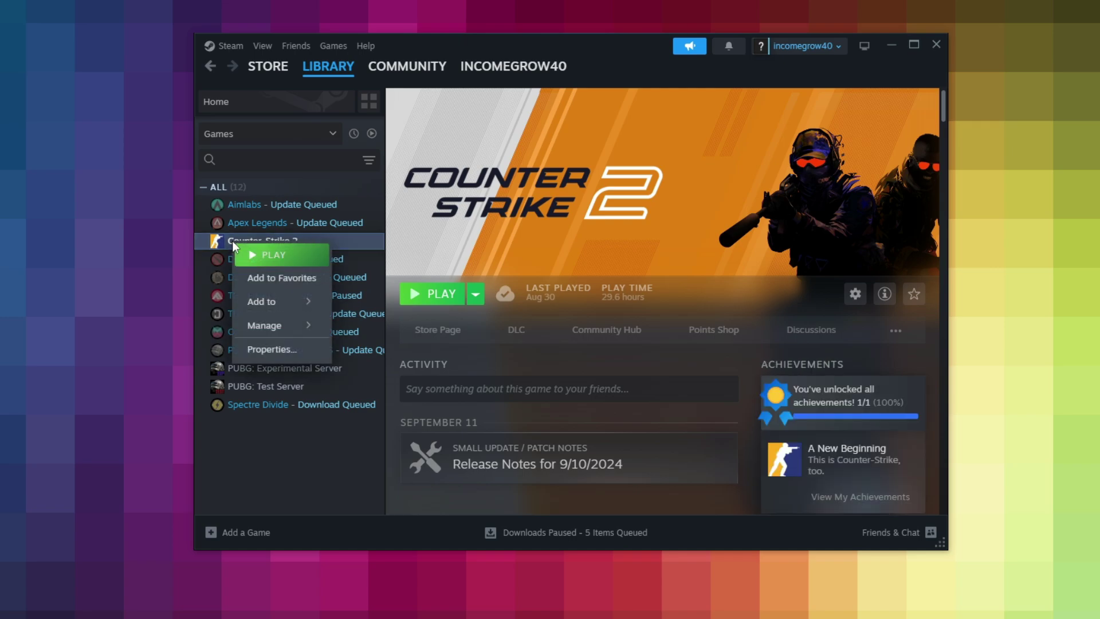
pyautogui.click(278, 350)
pyautogui.click(324, 220)
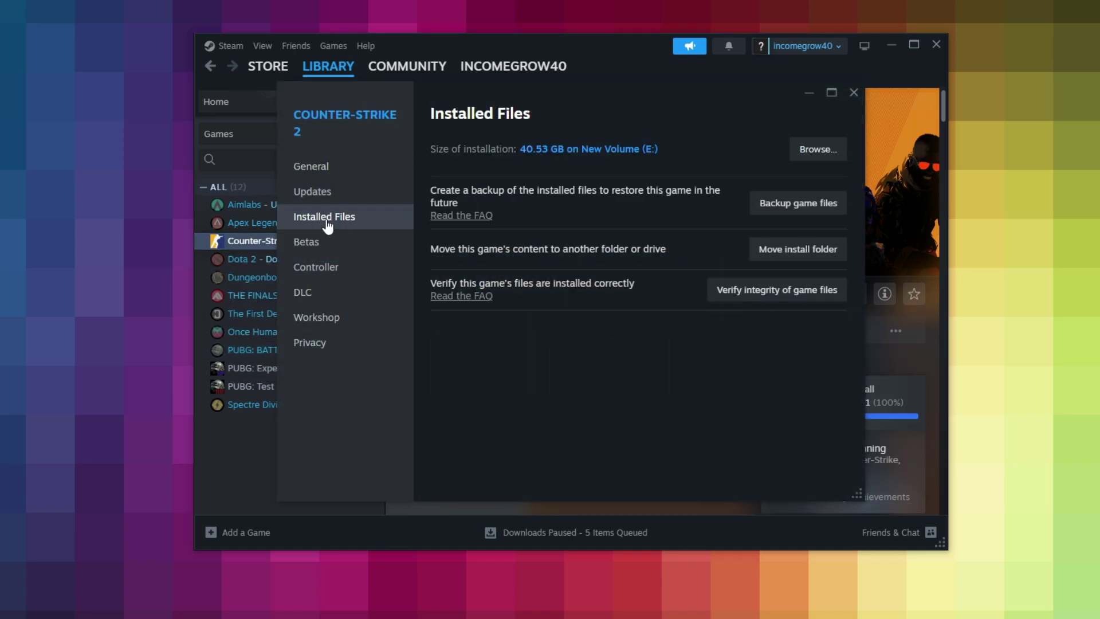
pyautogui.click(809, 152)
# - Go to the game\bin\win64 subfolder, copy its full path and close the folder window
pyautogui.doubleClick(360, 192)
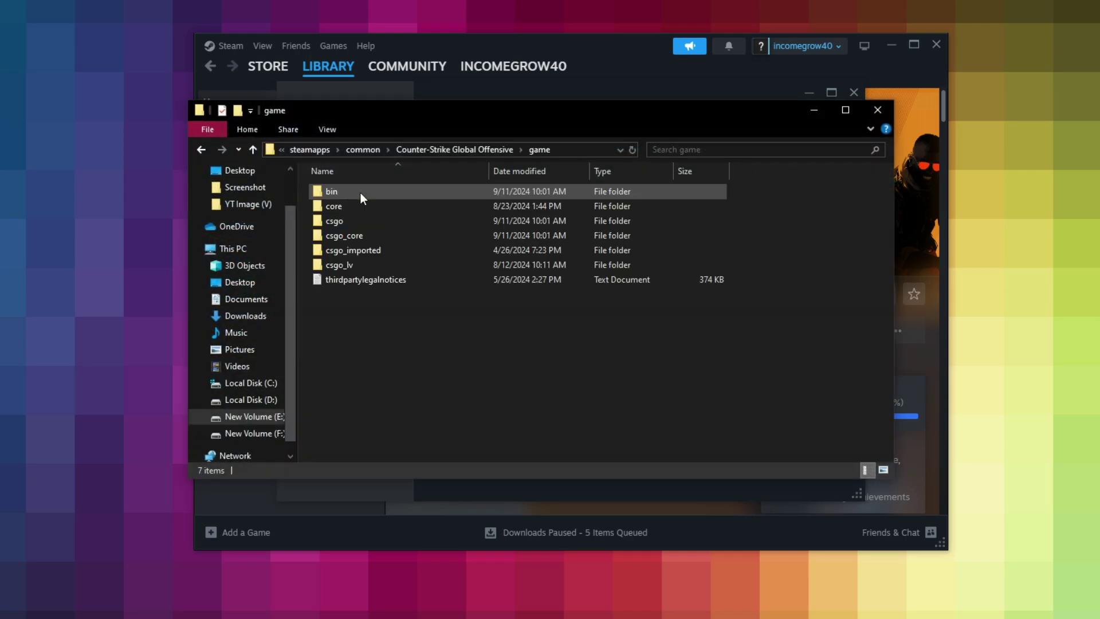
pyautogui.doubleClick(360, 193)
pyautogui.doubleClick(360, 193)
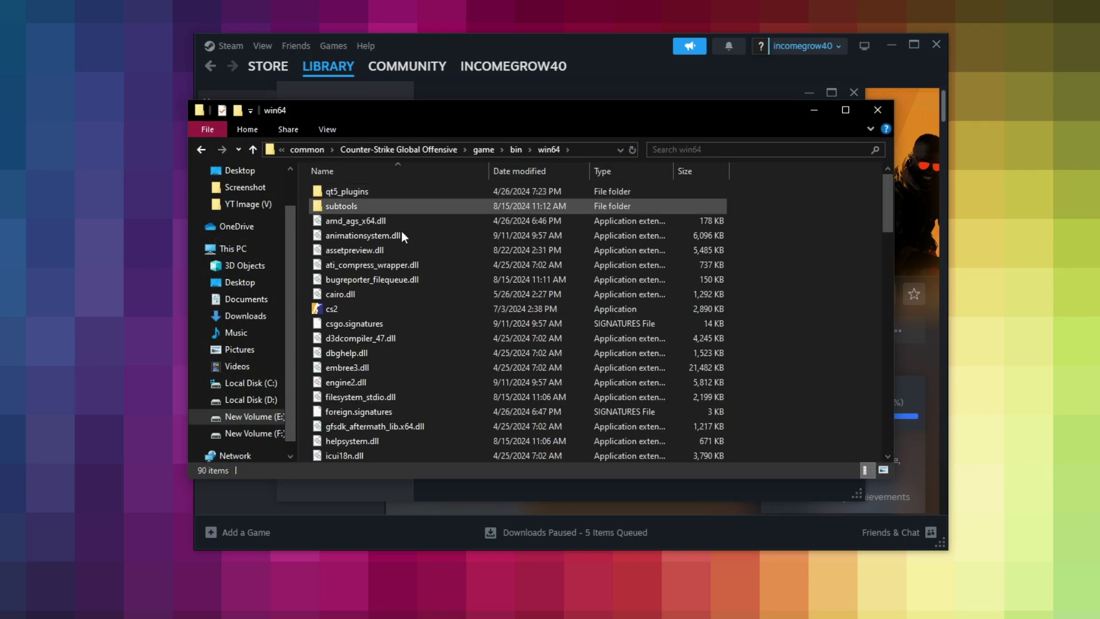
pyautogui.click(604, 150)
pyautogui.rightClick(603, 149)
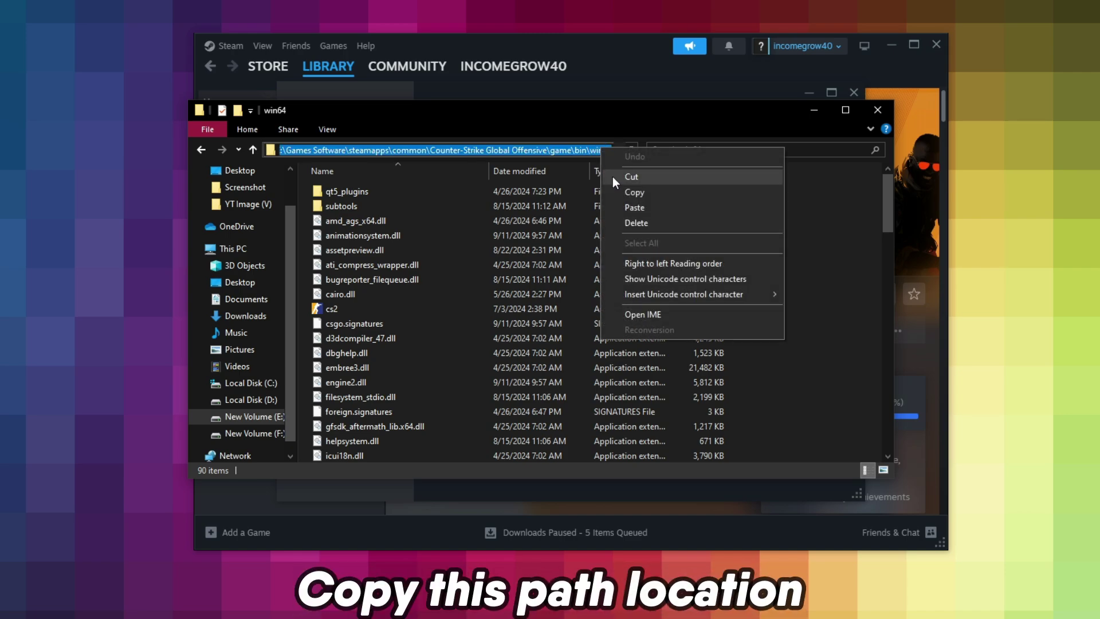
pyautogui.click(648, 190)
pyautogui.click(877, 110)
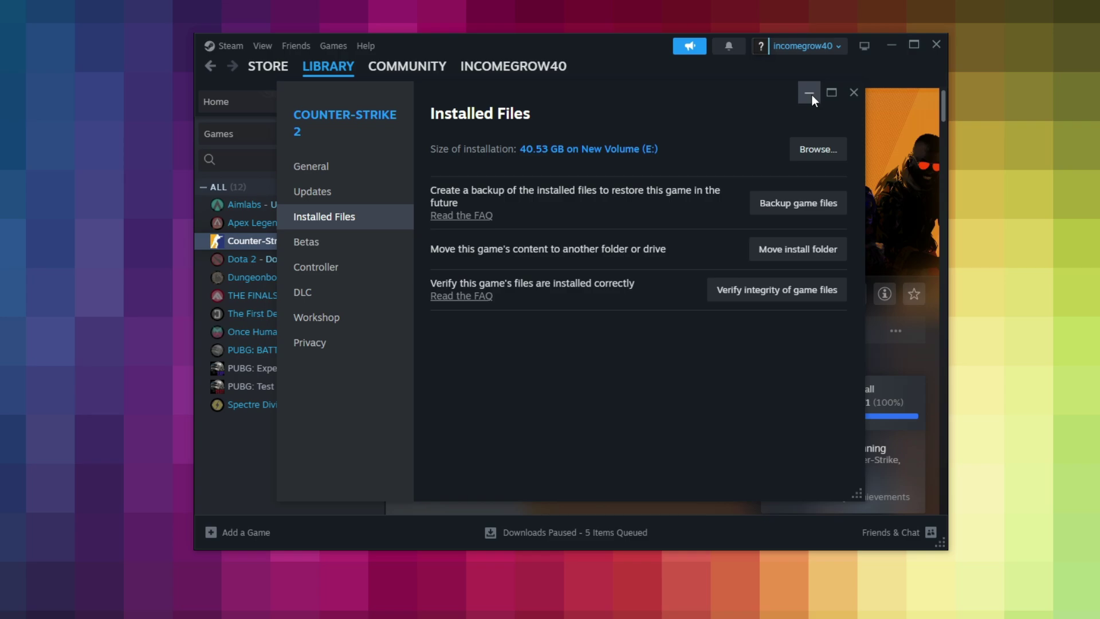
# - Clear the Steam windows off the desktop and open the Windows Graphics settings
pyautogui.click(812, 94)
pyautogui.press('super')
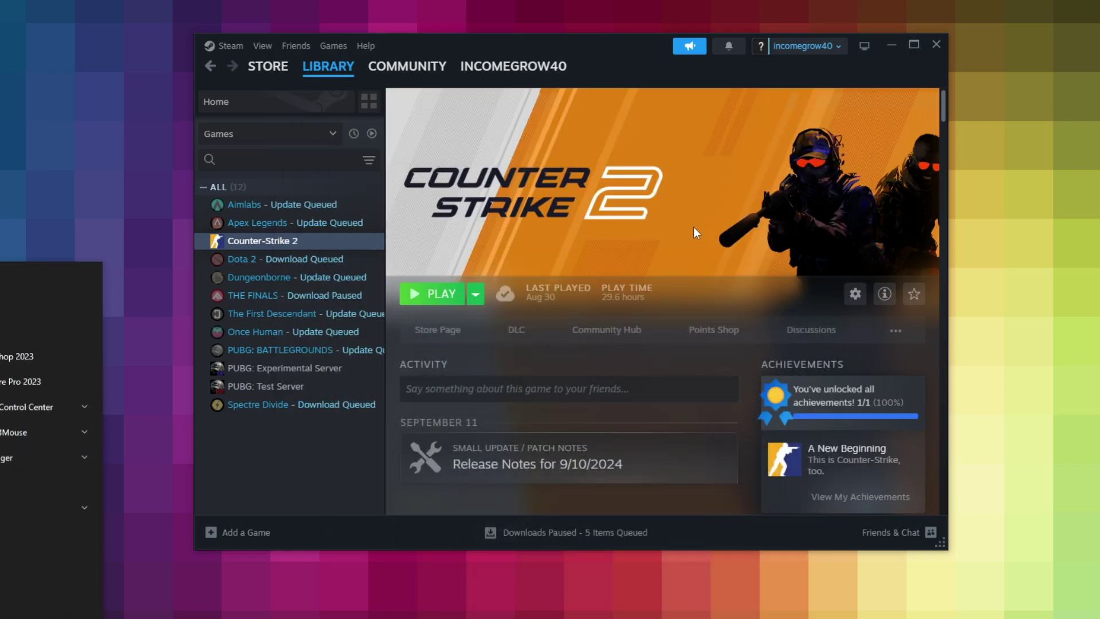
pyautogui.click(891, 45)
pyautogui.press('super')
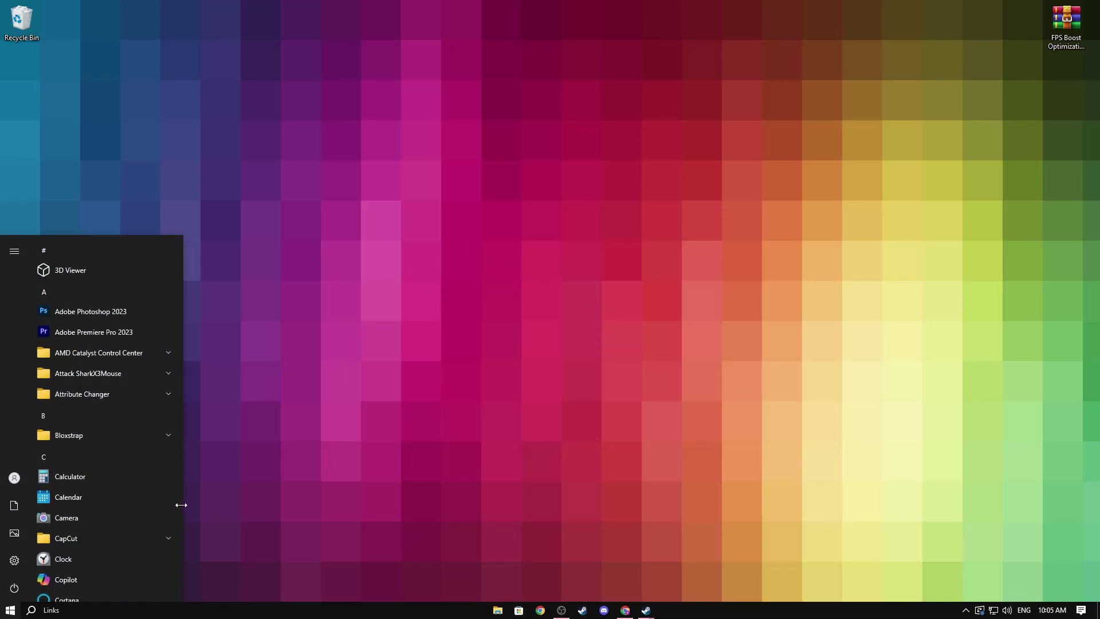
pyautogui.write('gr')
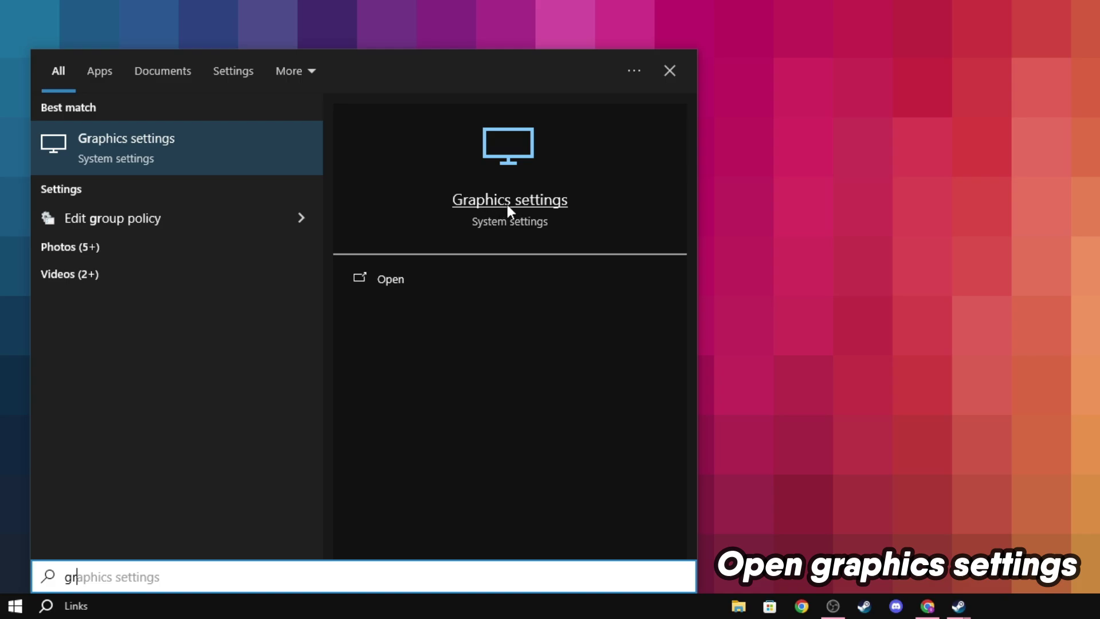
pyautogui.click(507, 204)
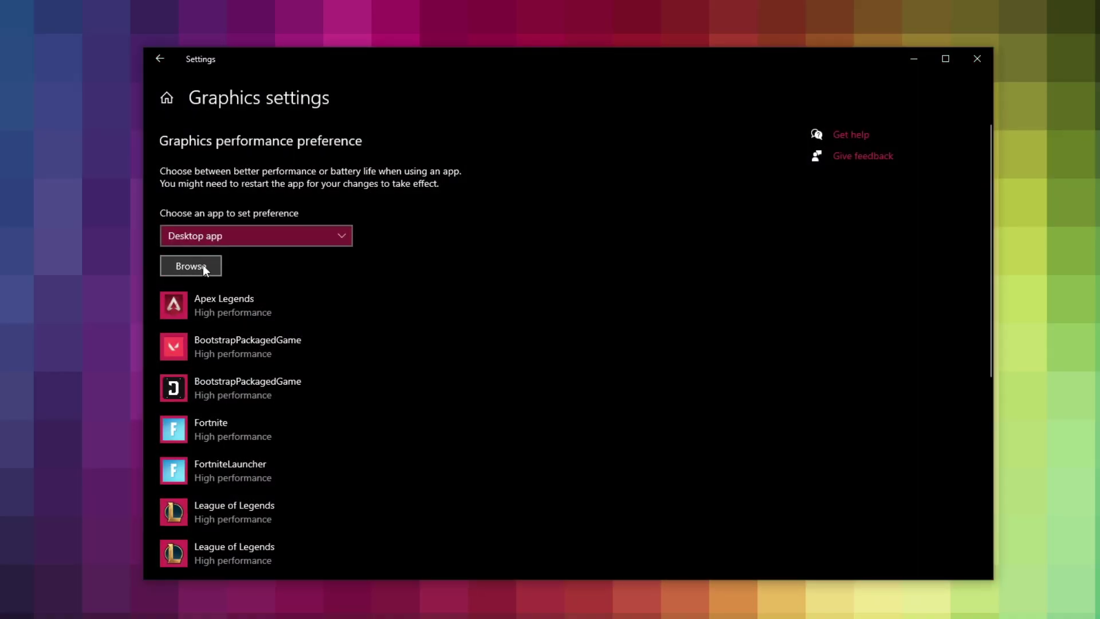
# - Add the cs2 application from the copied win64 path to the graphics performance preference list as a desktop app
pyautogui.click(202, 267)
pyautogui.click(561, 80)
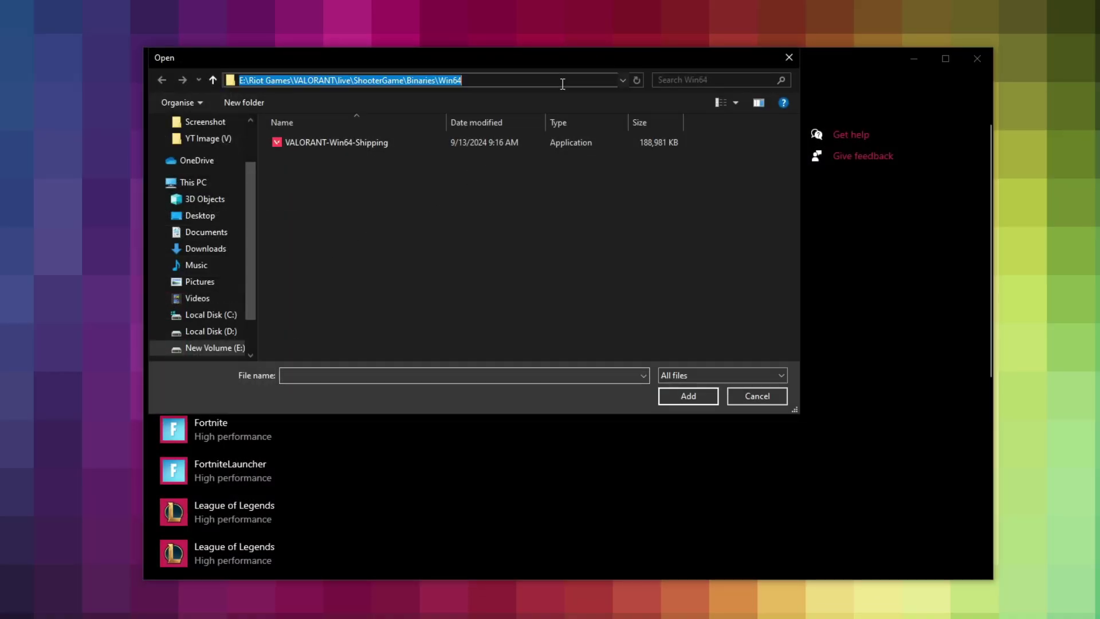
pyautogui.rightClick(561, 84)
pyautogui.click(601, 144)
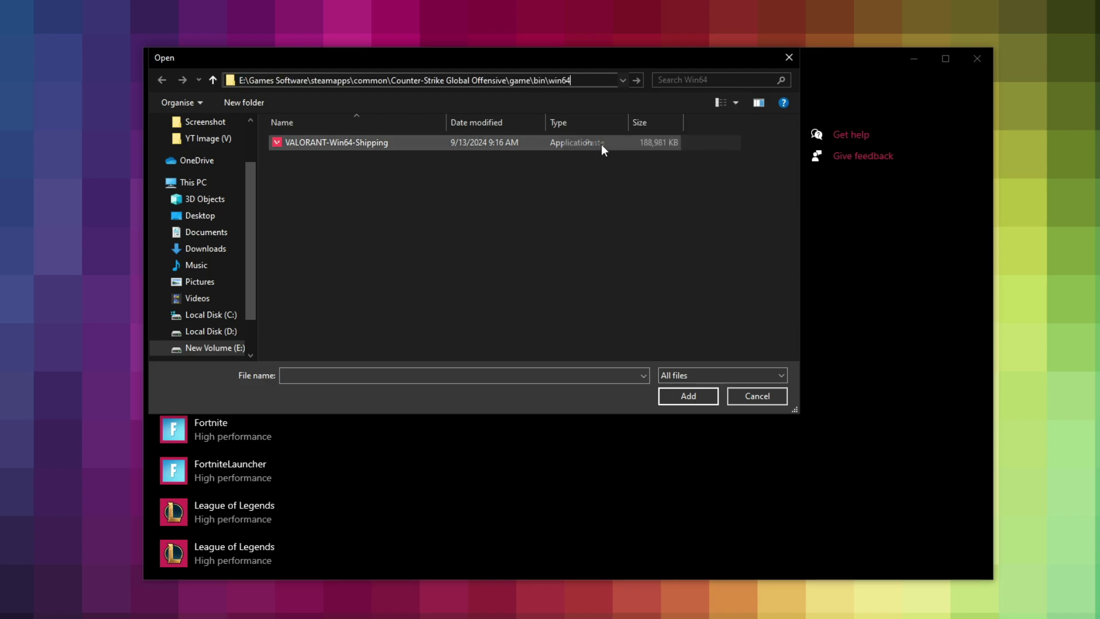
pyautogui.press('Return')
pyautogui.click(290, 172)
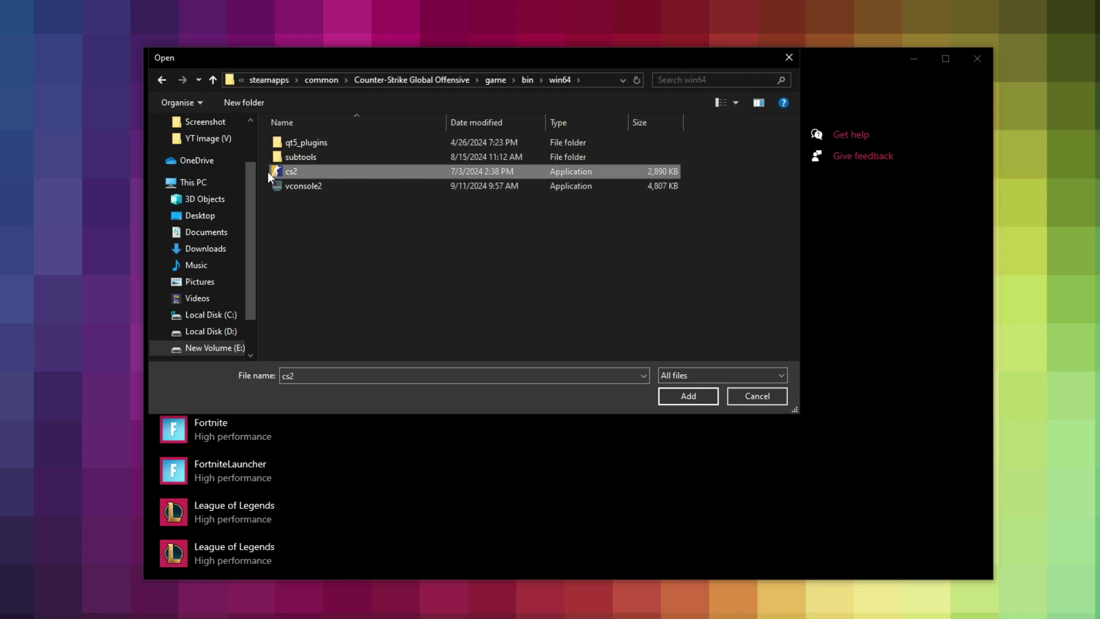
pyautogui.click(685, 397)
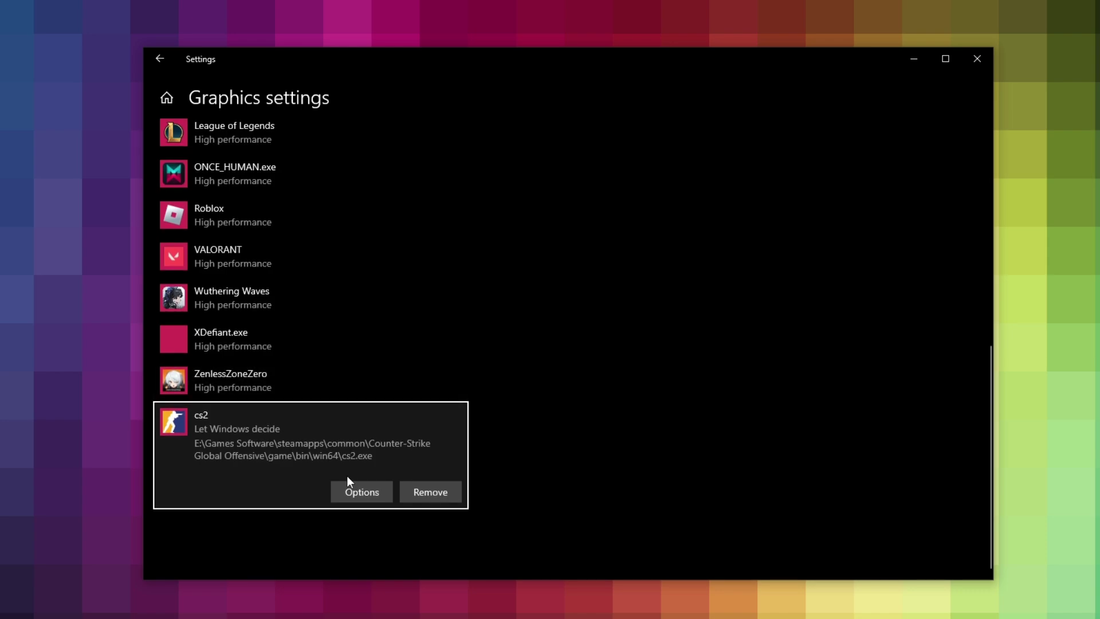
# - Set the graphics preference of cs2 to High performance and save it
pyautogui.click(351, 491)
pyautogui.click(446, 348)
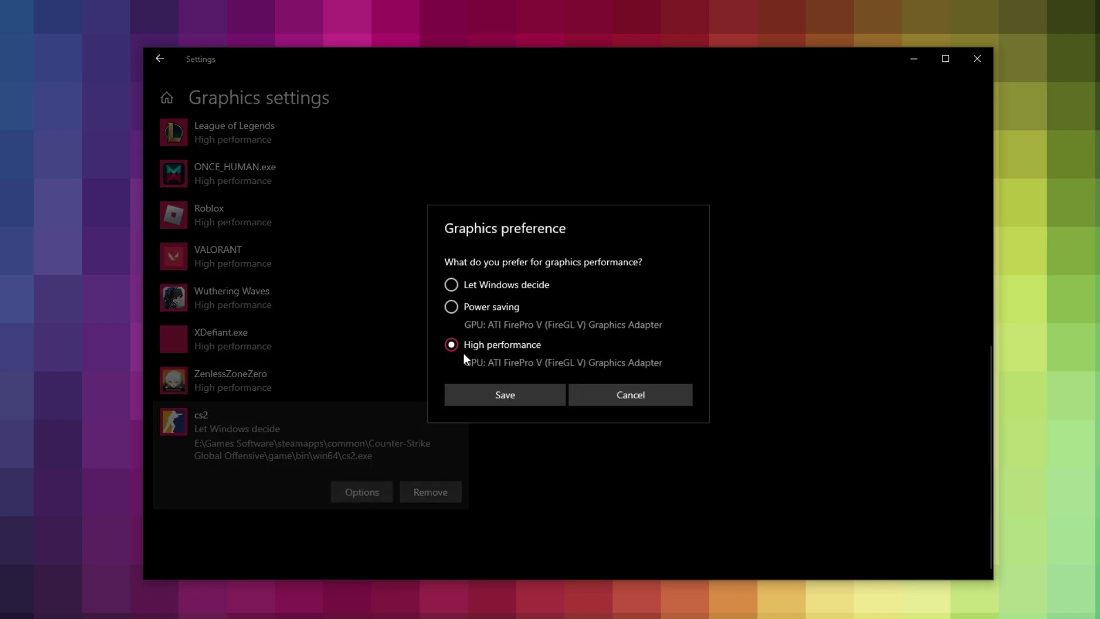
pyautogui.click(487, 404)
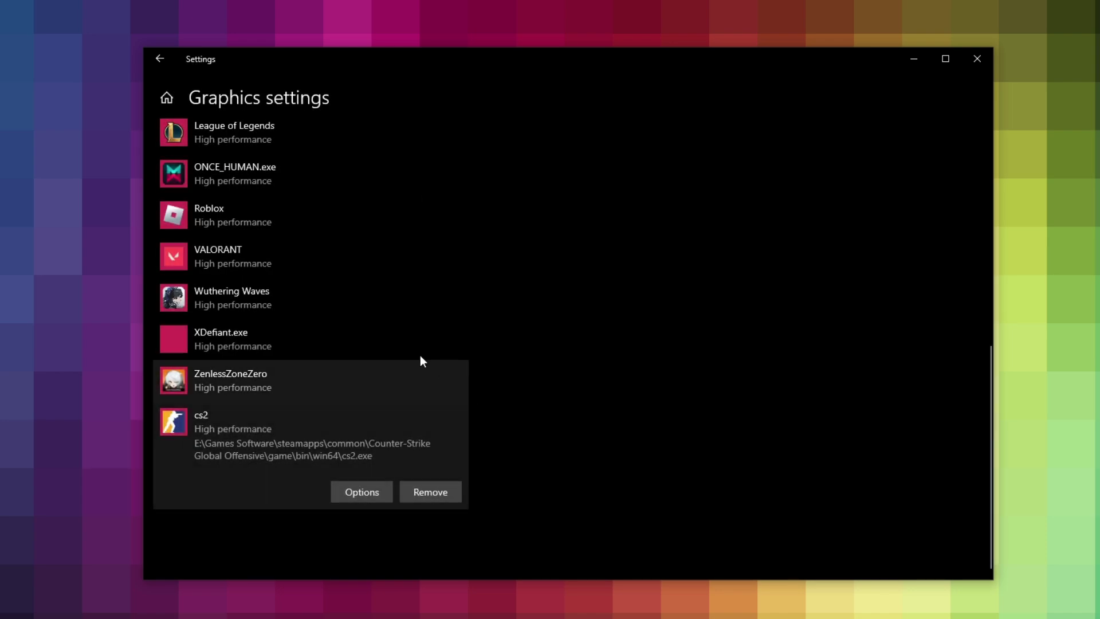
# - Go to the Gaming settings and turn Game Bar off, keeping the controller option for opening it unchecked
pyautogui.click(167, 102)
pyautogui.click(315, 422)
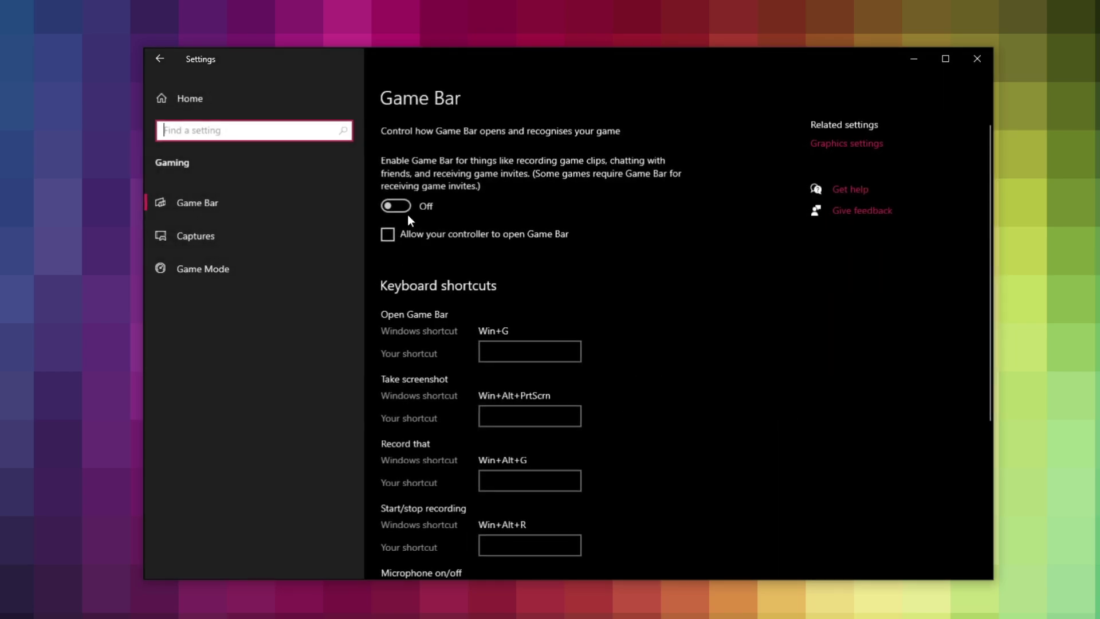
pyautogui.click(403, 211)
pyautogui.click(398, 208)
pyautogui.click(384, 236)
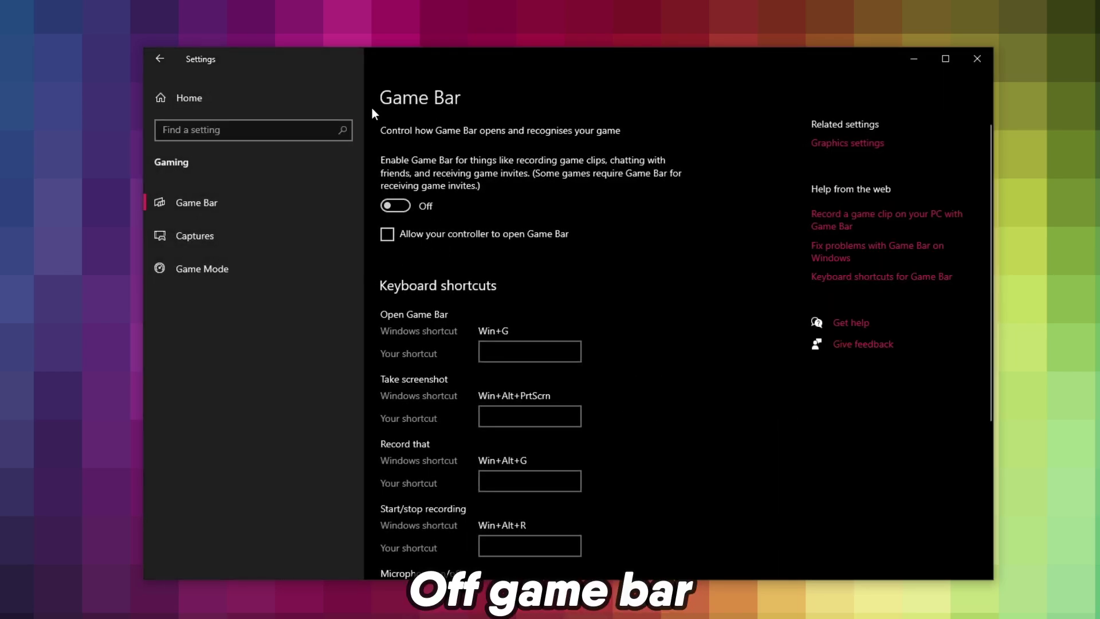
# - Turn on Game Mode in the Gaming settings and close the Settings window
pyautogui.click(211, 275)
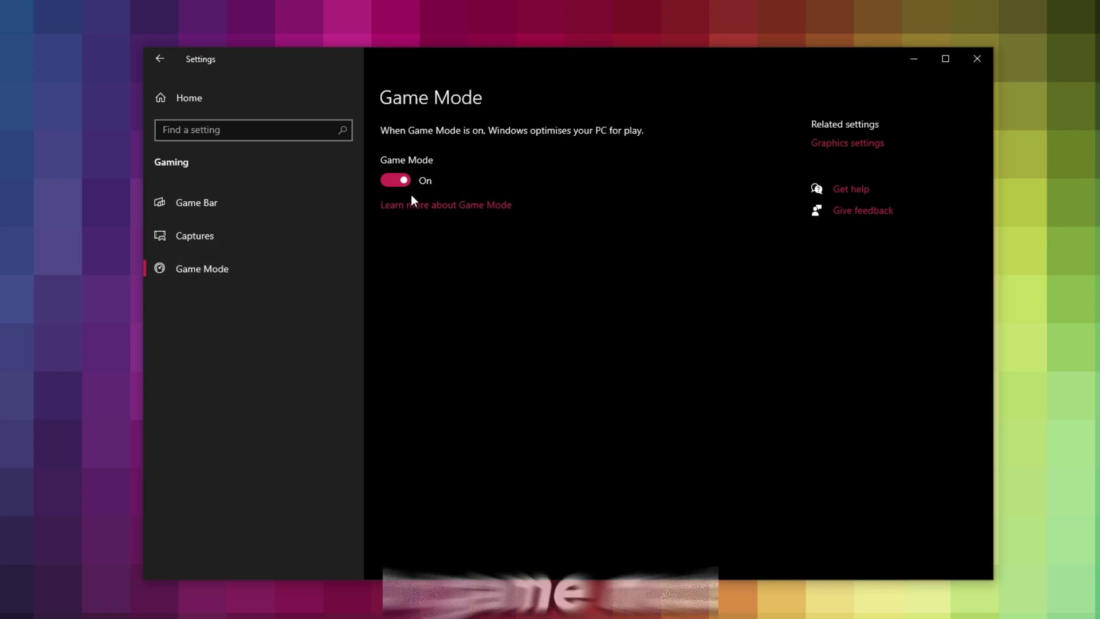
pyautogui.click(394, 181)
pyautogui.click(393, 180)
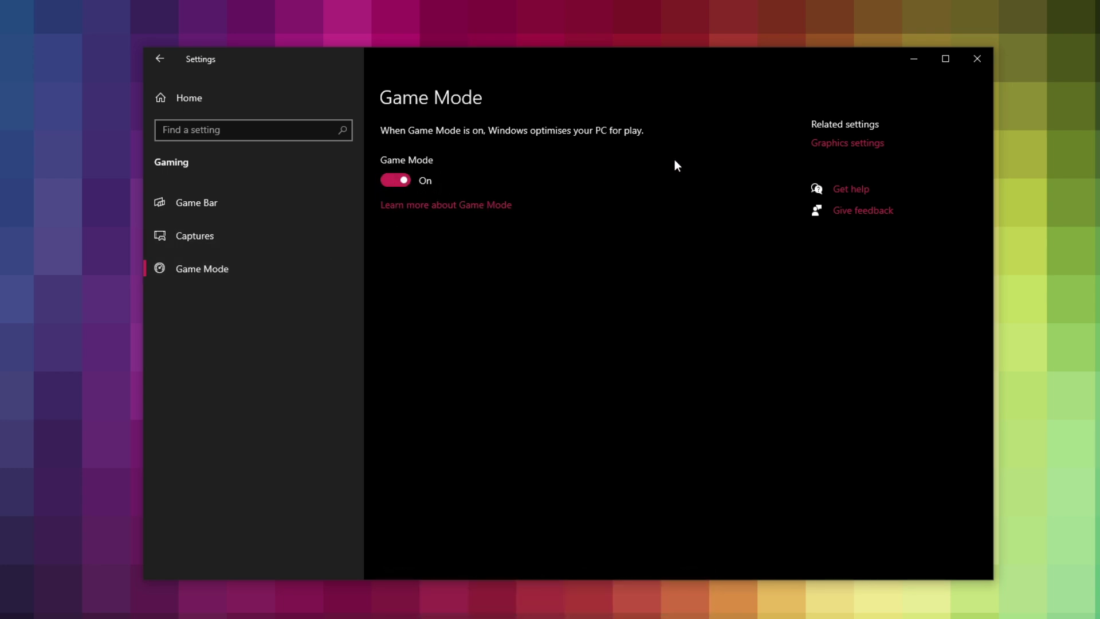
pyautogui.click(977, 59)
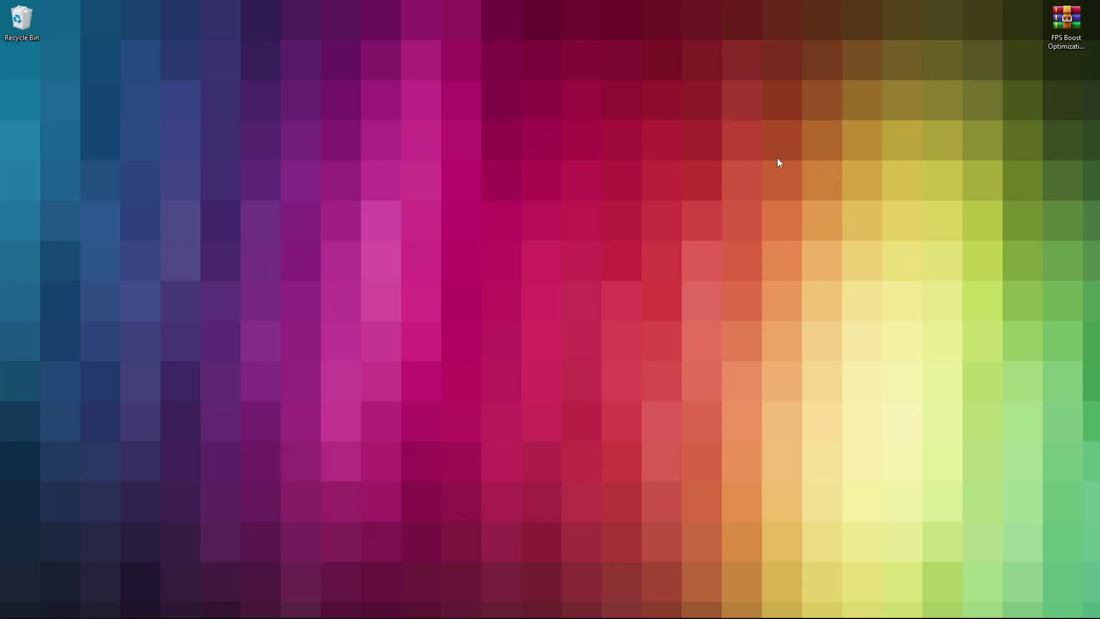
# - Find and open Device Manager and move its window toward the middle of the desktop
pyautogui.click(30, 611)
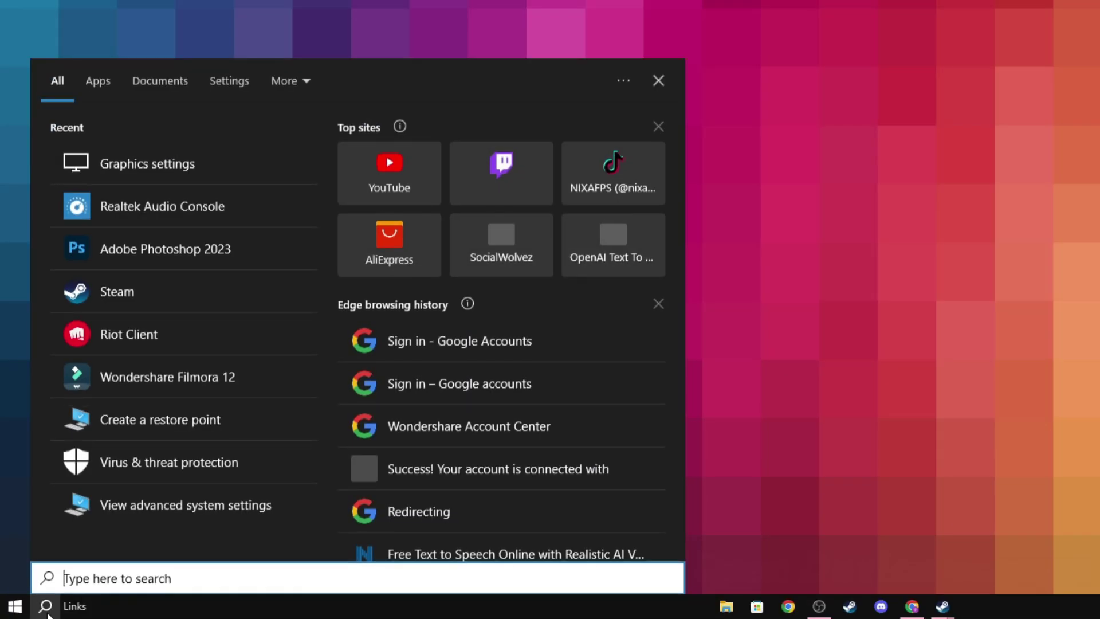
pyautogui.write('dev')
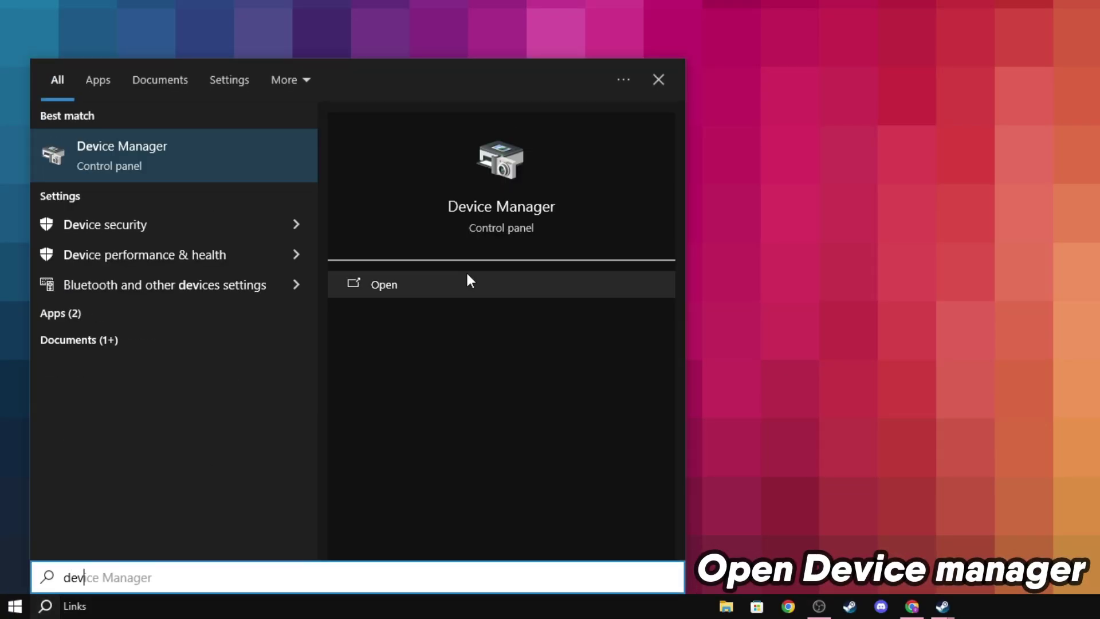
pyautogui.click(470, 201)
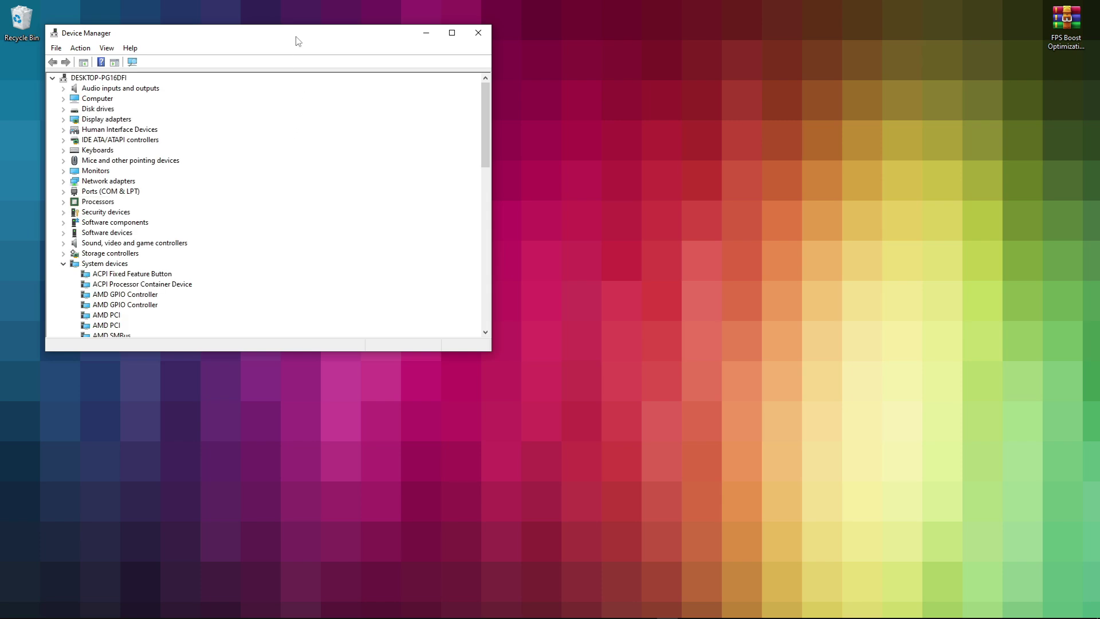
pyautogui.moveTo(297, 41); pyautogui.dragTo(494, 65)
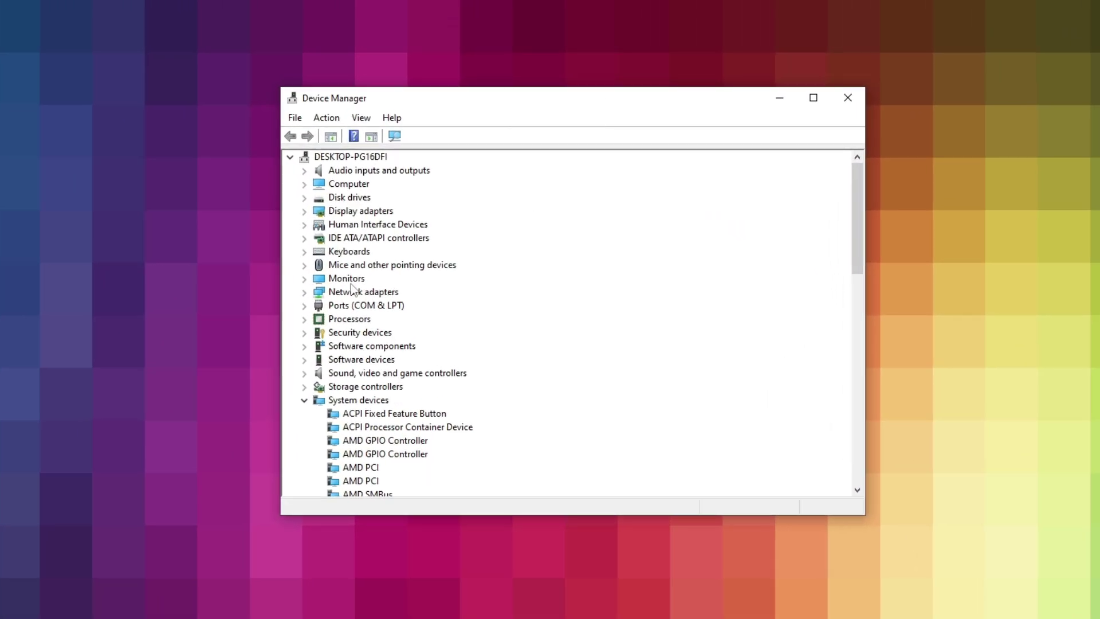
# - Run an automatic driver update search for the graphics adapter under Display adapters and close the wizard
pyautogui.click(337, 211)
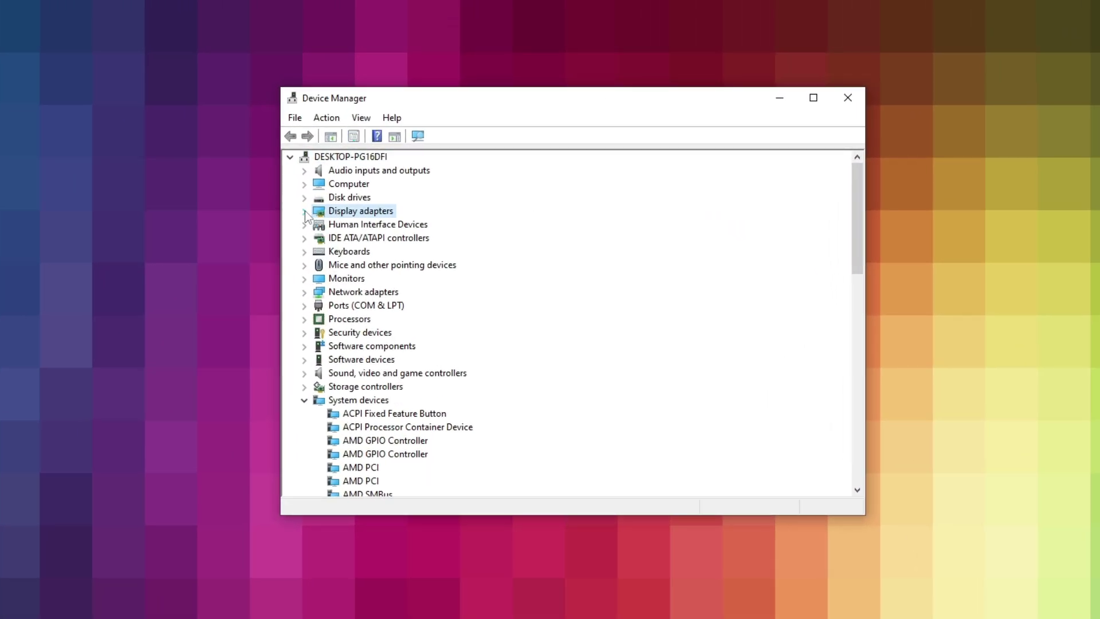
pyautogui.click(304, 211)
pyautogui.click(368, 228)
pyautogui.rightClick(361, 226)
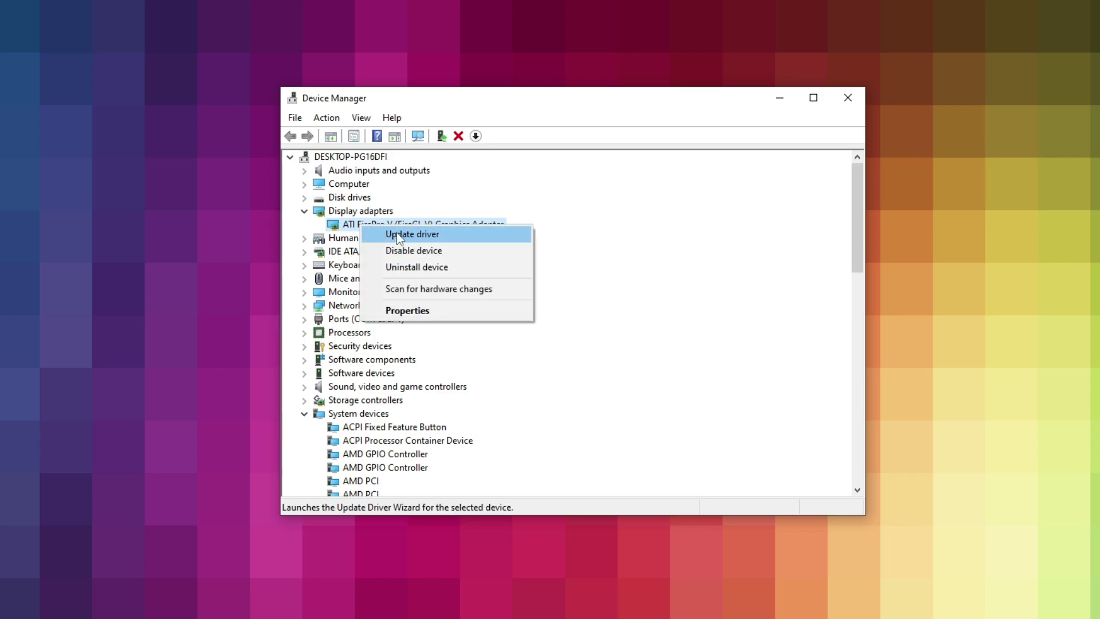
pyautogui.click(399, 234)
pyautogui.click(472, 284)
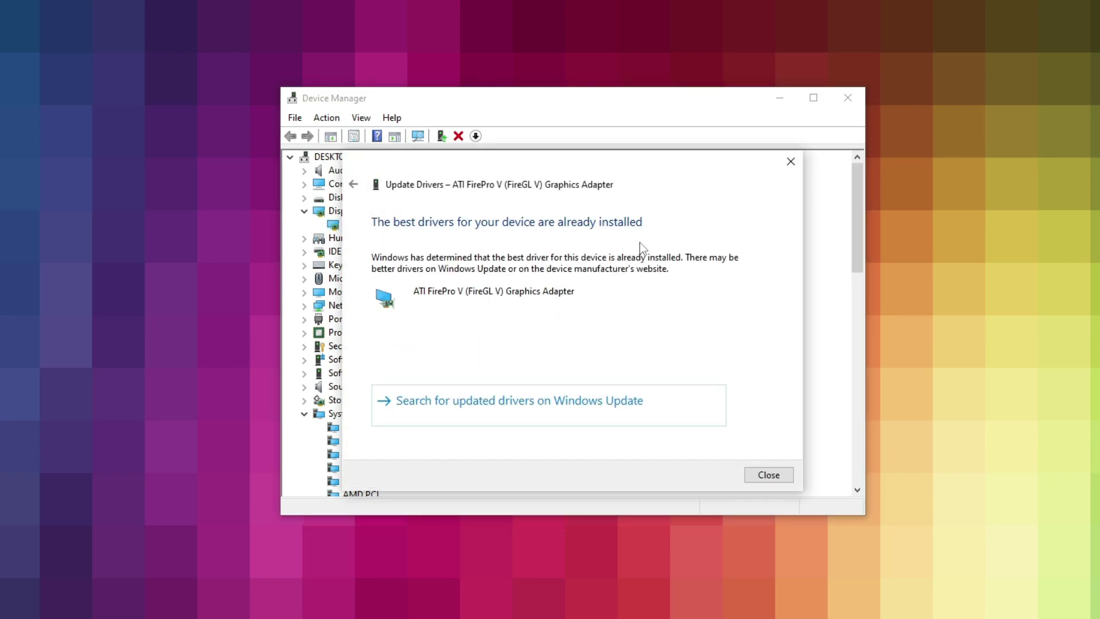
pyautogui.click(771, 475)
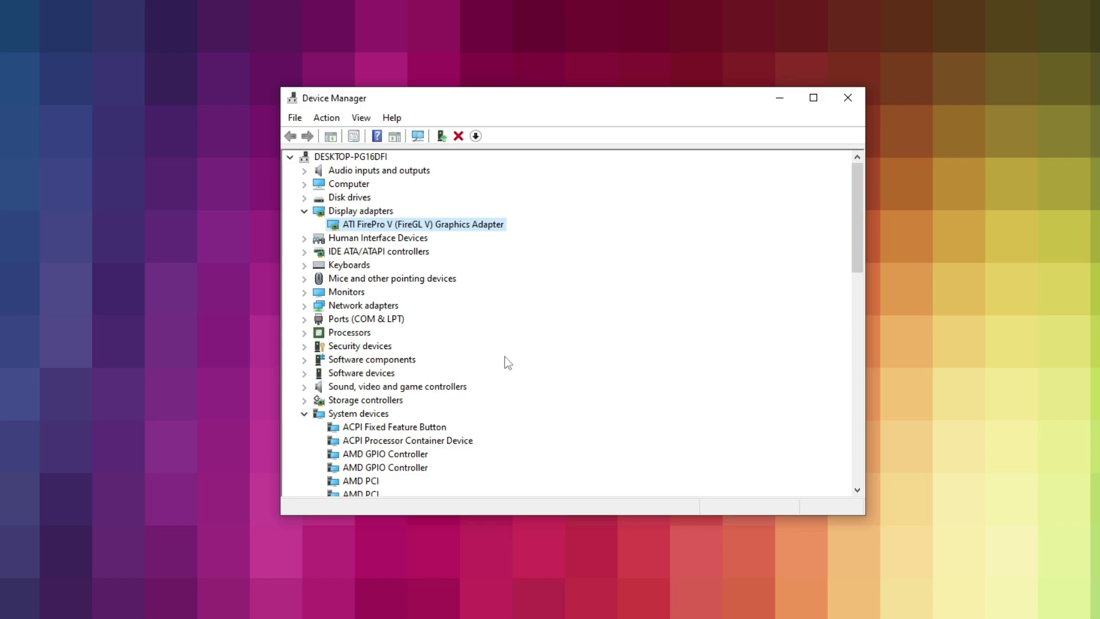
# - Run an automatic driver update search for the Generic Non-PnP Monitor, then close the wizard and Device Manager
pyautogui.click(321, 294)
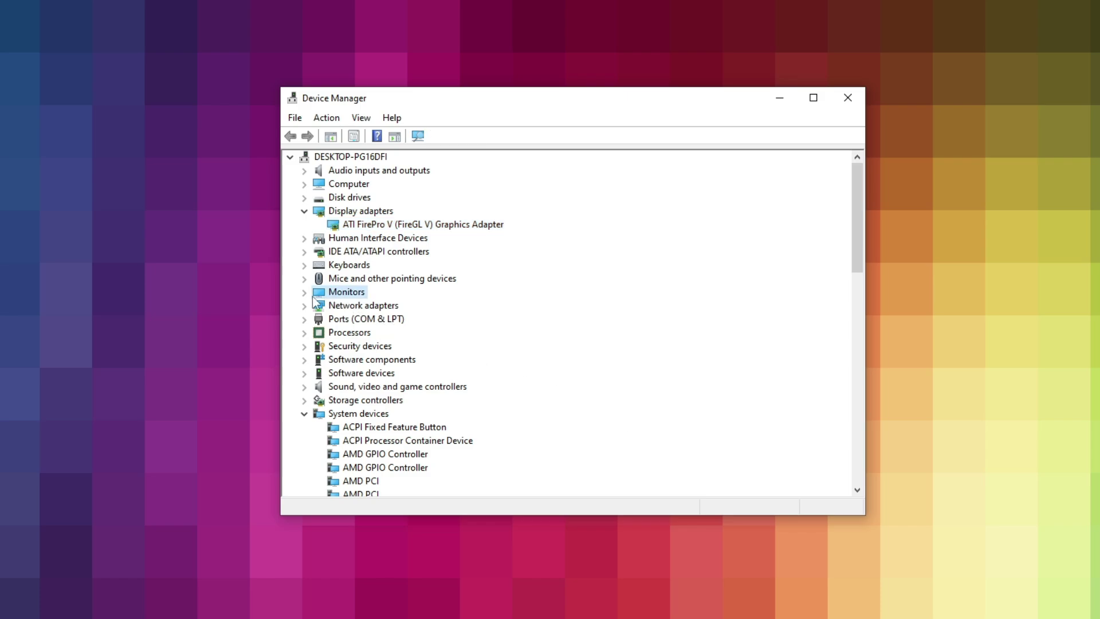
pyautogui.click(305, 293)
pyautogui.click(387, 306)
pyautogui.rightClick(389, 308)
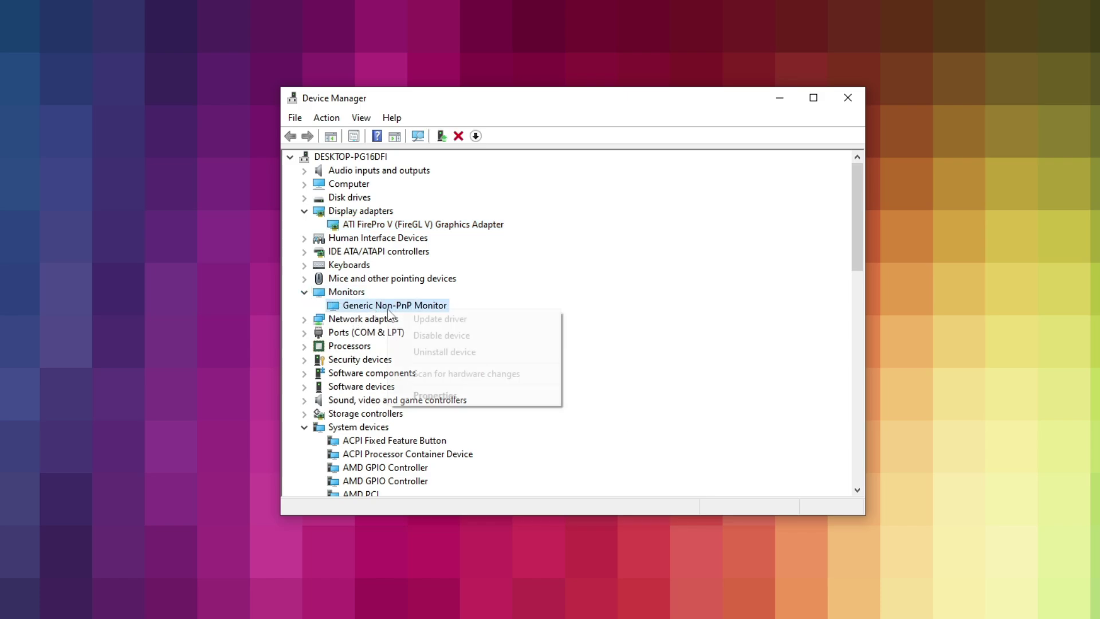
pyautogui.click(442, 322)
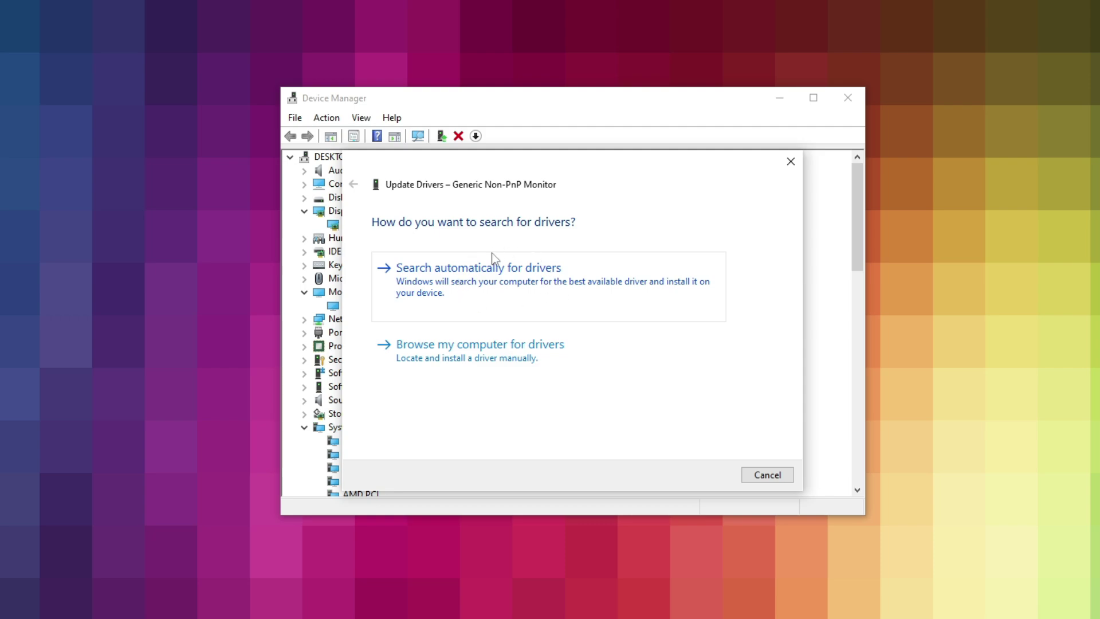
pyautogui.click(498, 298)
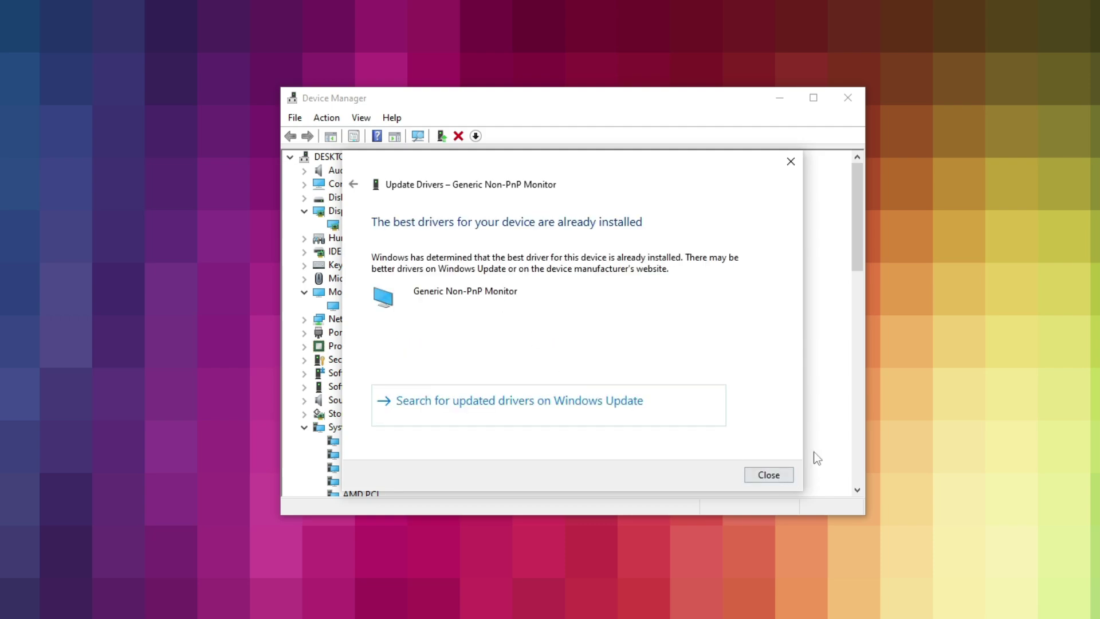
pyautogui.click(769, 473)
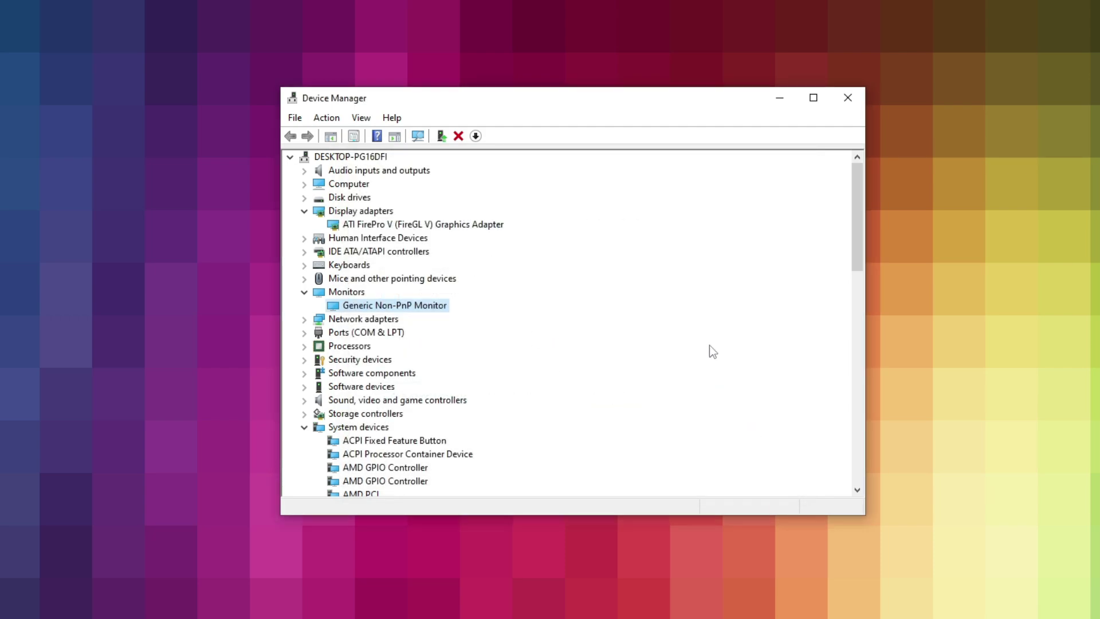
pyautogui.click(848, 97)
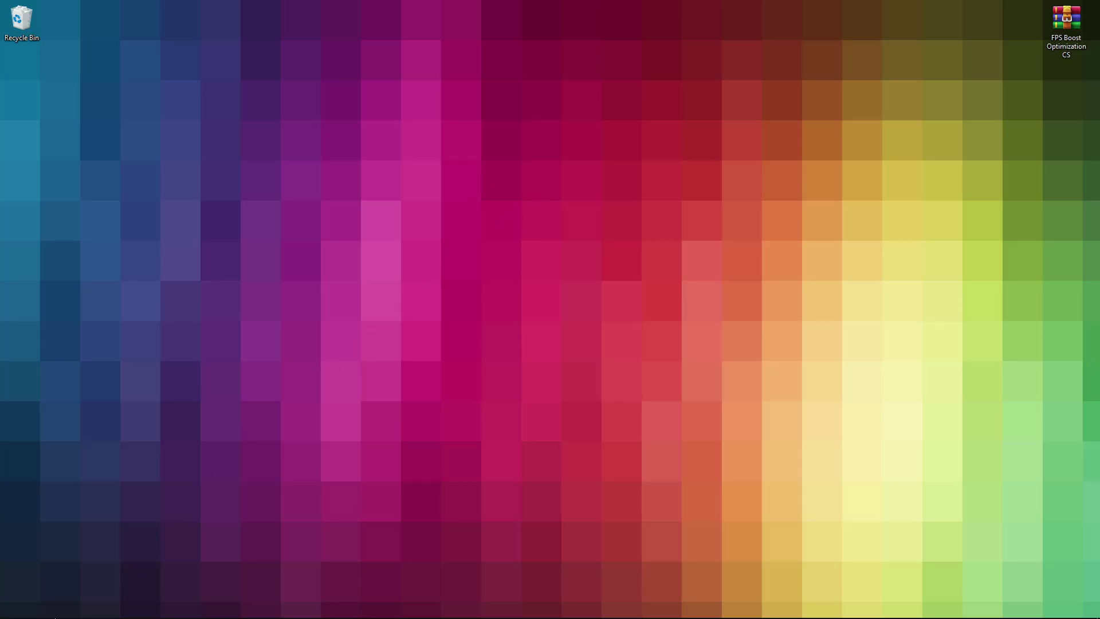
# - Open the Create a restore point settings and move the System Properties window toward the middle of the desktop
pyautogui.click(31, 609)
pyautogui.write('cr')
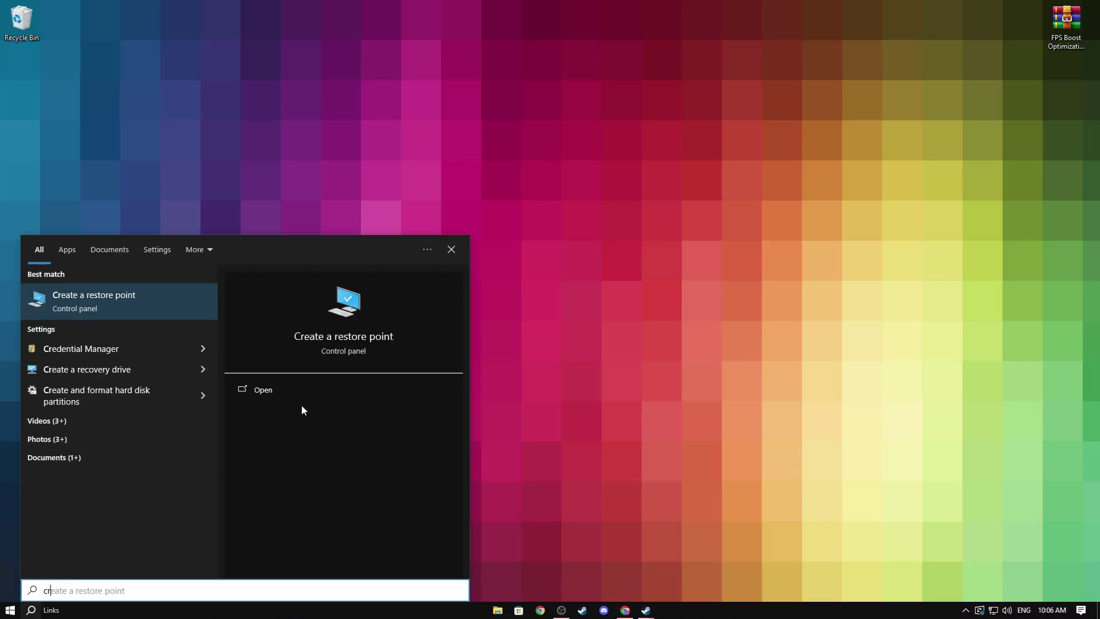
pyautogui.click(352, 336)
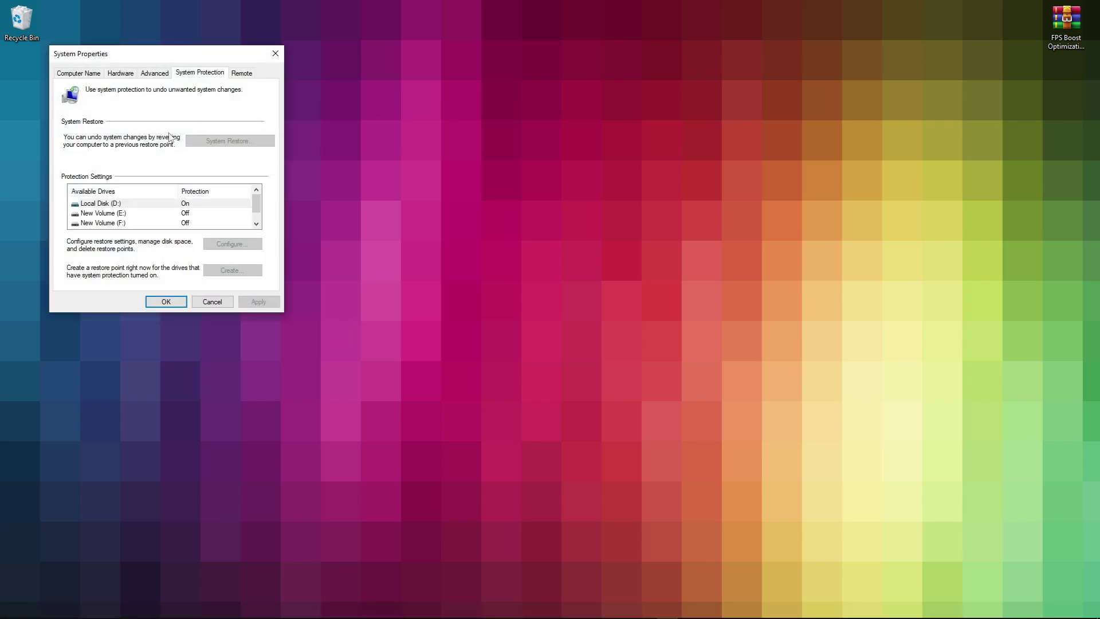
pyautogui.moveTo(177, 54); pyautogui.dragTo(526, 105)
# - Apply the Turn on system protection setting for Local Disk (C:) with 16% maximum disk usage
pyautogui.scroll(-1, 459, 267)
pyautogui.click(459, 274)
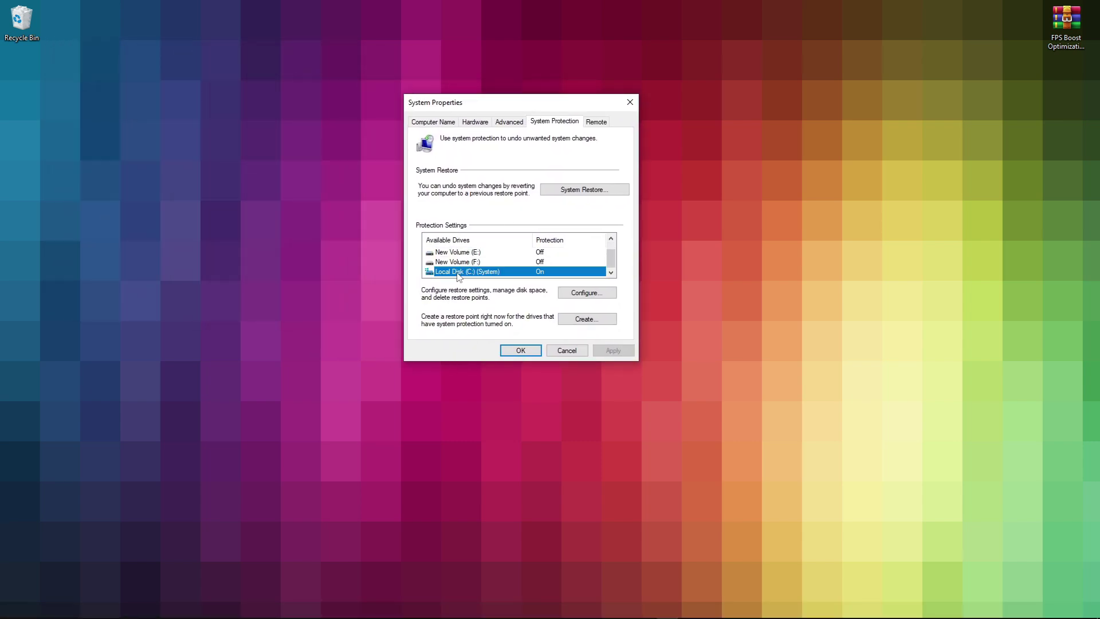
pyautogui.click(600, 297)
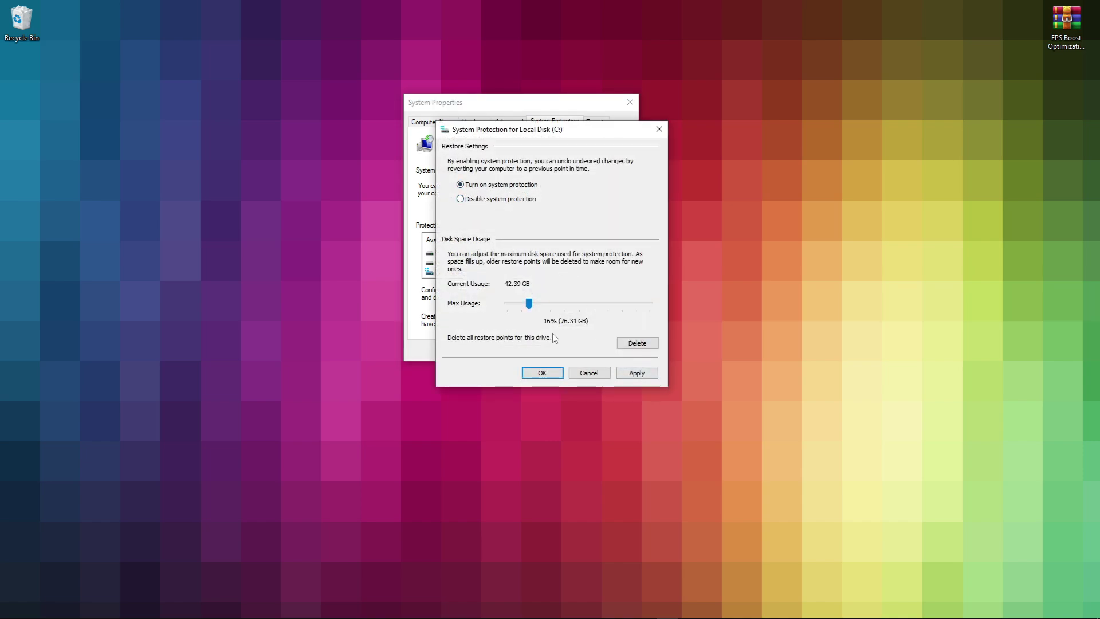
pyautogui.click(645, 375)
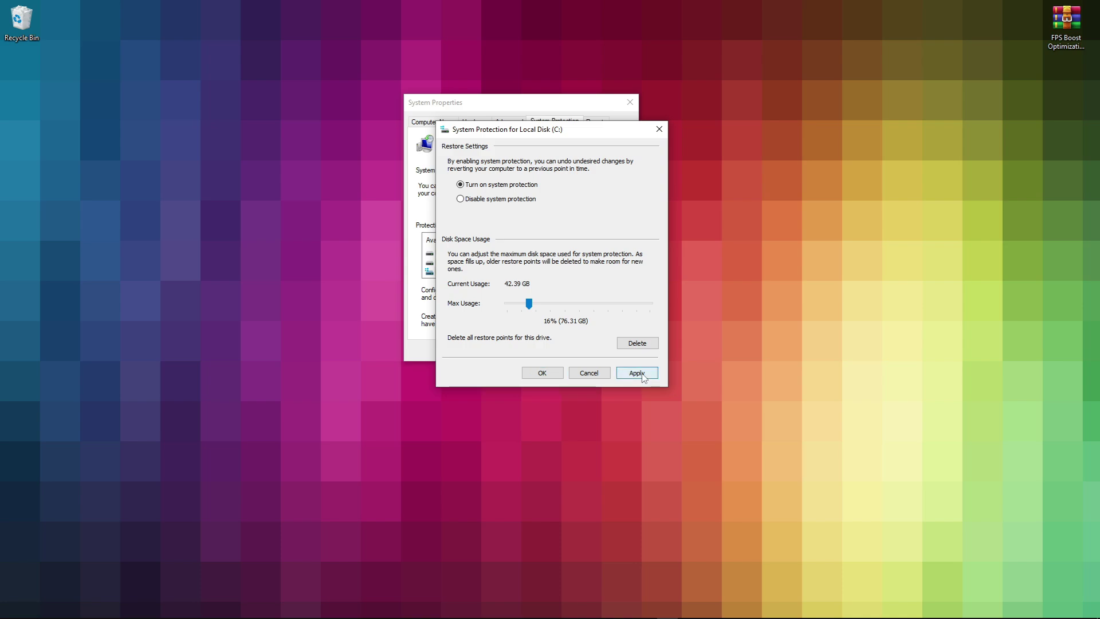
pyautogui.click(550, 373)
# - Create a restore point with the description cs and close System Properties
pyautogui.click(607, 319)
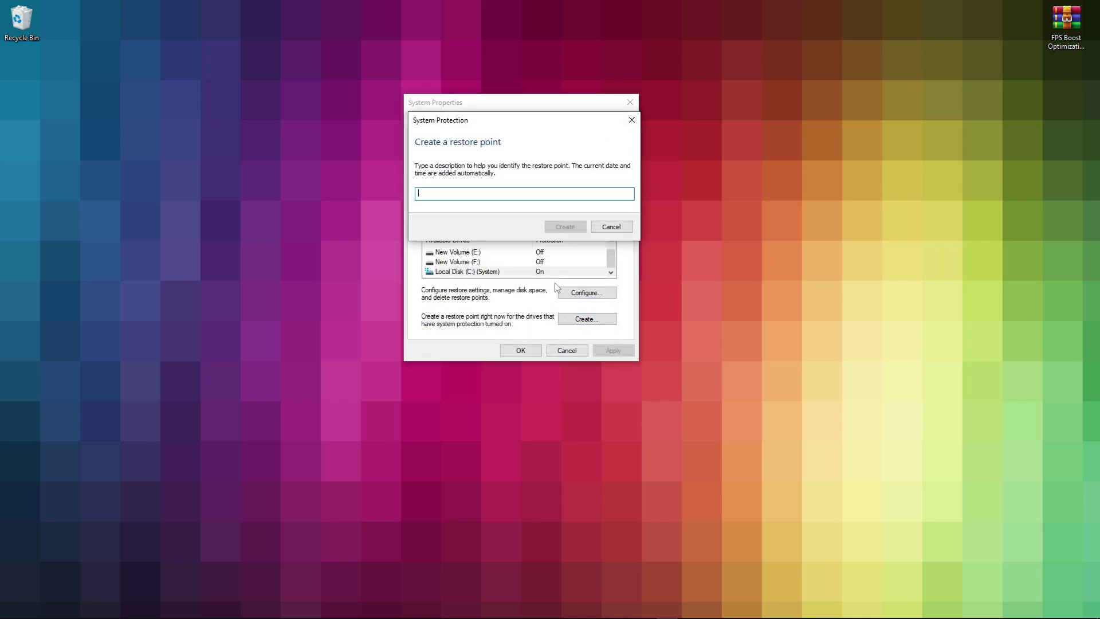
pyautogui.write('Trun')
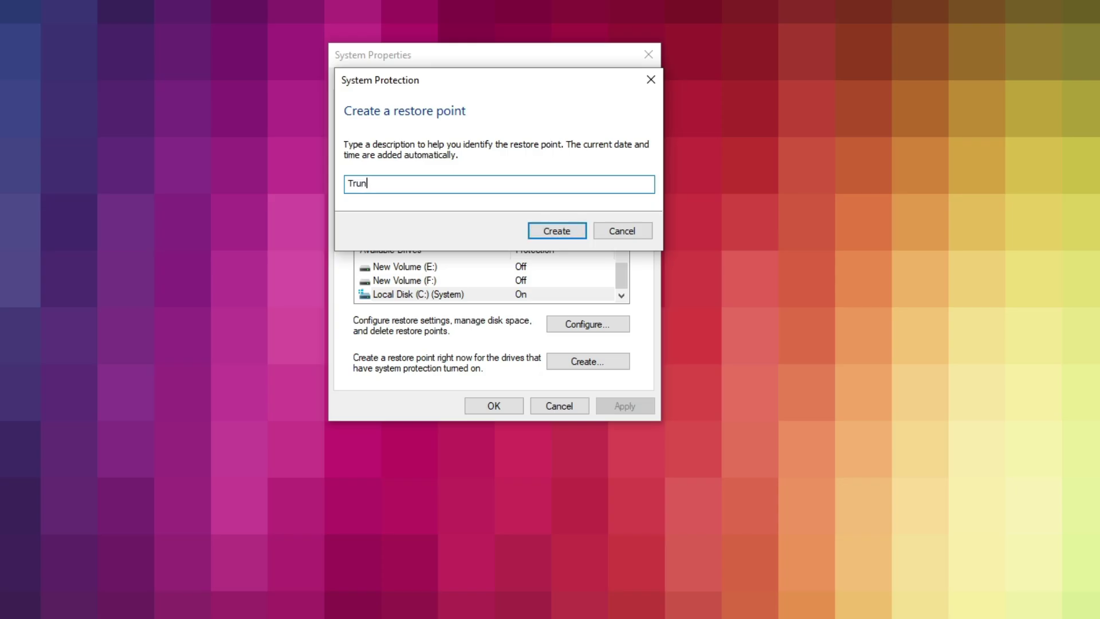
pyautogui.press('BackSpace')
pyautogui.press('BackSpace')
pyautogui.press('BackSpace')
pyautogui.write('cs')
pyautogui.press('Return')
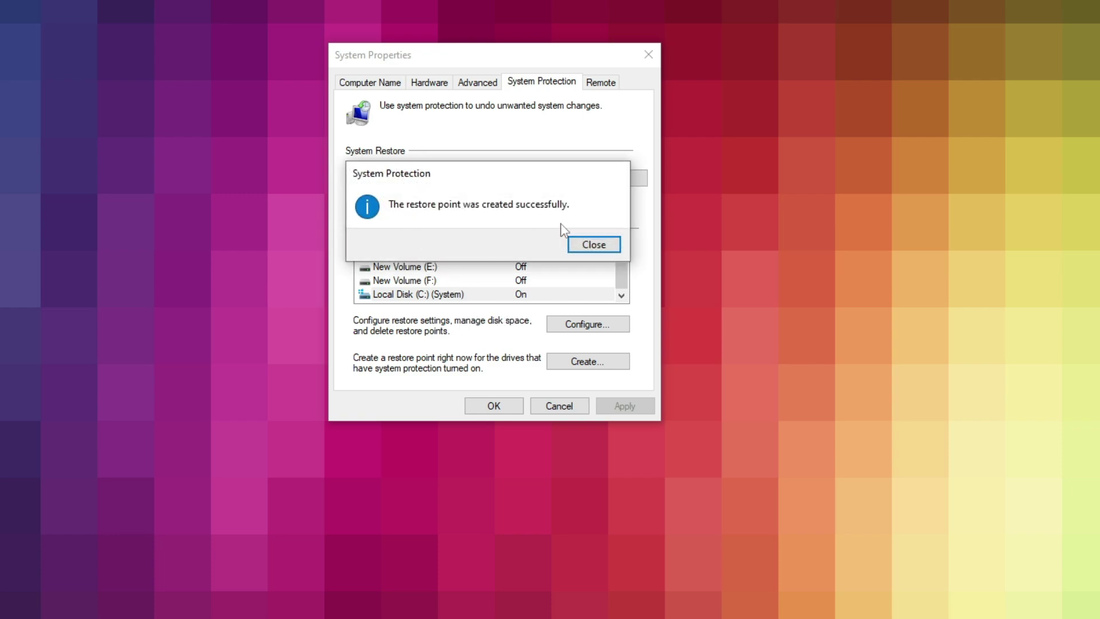
pyautogui.click(590, 246)
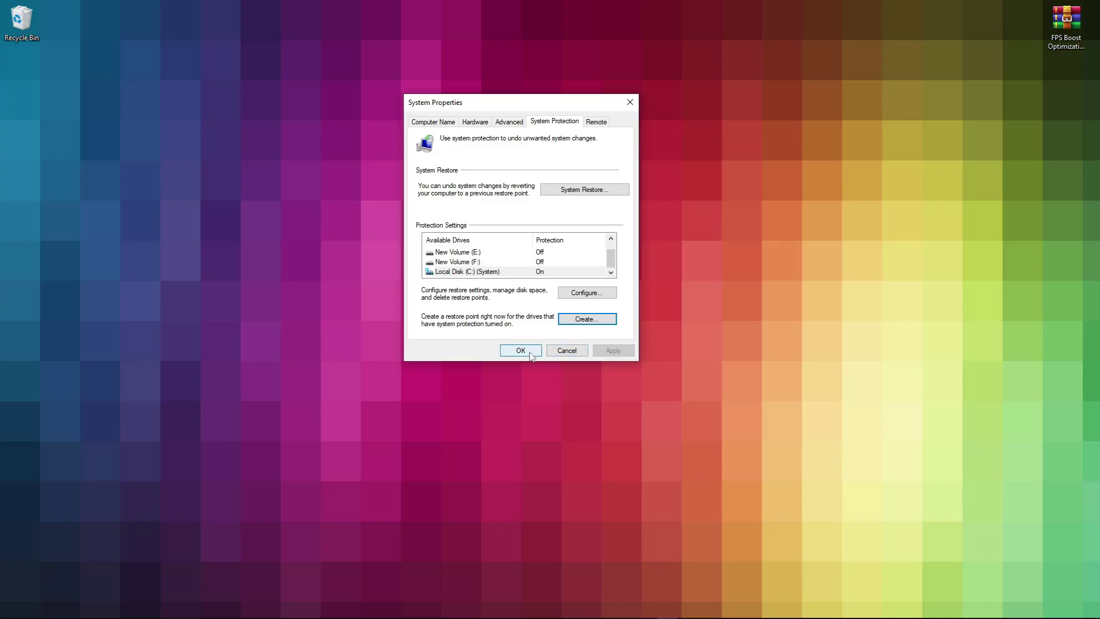
pyautogui.click(558, 406)
# - Move the FPS Boost Optimization CS archive to the middle of the desktop and extract it there
pyautogui.moveTo(1067, 53); pyautogui.dragTo(548, 212)
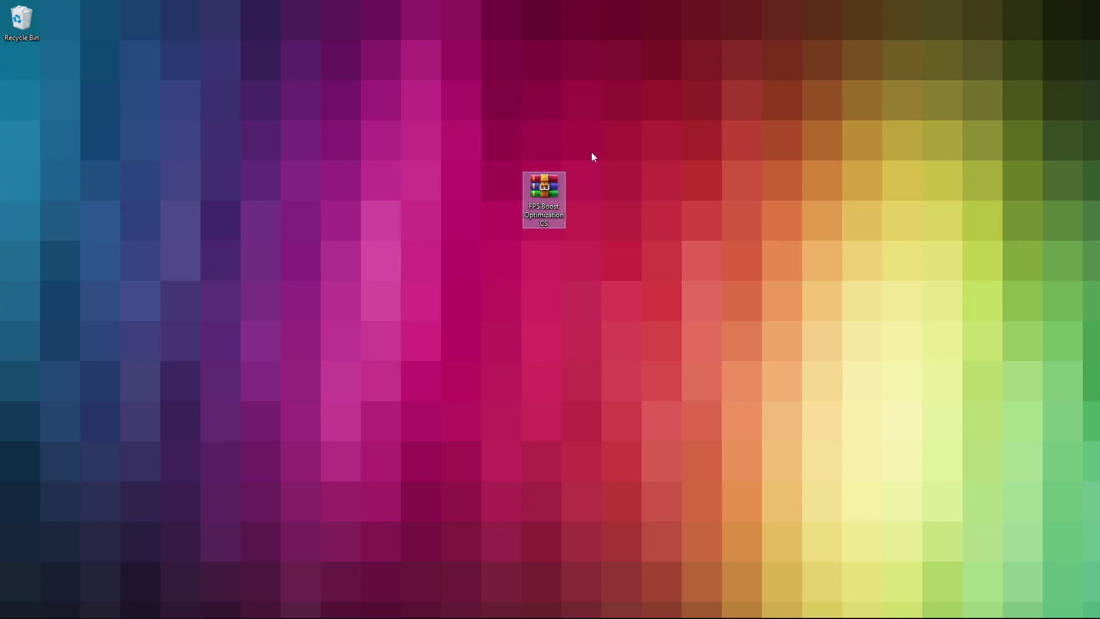
pyautogui.rightClick(555, 198)
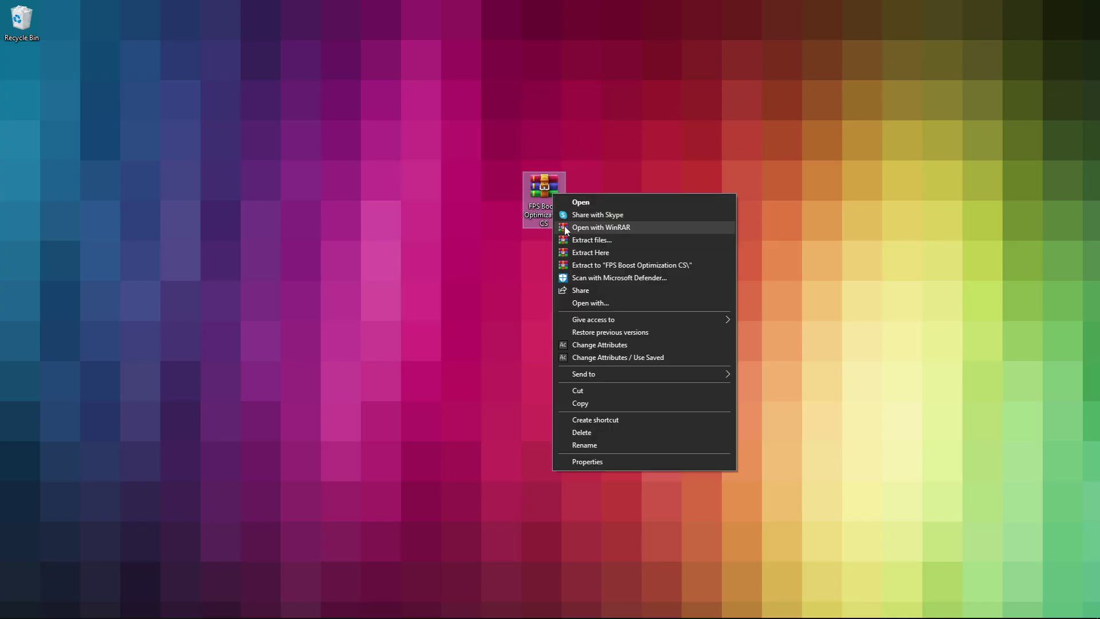
pyautogui.click(589, 252)
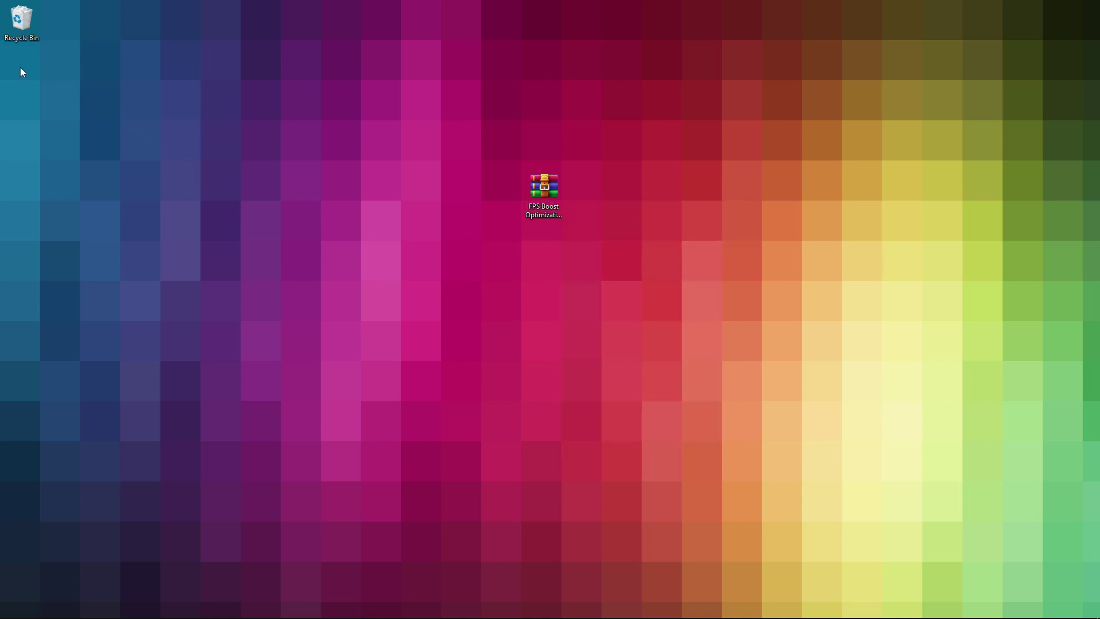
# - Place the extracted FPS Boost Optimization CS folder beside its archive and open it to view its contents
pyautogui.moveTo(21, 73); pyautogui.dragTo(500, 192)
pyautogui.rightClick(499, 190)
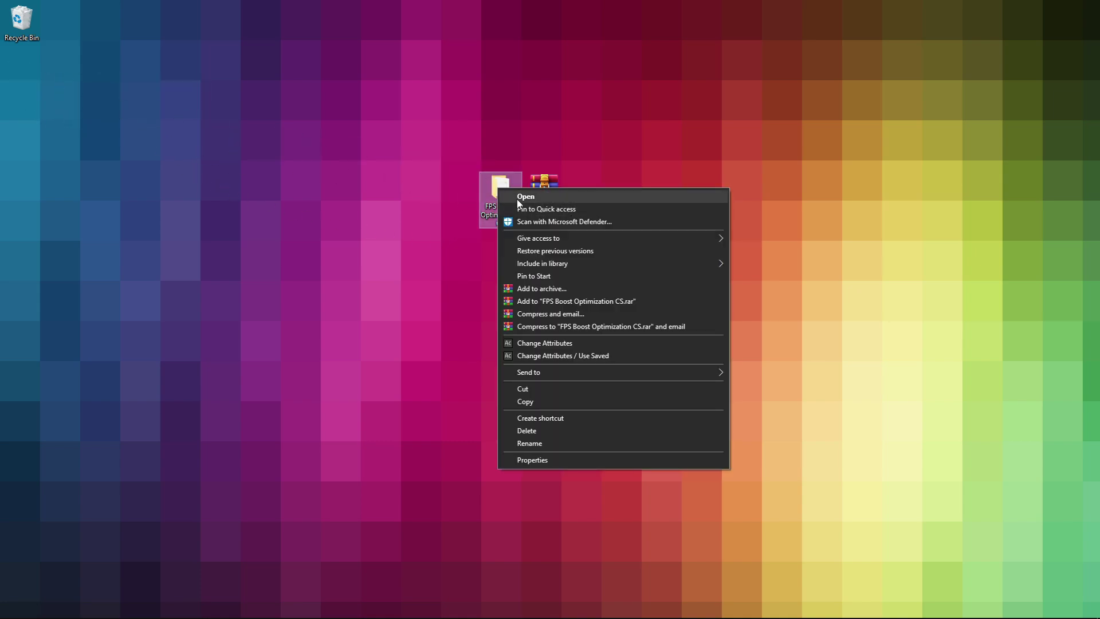
pyautogui.click(525, 196)
pyautogui.moveTo(514, 389); pyautogui.dragTo(383, 172)
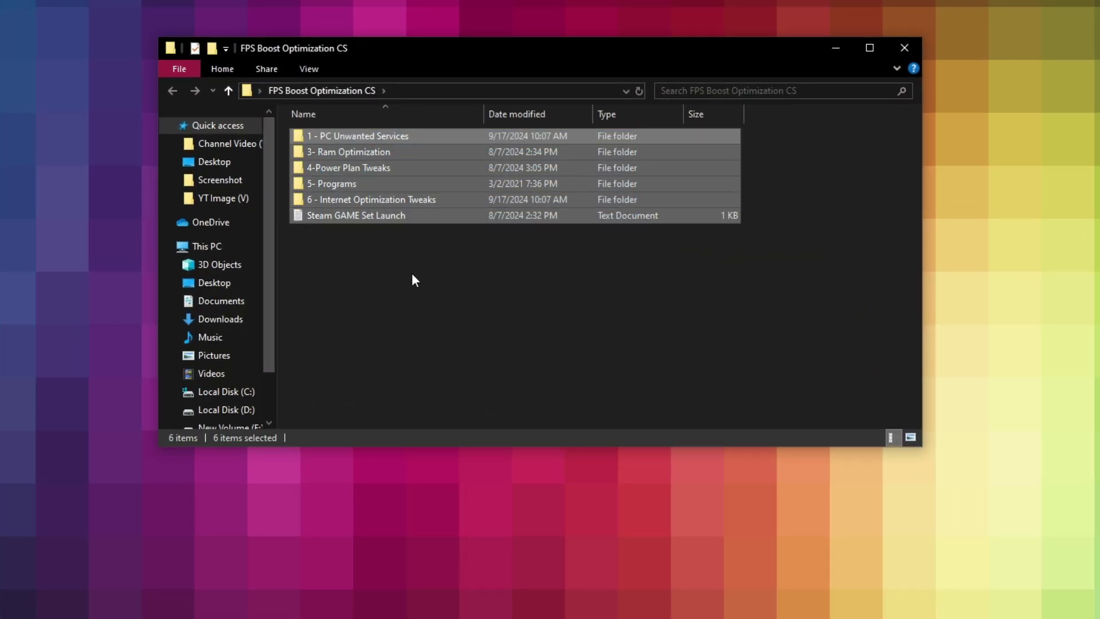
pyautogui.click(444, 281)
# - Open the Revert Folder inside 1 - PC Unwanted Services and examine its registry files for re-enabling services
pyautogui.rightClick(357, 140)
pyautogui.click(410, 150)
pyautogui.moveTo(469, 245); pyautogui.dragTo(389, 231)
pyautogui.doubleClick(334, 136)
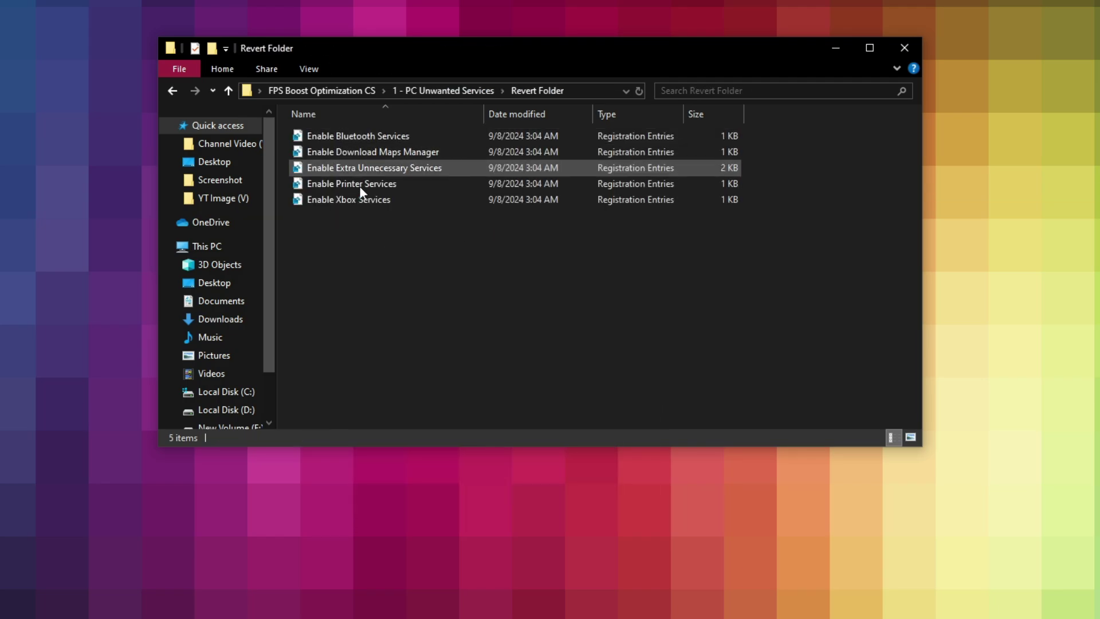
pyautogui.moveTo(436, 260); pyautogui.dragTo(340, 133)
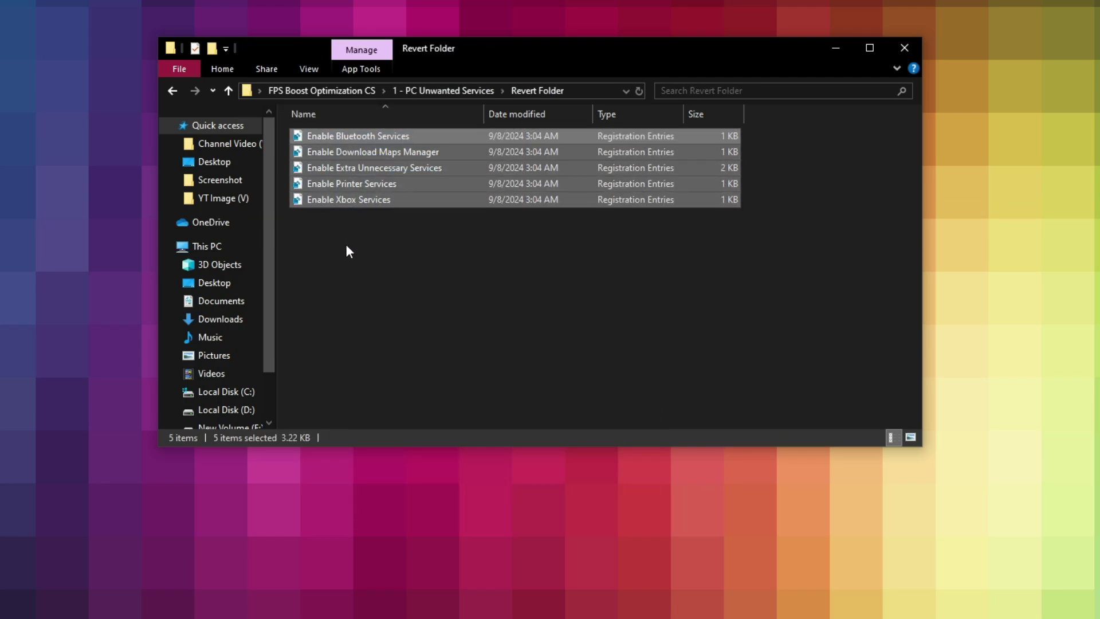
# - Return to 1 - PC Unwanted Services and merge Disable Bluetooth Services into the registry, approving all confirmations
pyautogui.click(172, 91)
pyautogui.rightClick(337, 150)
pyautogui.click(349, 153)
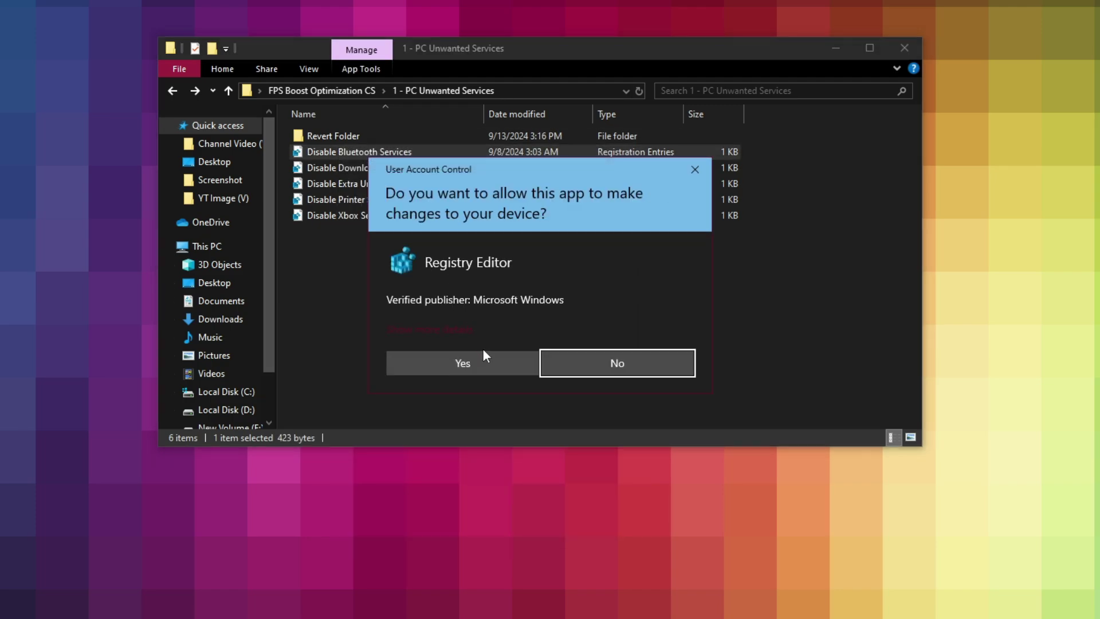
pyautogui.click(484, 352)
pyautogui.click(659, 342)
pyautogui.click(720, 321)
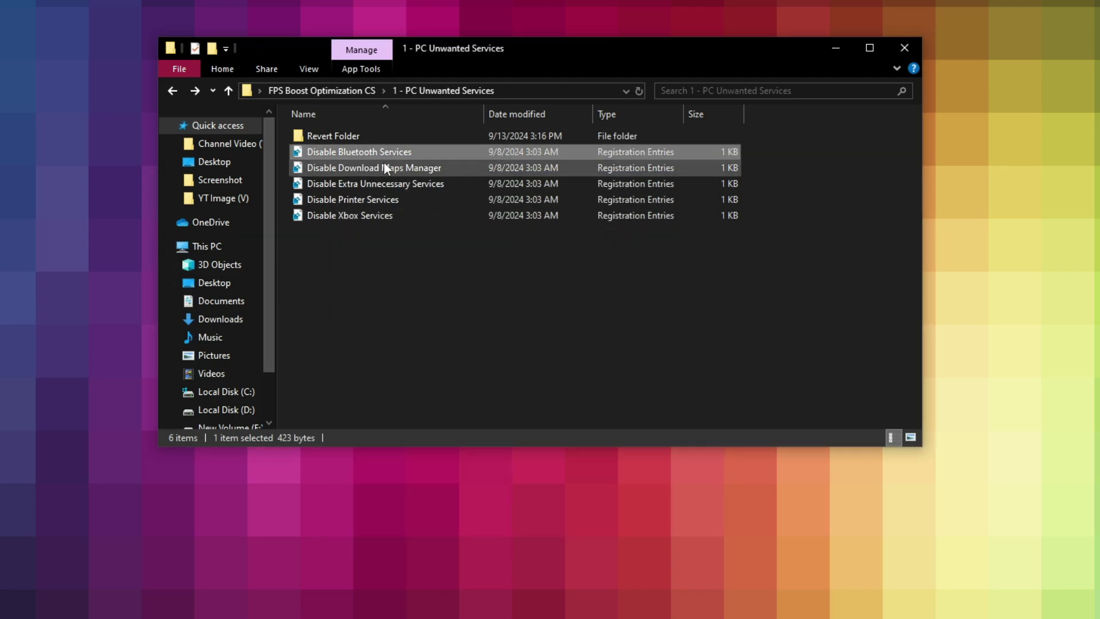
# - Merge the Disable Download Maps Manager file into the registry and close the confirmation
pyautogui.click(384, 166)
pyautogui.rightClick(377, 166)
pyautogui.click(446, 171)
pyautogui.click(513, 351)
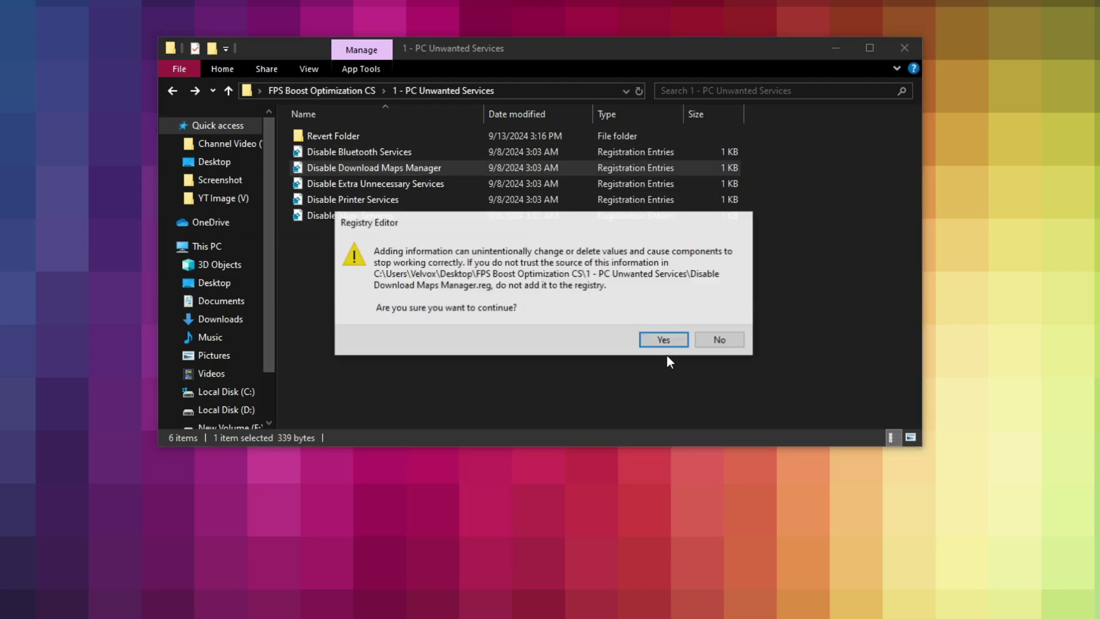
pyautogui.click(664, 339)
pyautogui.click(716, 321)
# - Merge the Disable Extra Unnecessary Services file into the registry and close the confirmation
pyautogui.rightClick(392, 180)
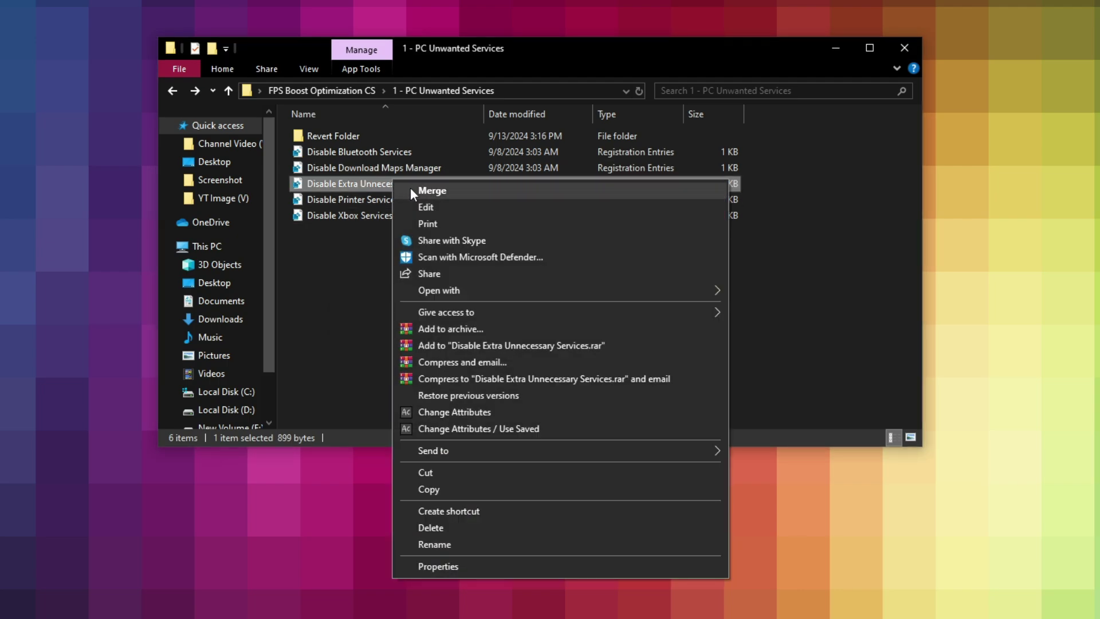
pyautogui.click(412, 191)
pyautogui.click(510, 356)
pyautogui.click(663, 341)
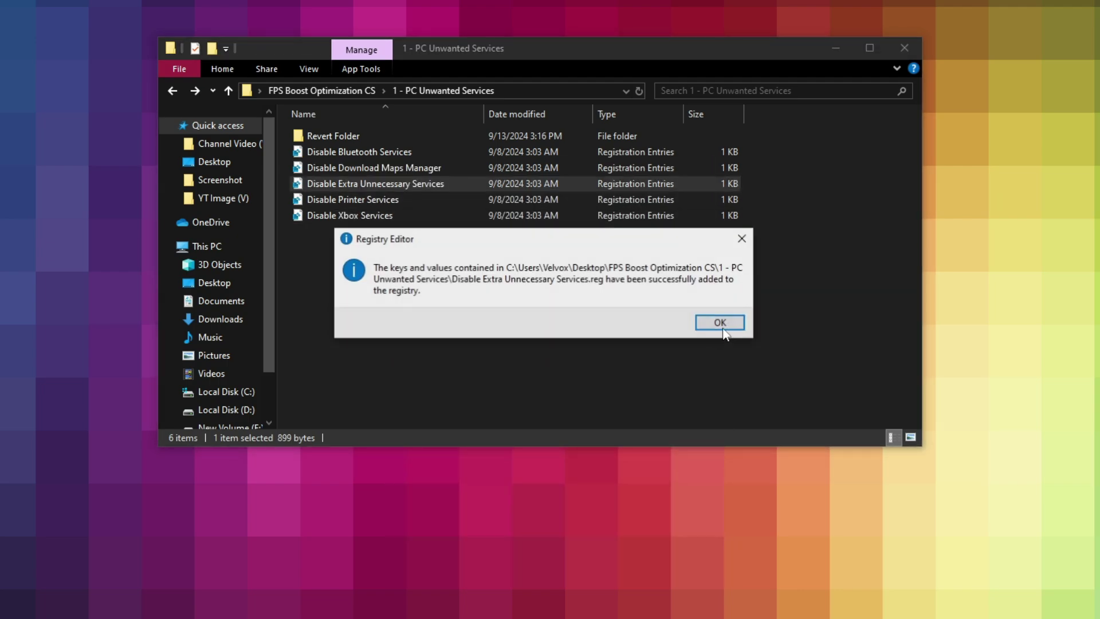
pyautogui.click(721, 322)
# - Merge the Disable Printer Services file into the registry and close the confirmation
pyautogui.click(342, 201)
pyautogui.rightClick(343, 200)
pyautogui.click(390, 219)
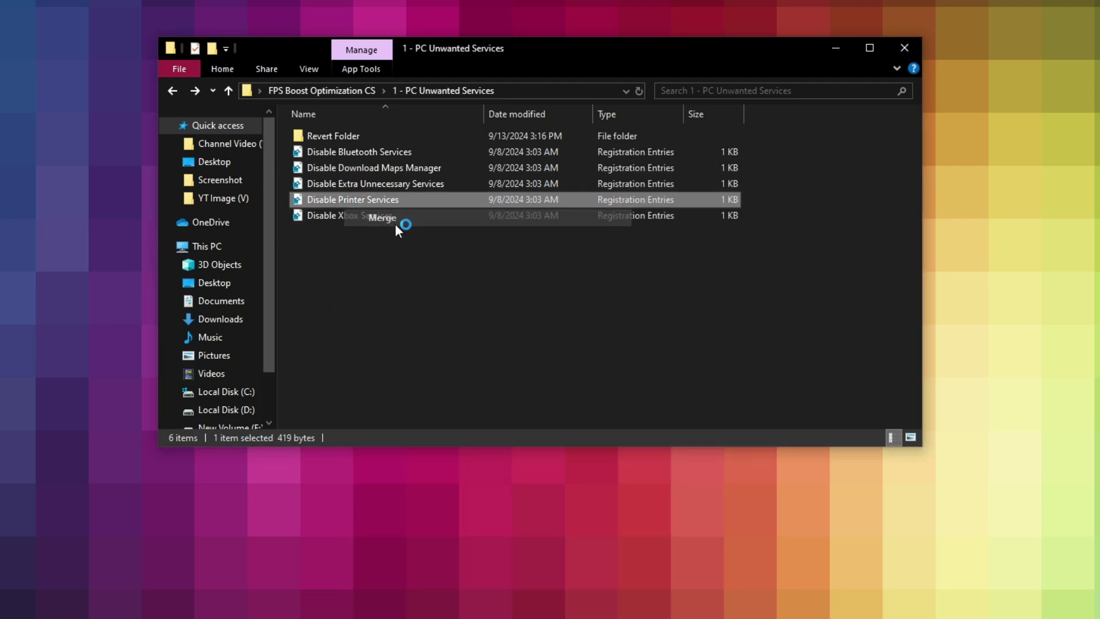
pyautogui.click(480, 356)
pyautogui.click(663, 341)
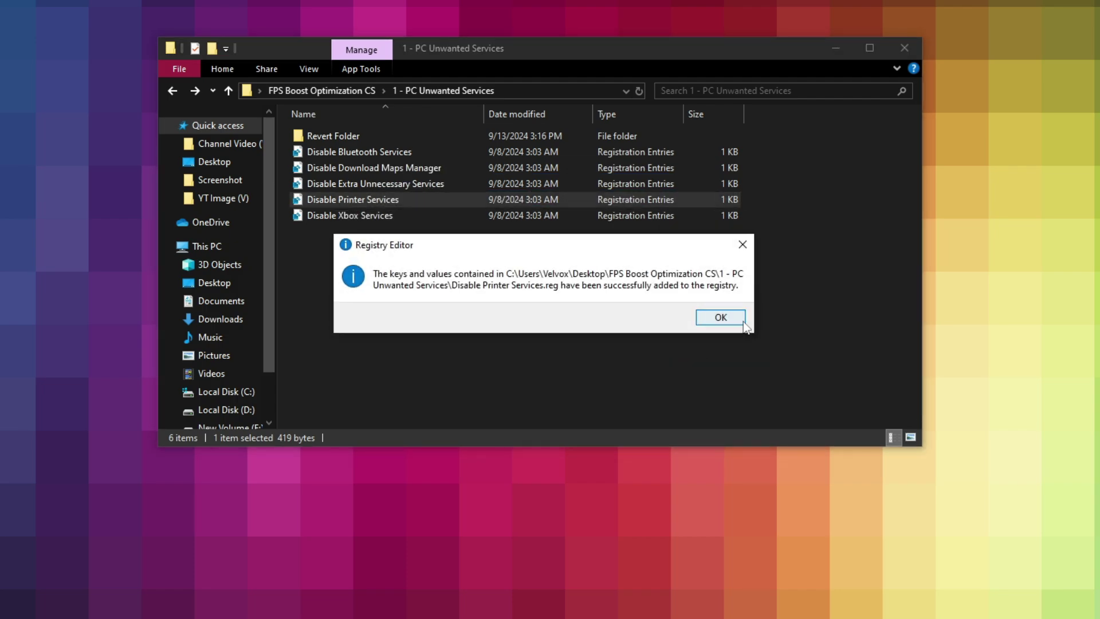
pyautogui.click(743, 321)
# - Merge the Disable Xbox Services file into the registry and close the confirmation
pyautogui.click(334, 216)
pyautogui.rightClick(334, 216)
pyautogui.click(397, 228)
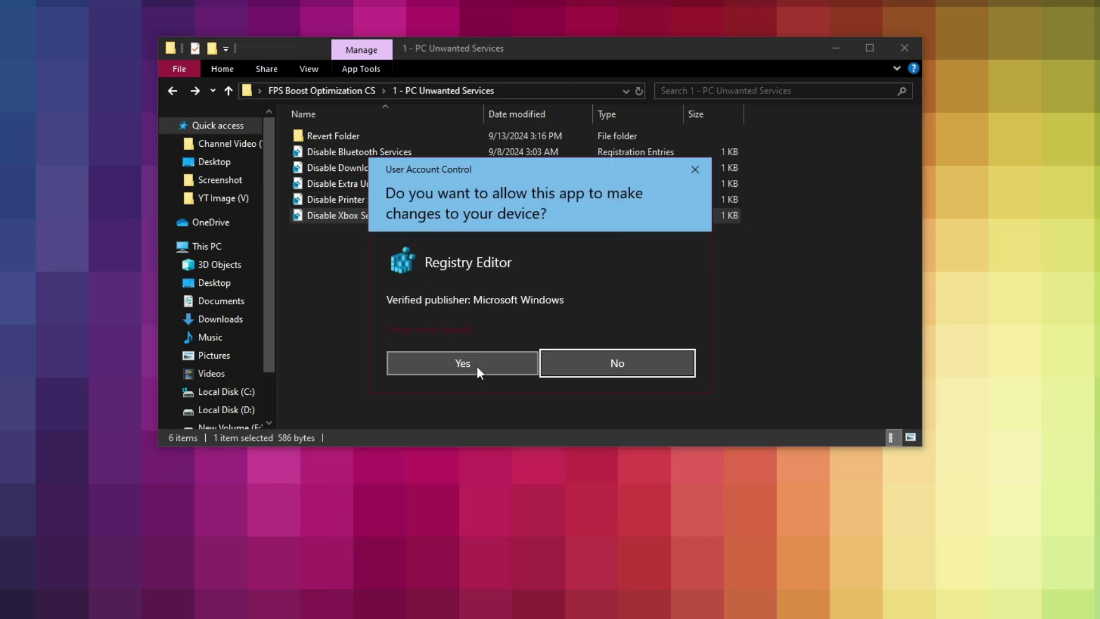
pyautogui.click(478, 367)
pyautogui.click(659, 341)
pyautogui.click(716, 315)
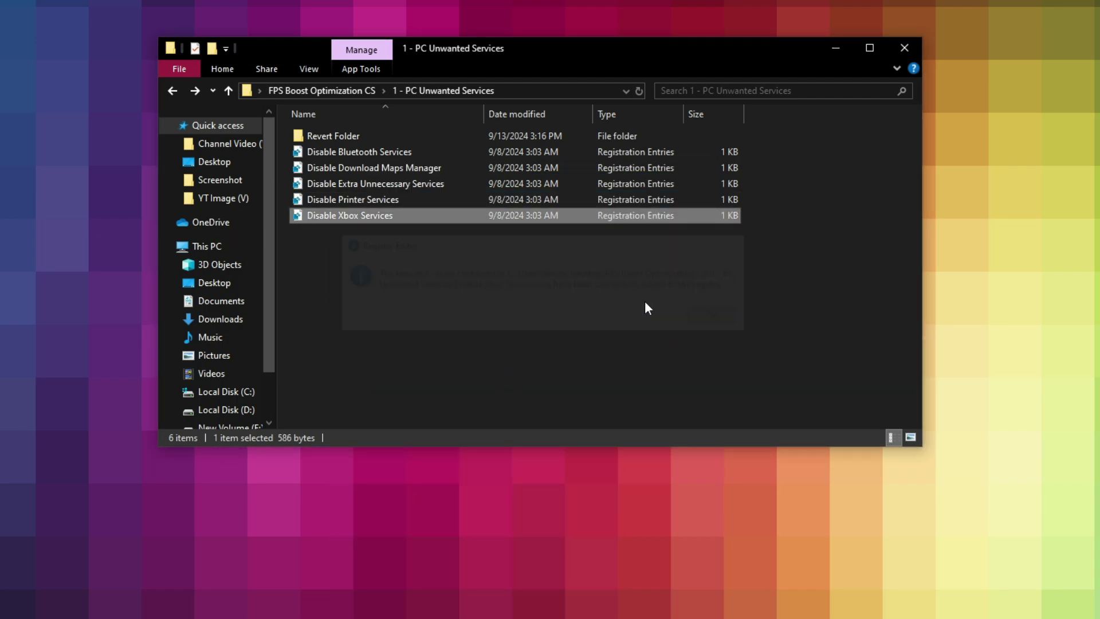
# - Go back to the FPS Boost Optimization CS folder and open its 3- Ram Optimization folder
pyautogui.click(276, 94)
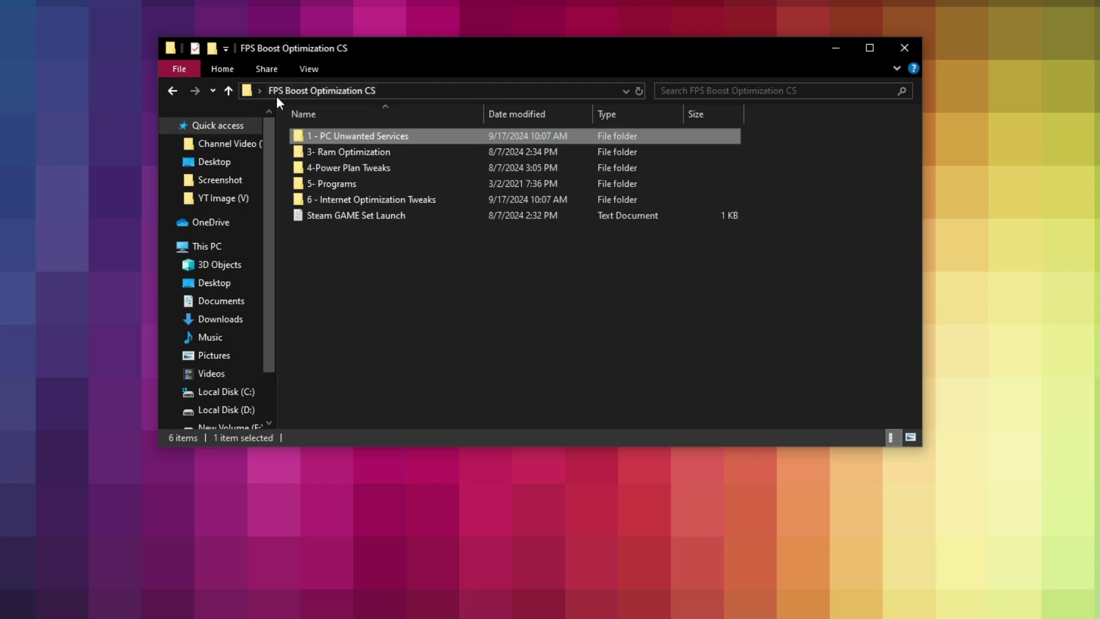
pyautogui.rightClick(337, 153)
pyautogui.click(373, 164)
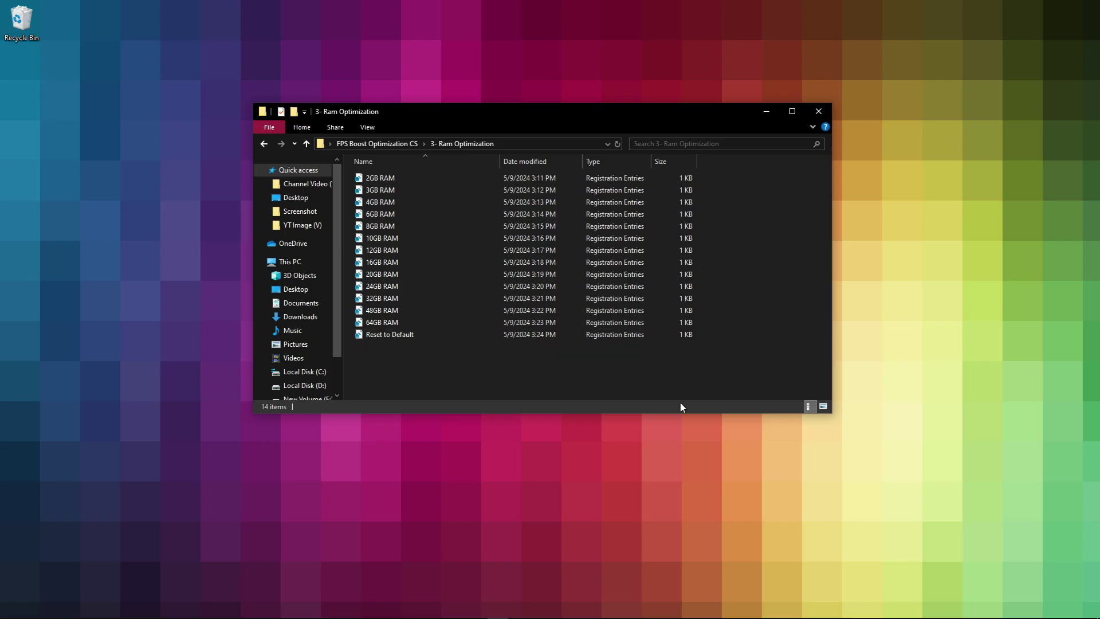
# - Check the total installed memory in Task Manager's performance view, then close Task Manager
pyautogui.rightClick(855, 616)
pyautogui.rightClick(854, 611)
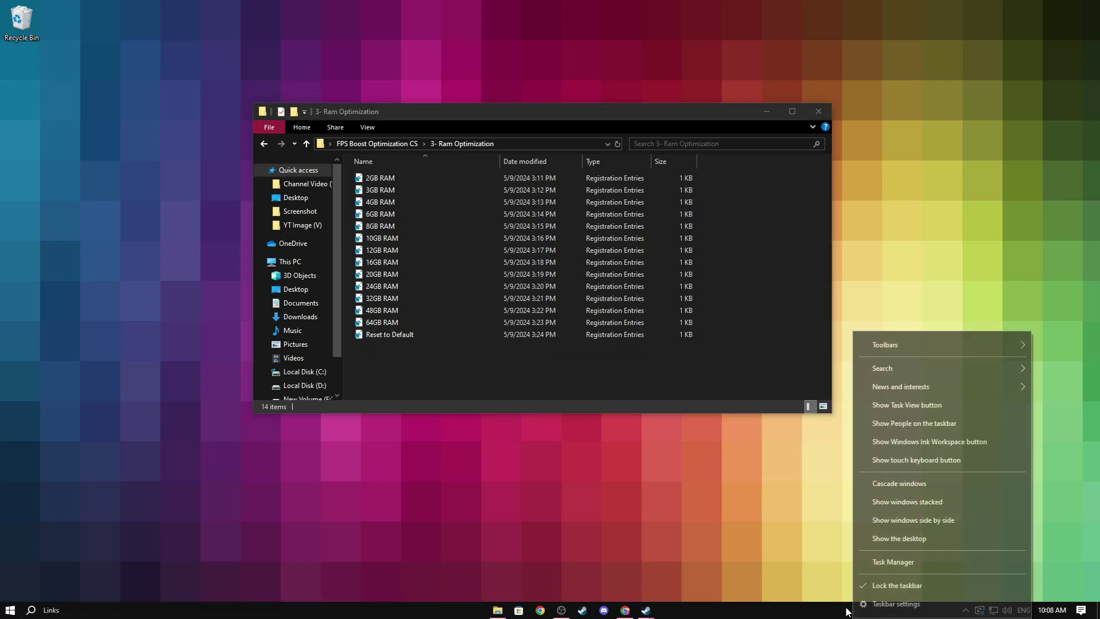
pyautogui.click(885, 562)
pyautogui.click(527, 278)
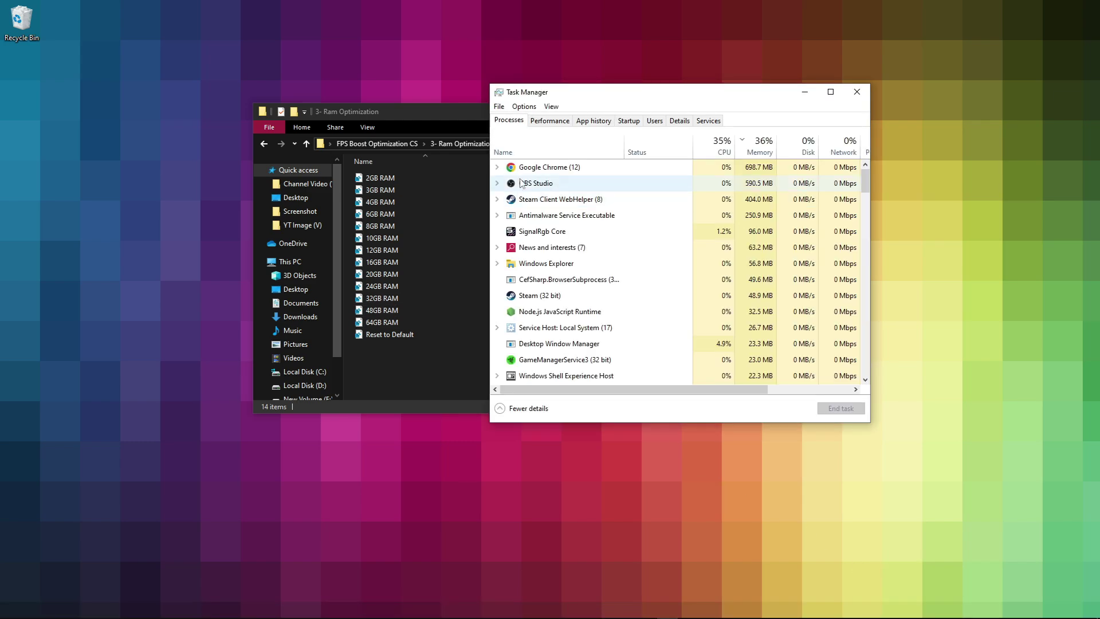
pyautogui.click(550, 118)
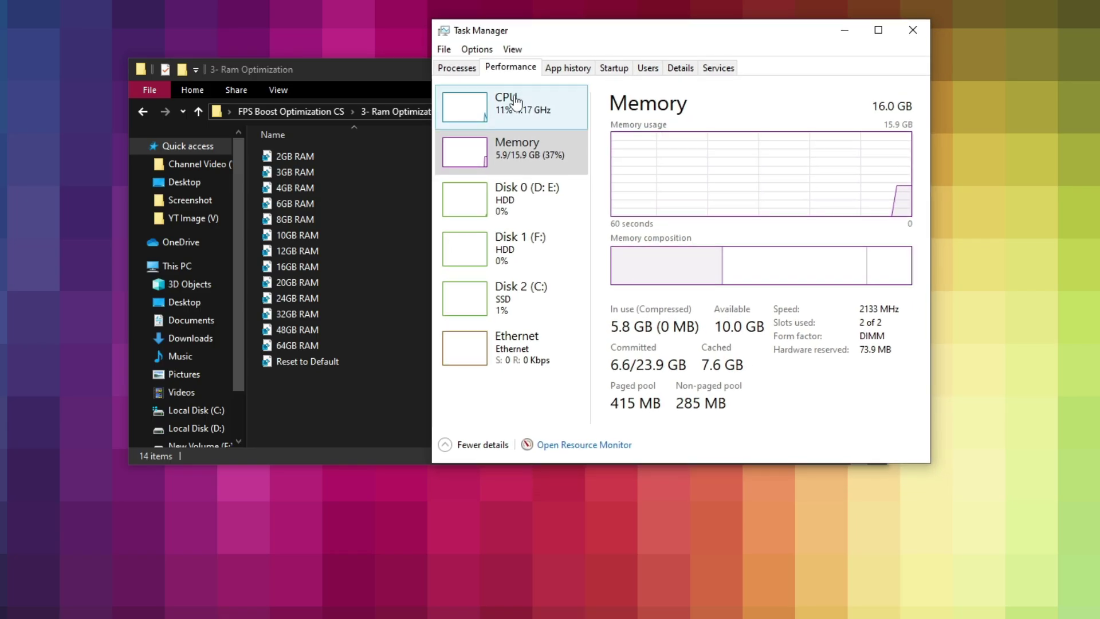
pyautogui.click(506, 104)
pyautogui.click(518, 148)
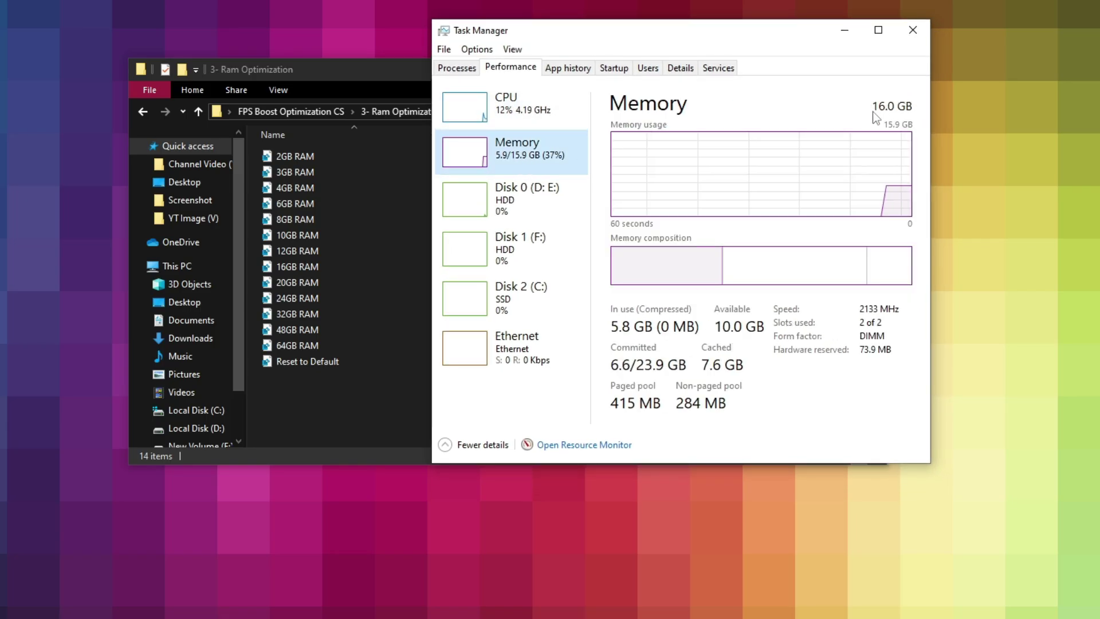
pyautogui.click(908, 39)
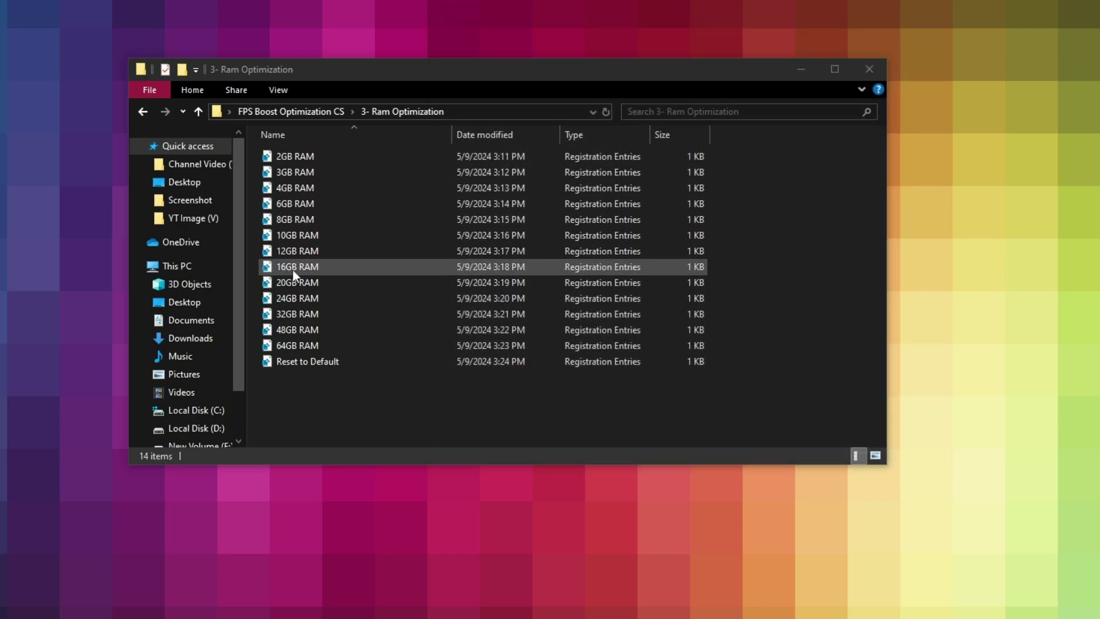
# - Merge the 16GB RAM registry file, approving the permission request and all registry confirmations
pyautogui.click(297, 267)
pyautogui.rightClick(298, 266)
pyautogui.click(335, 276)
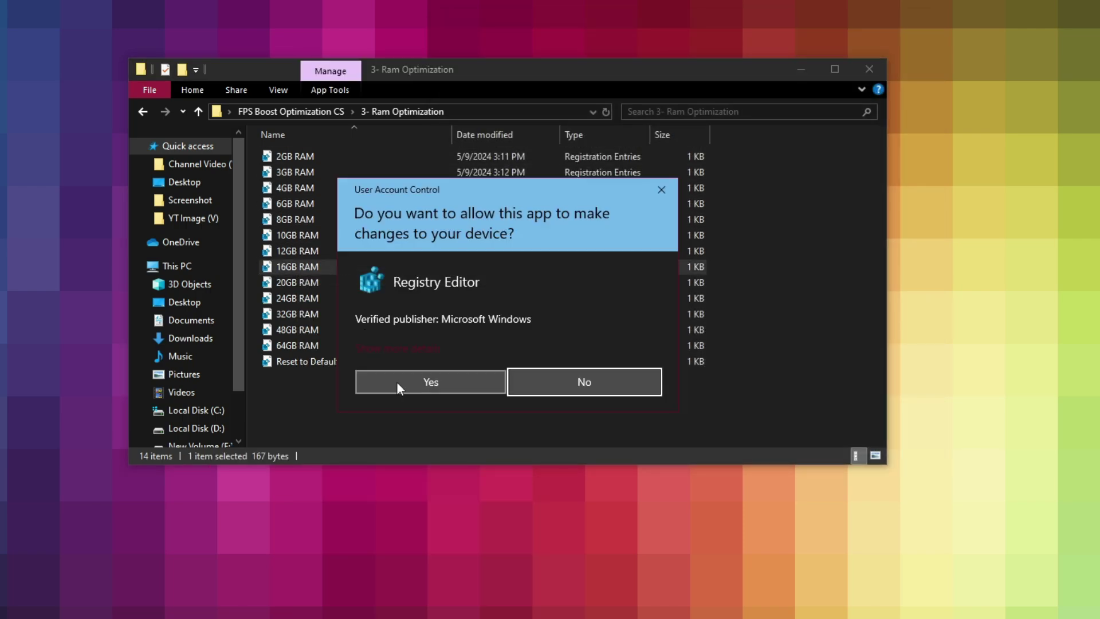
pyautogui.click(429, 390)
pyautogui.click(630, 360)
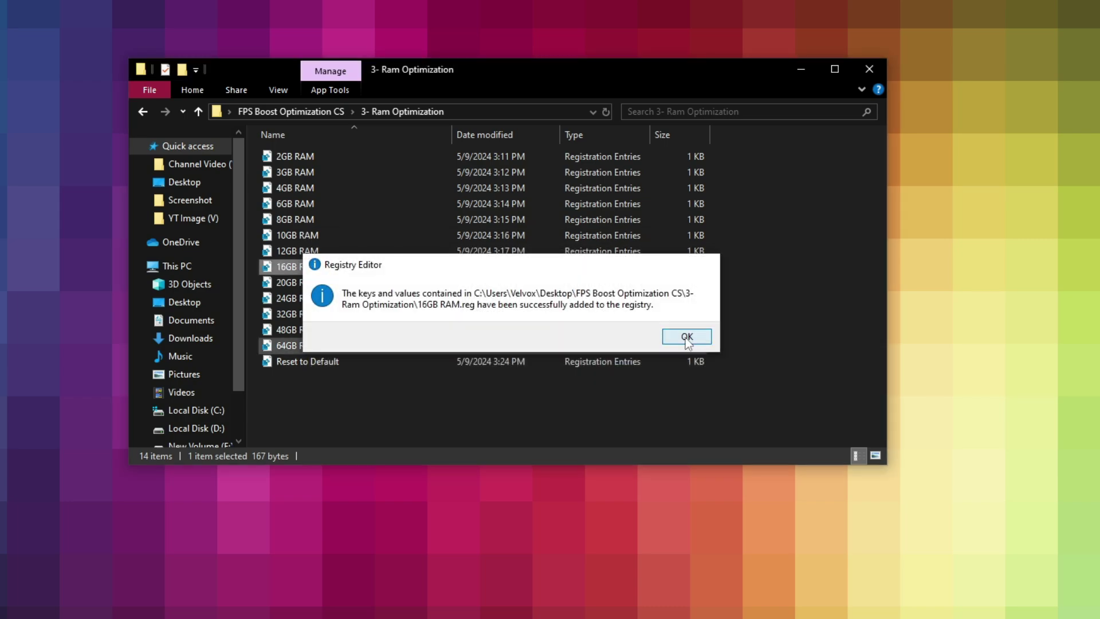
pyautogui.click(687, 336)
# - Go back to the FPS Boost Optimization CS folder and open its 4-Power Plan Tweaks folder
pyautogui.click(274, 112)
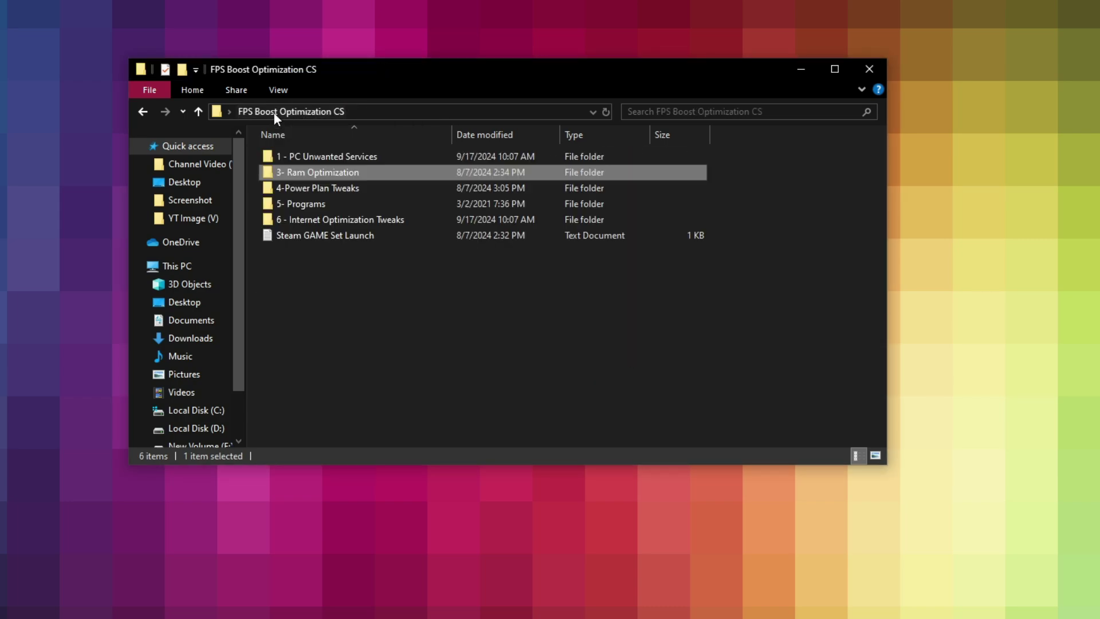
pyautogui.click(307, 189)
pyautogui.rightClick(307, 189)
pyautogui.click(321, 130)
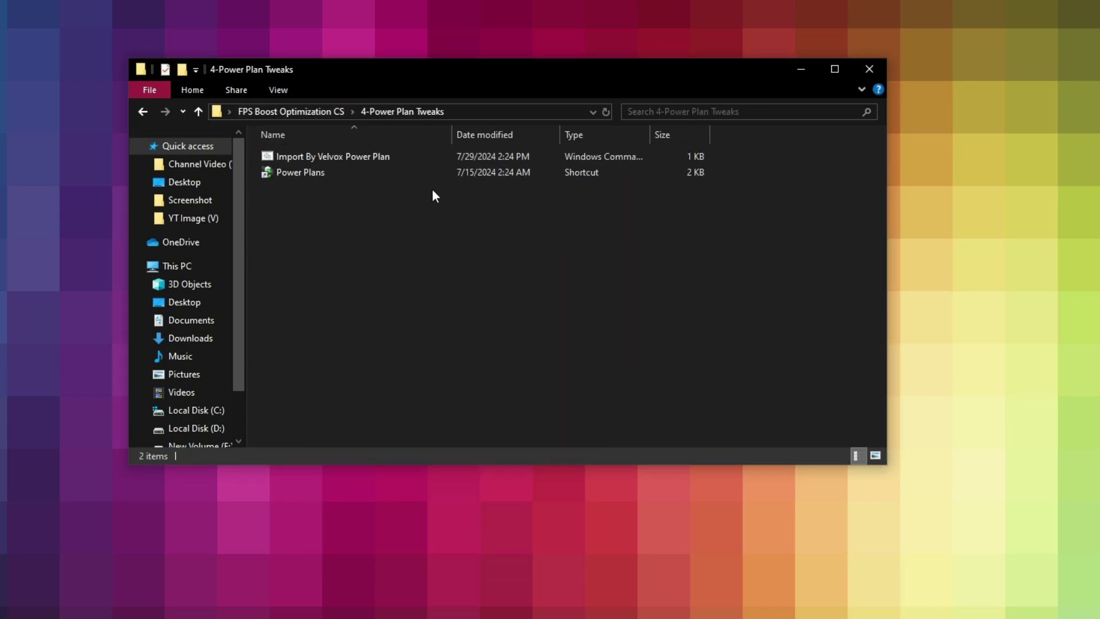
# - Run the Import By Velvox Power Plan script as administrator, allowing it past SmartScreen and User Account Control
pyautogui.click(330, 159)
pyautogui.rightClick(330, 159)
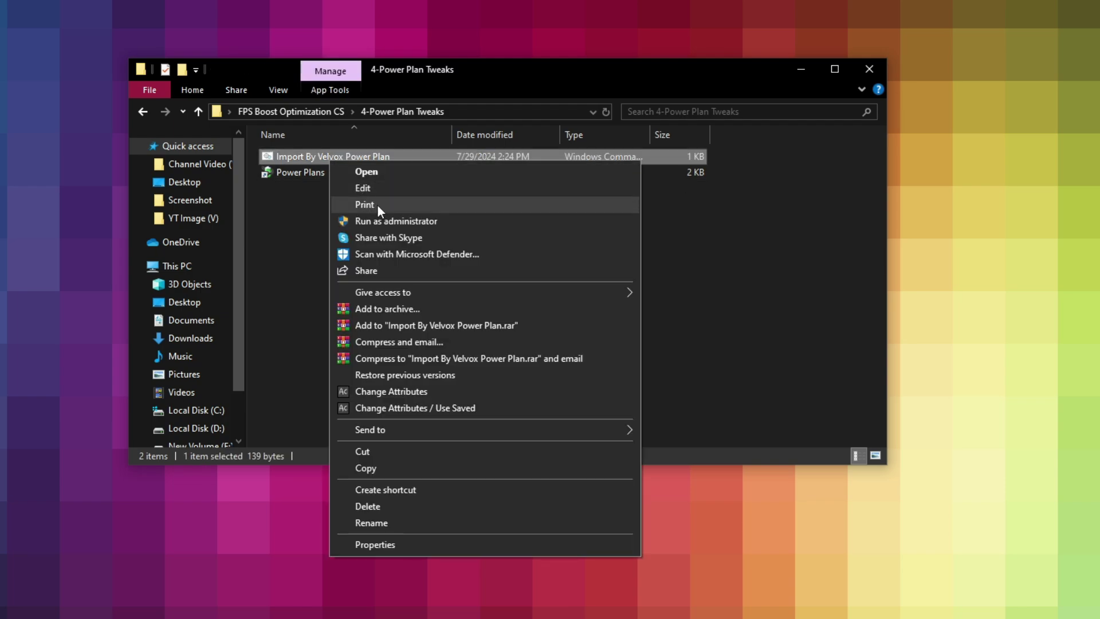
pyautogui.click(403, 223)
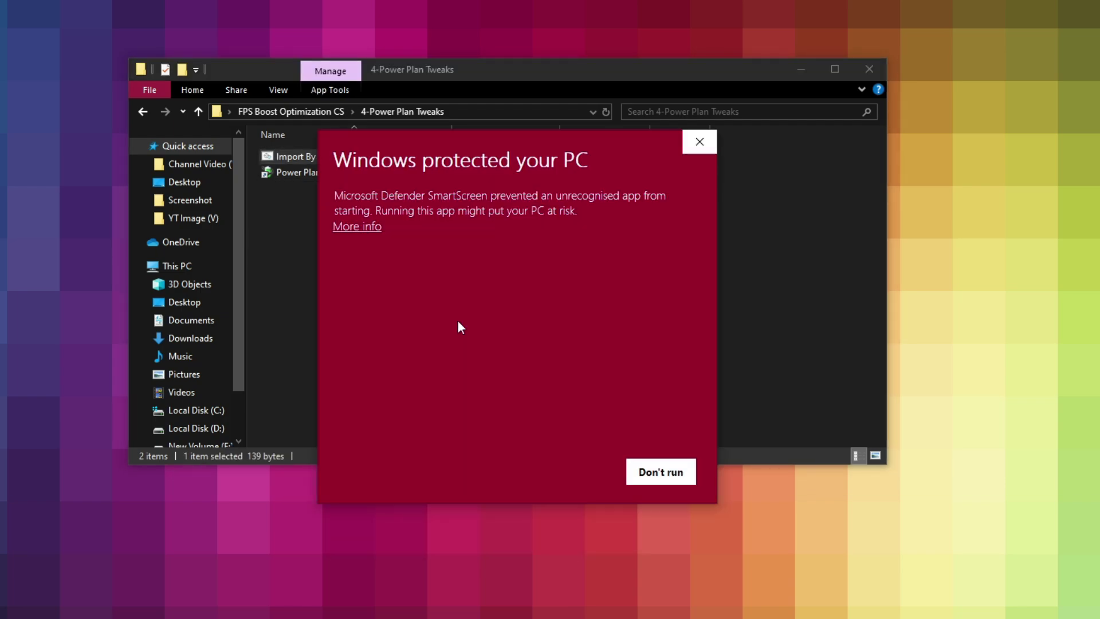
pyautogui.click(340, 230)
pyautogui.click(551, 470)
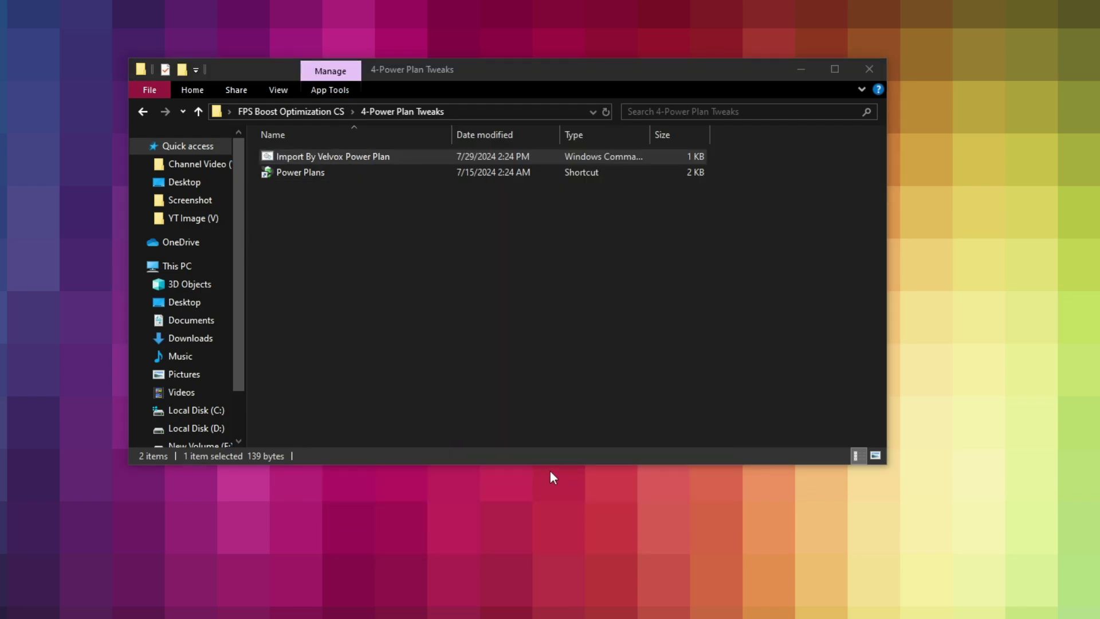
pyautogui.click(448, 383)
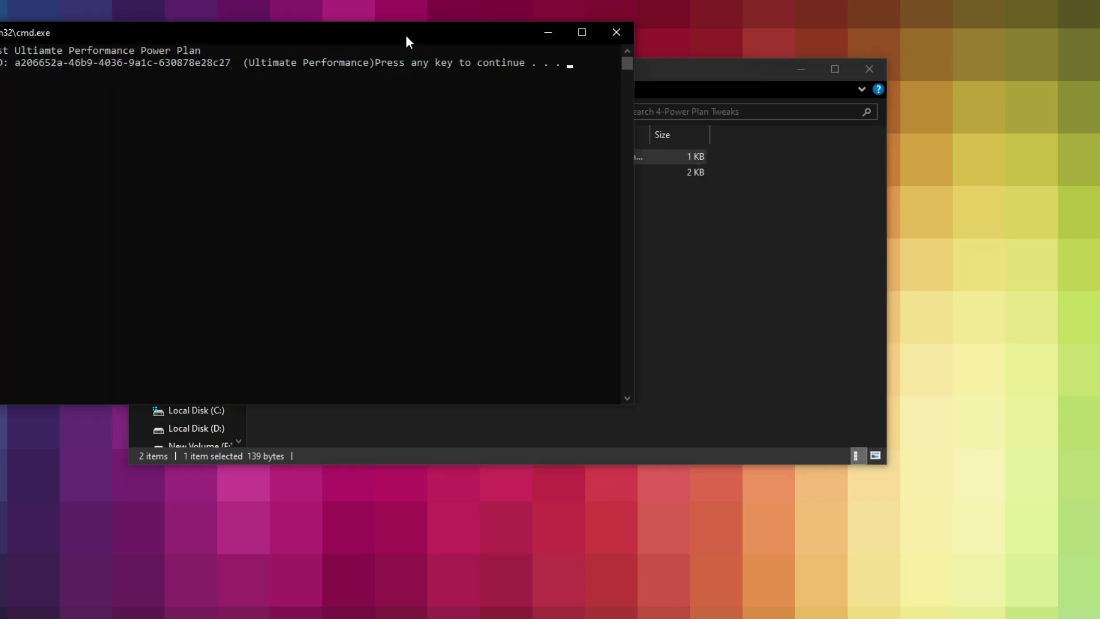
# - Bring the console window fully into view, highlight the Ultimate Performance plan name and finish the script
pyautogui.moveTo(406, 35); pyautogui.dragTo(602, 55)
pyautogui.moveTo(431, 80); pyautogui.dragTo(568, 79)
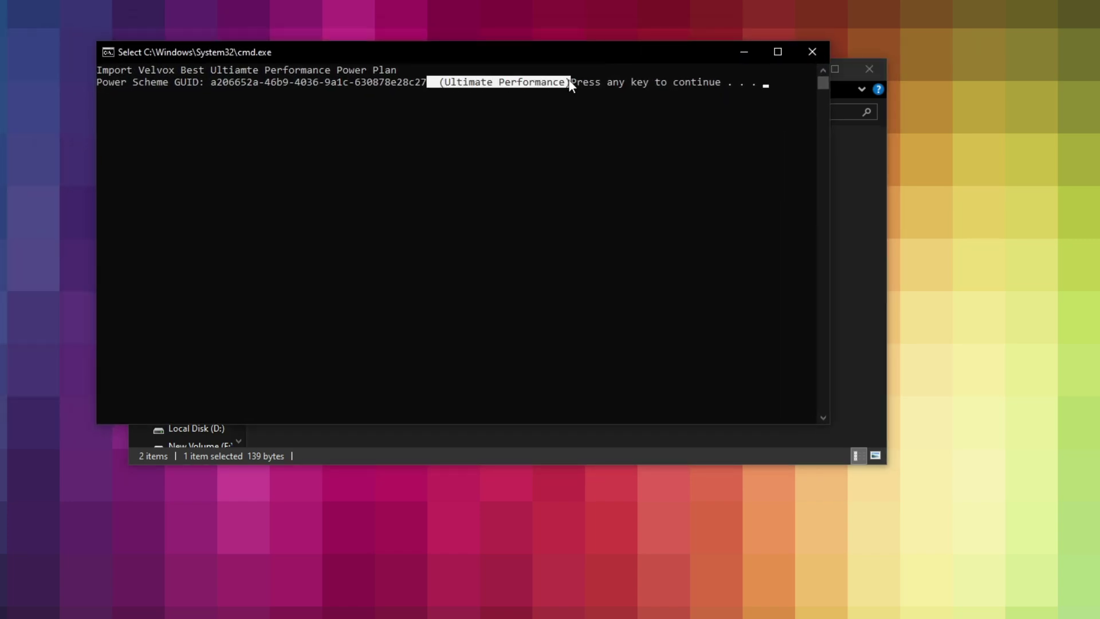
pyautogui.click(570, 91)
pyautogui.press('Return')
# - Open the Power Plans shortcut, check which power plan is selected and close Power Options
pyautogui.click(311, 171)
pyautogui.rightClick(310, 172)
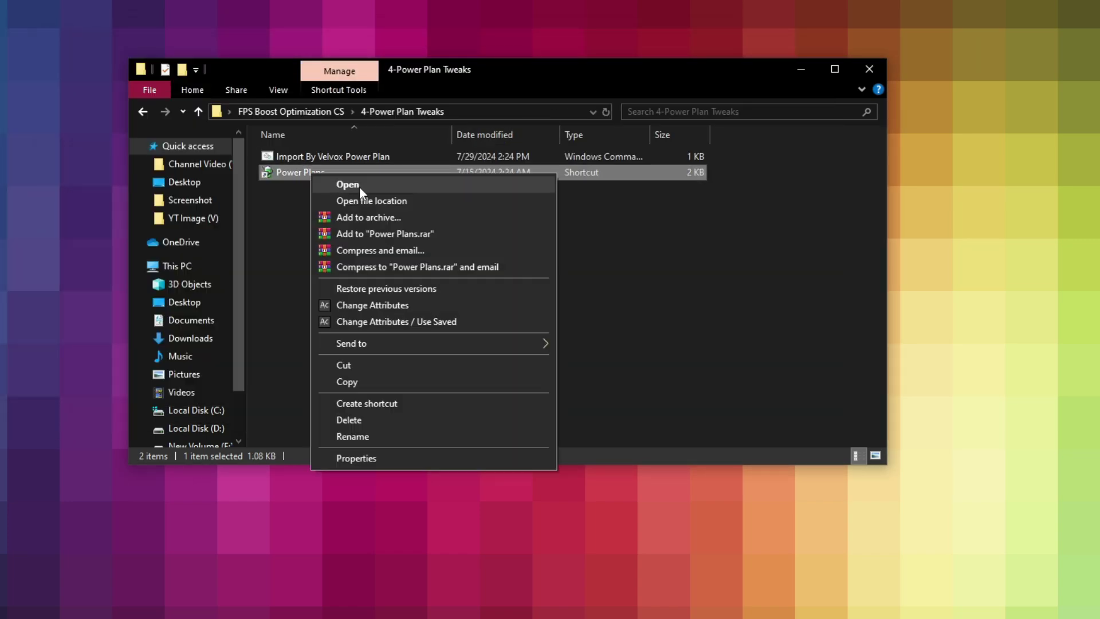
pyautogui.click(360, 186)
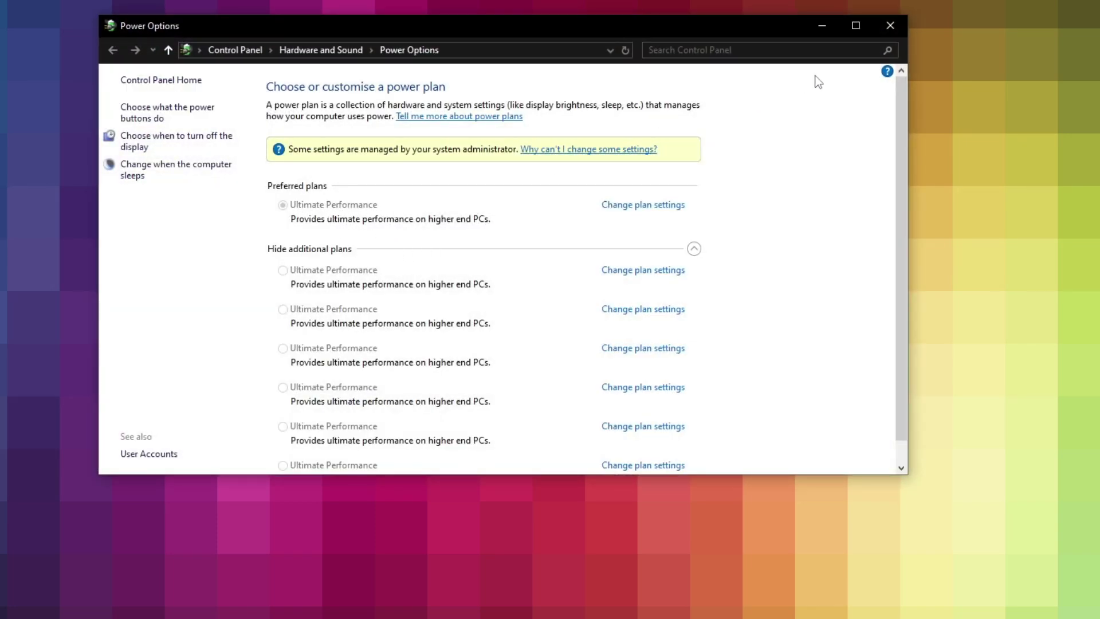
pyautogui.click(900, 33)
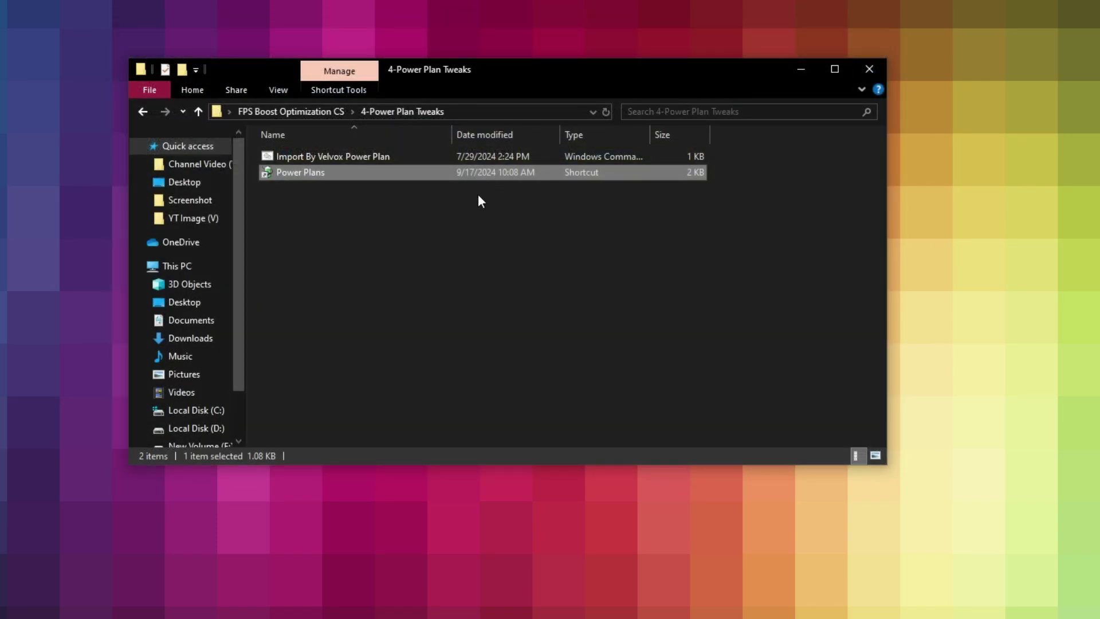
# - Go back to the FPS Boost Optimization CS folder and open its 5- Programs folder
pyautogui.click(267, 114)
pyautogui.click(301, 202)
pyautogui.rightClick(300, 201)
pyautogui.click(343, 216)
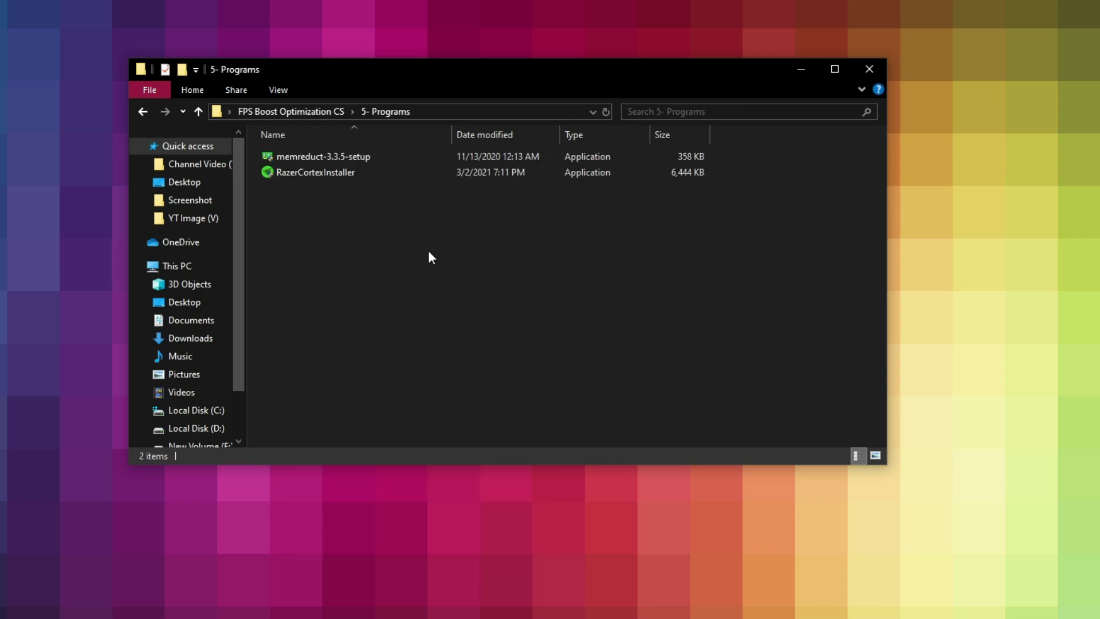
# - Run memreduct-3.3.5-setup as administrator, approve the permission request and accept the Mem Reduct license agreement
pyautogui.moveTo(436, 235); pyautogui.dragTo(308, 167)
pyautogui.click(306, 159)
pyautogui.rightClick(306, 159)
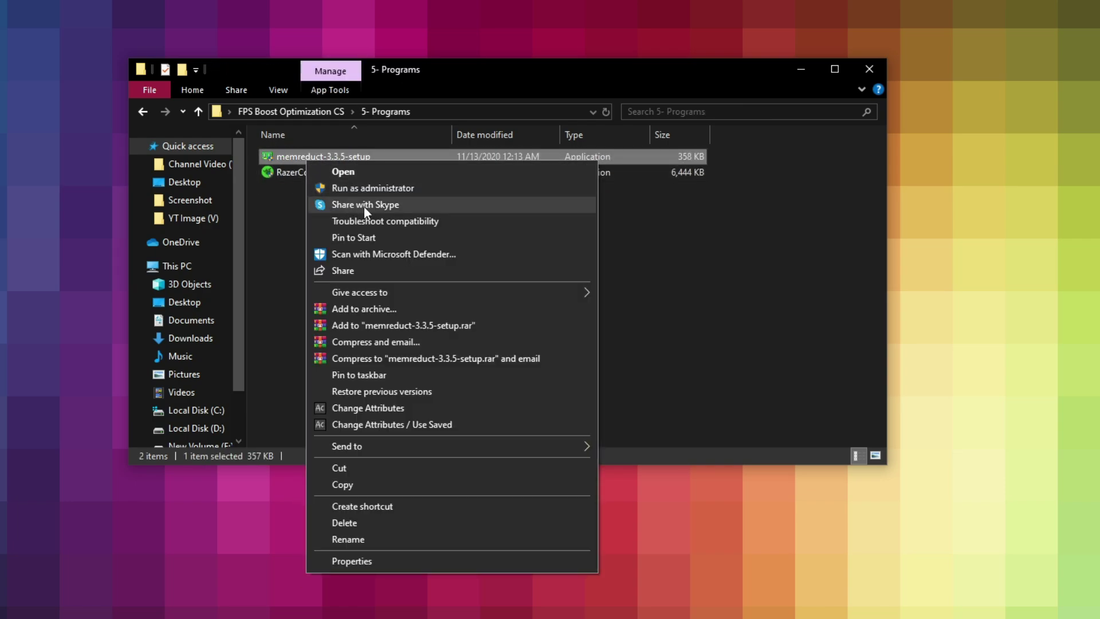
pyautogui.click(369, 189)
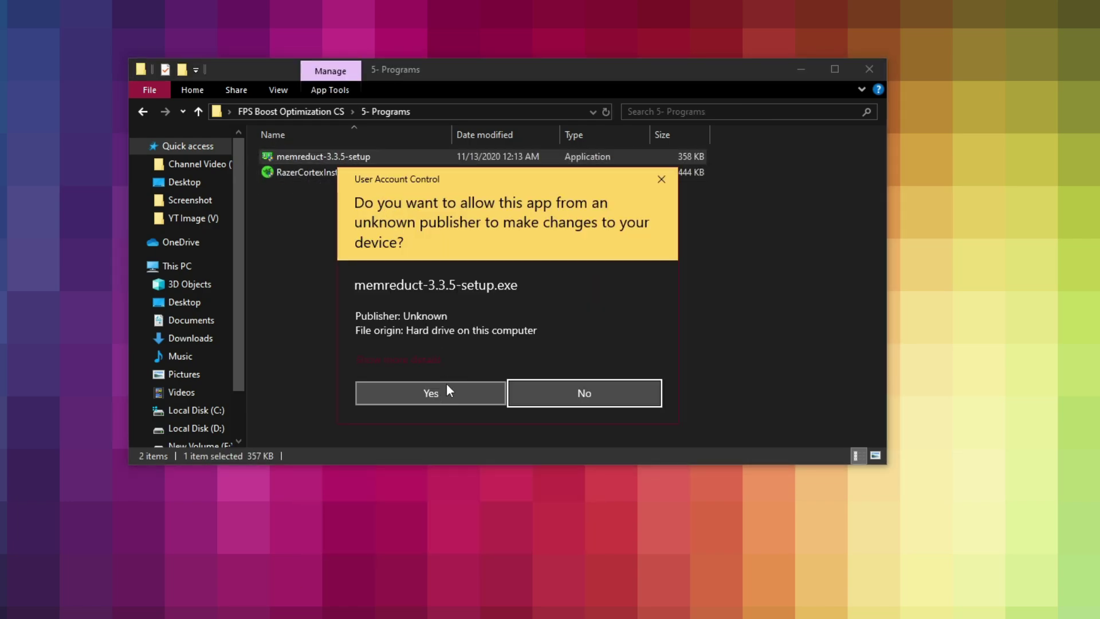
pyautogui.click(447, 386)
pyautogui.click(606, 459)
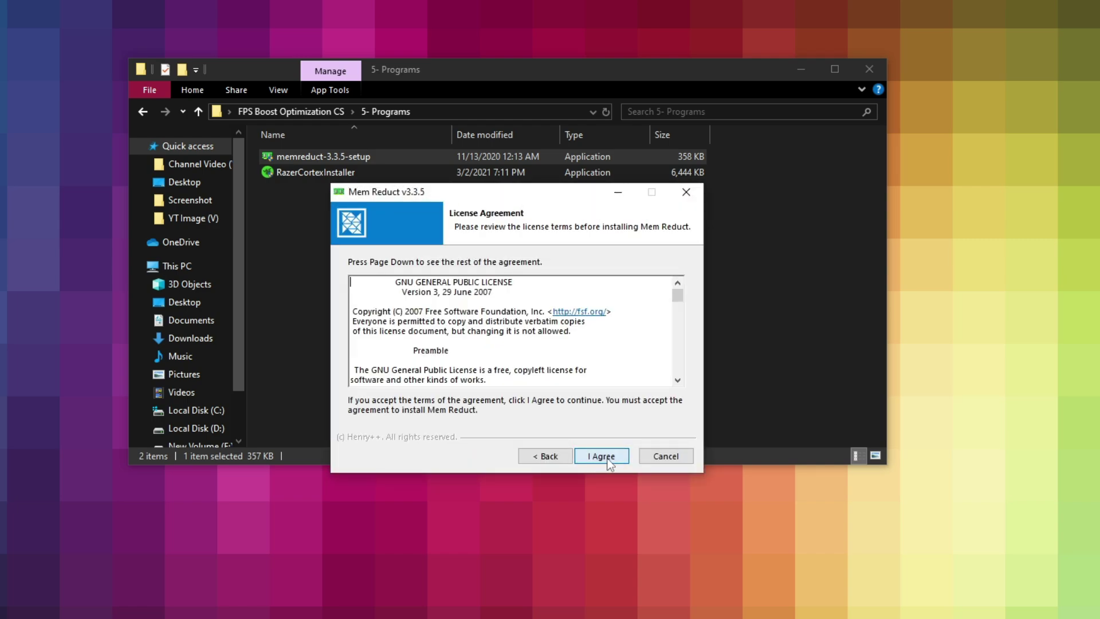
pyautogui.click(607, 459)
# - Choose Local Disk (D:) as the install location, making the destination folder D:\Mem Reduct
pyautogui.click(645, 367)
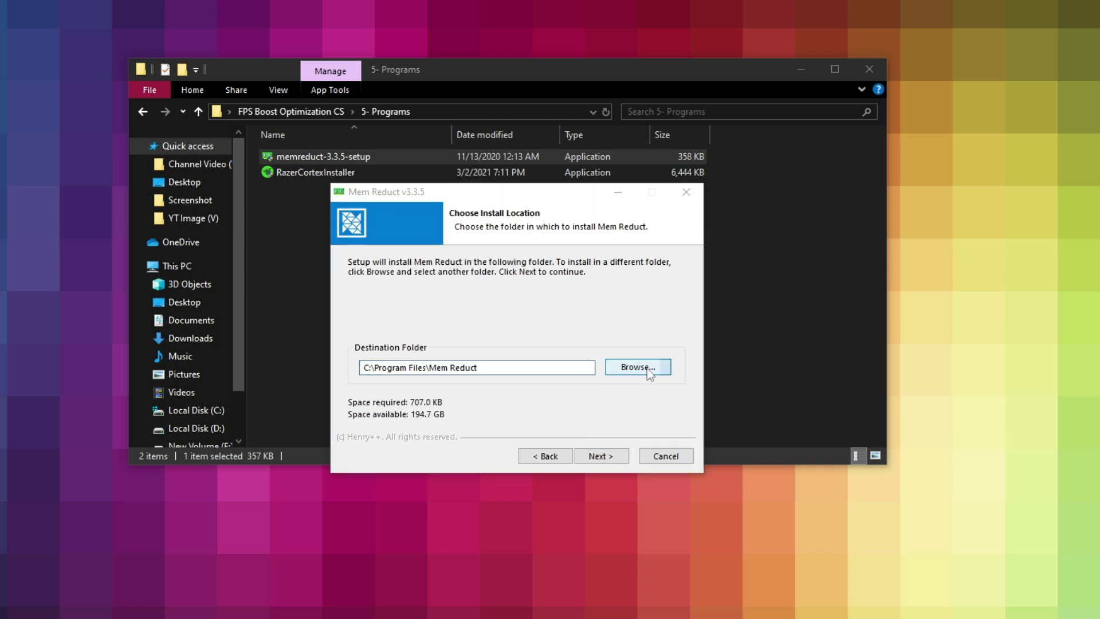
pyautogui.scroll(-15, 547, 354)
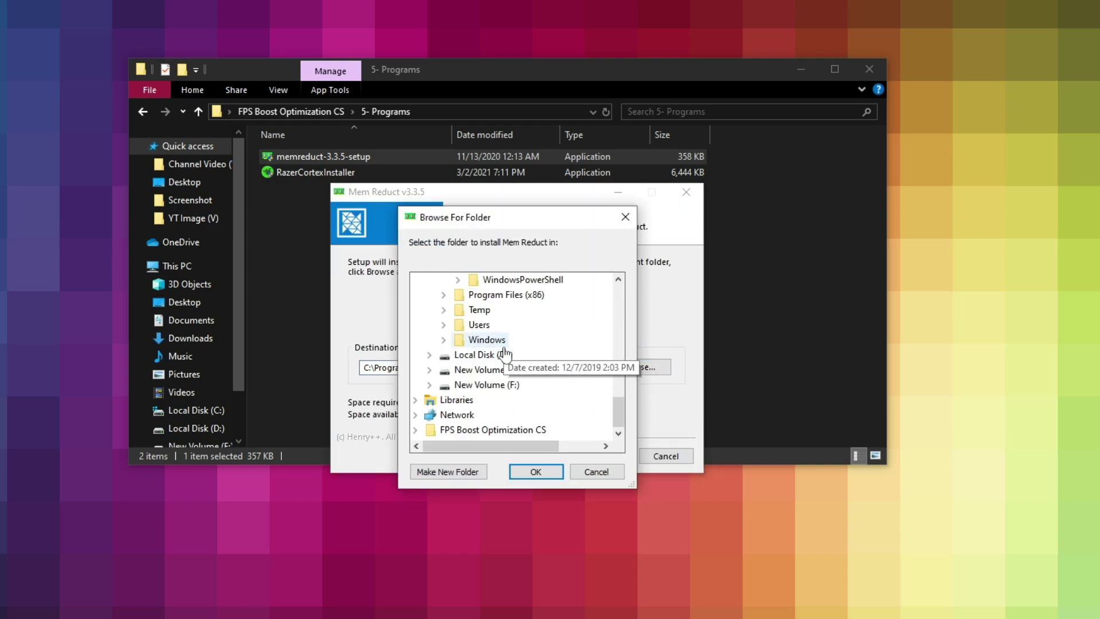
pyautogui.doubleClick(482, 356)
pyautogui.click(536, 471)
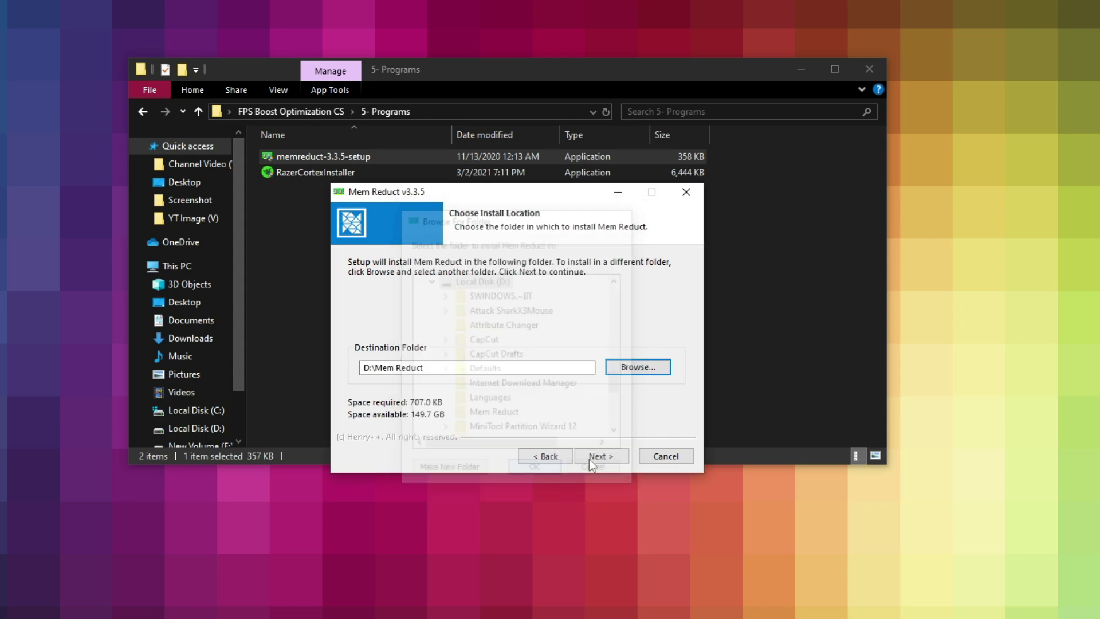
# - Install Mem Reduct to the chosen destination folder, finish the setup and launch the program
pyautogui.click(602, 456)
pyautogui.click(607, 458)
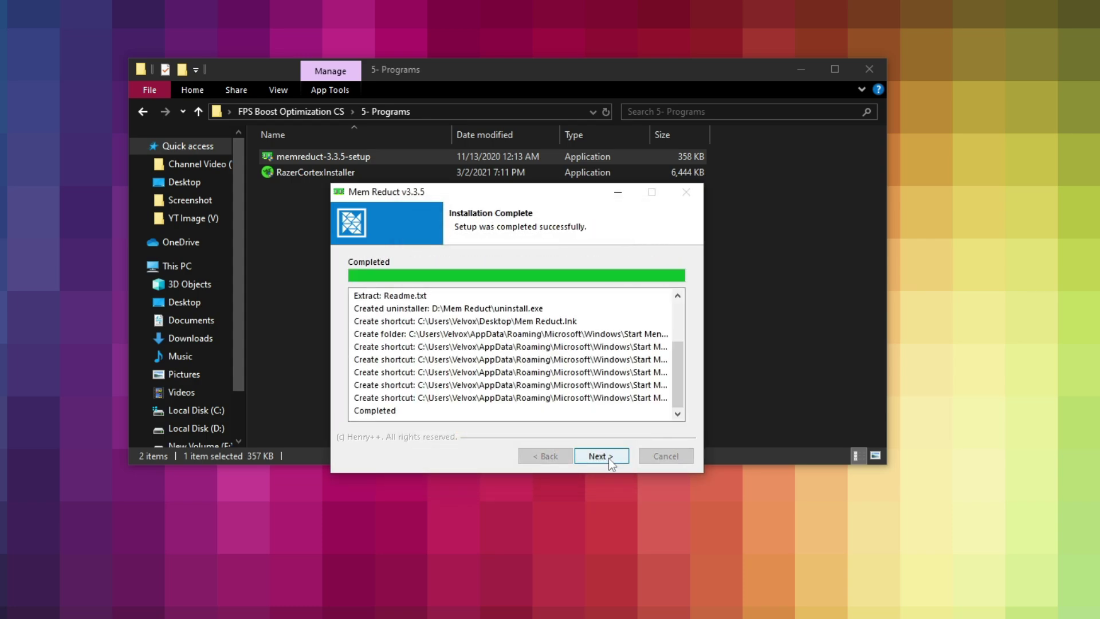
pyautogui.click(609, 459)
pyautogui.click(602, 456)
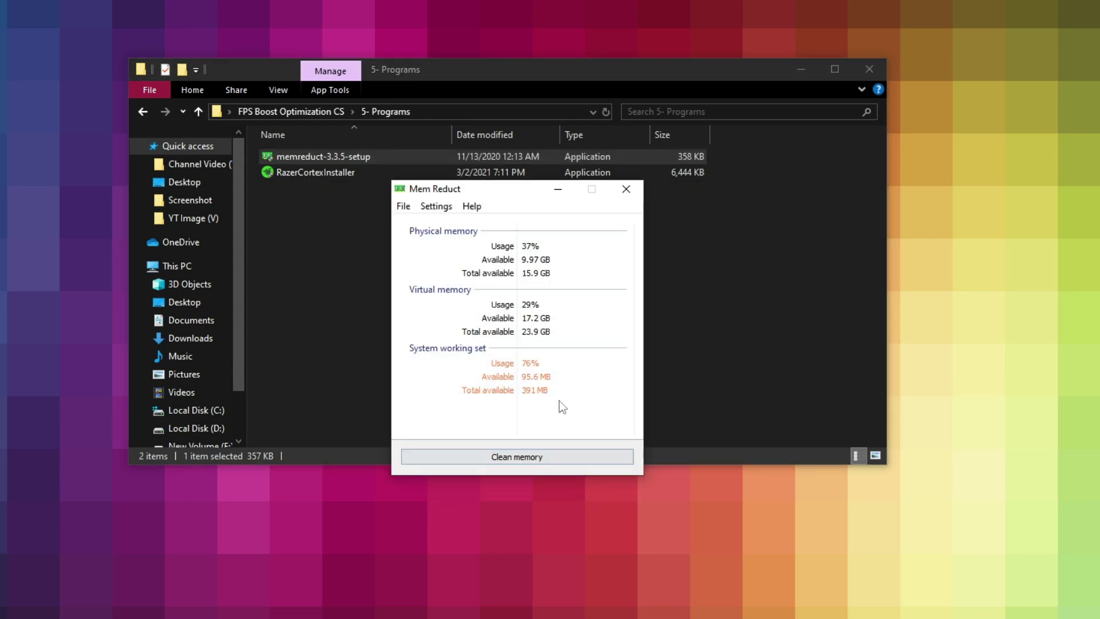
# - Clean the memory with Mem Reduct, confirm the cleanup and close the program
pyautogui.click(538, 457)
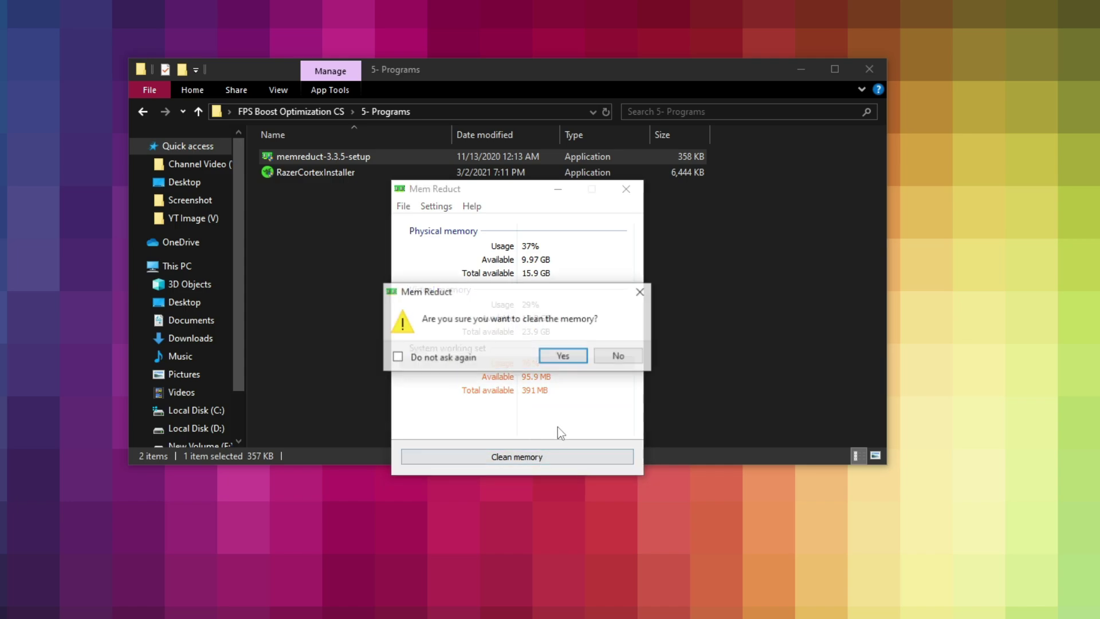
pyautogui.click(562, 357)
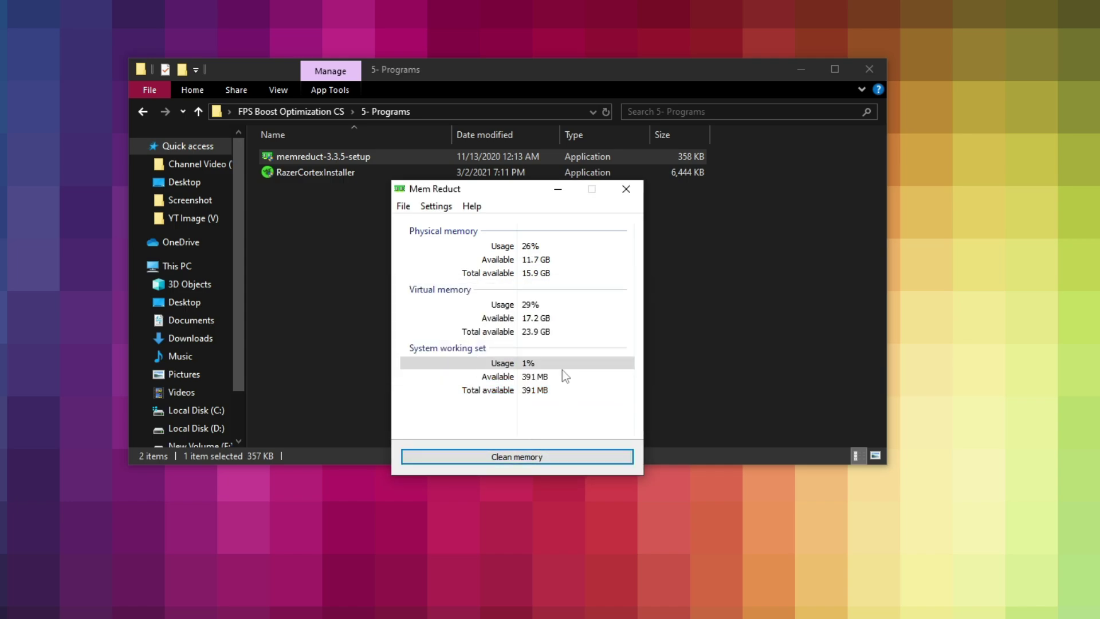
pyautogui.click(634, 195)
# - Run RazerCortexInstaller as administrator and boost the system with Razer Cortex's Game Booster
pyautogui.click(298, 172)
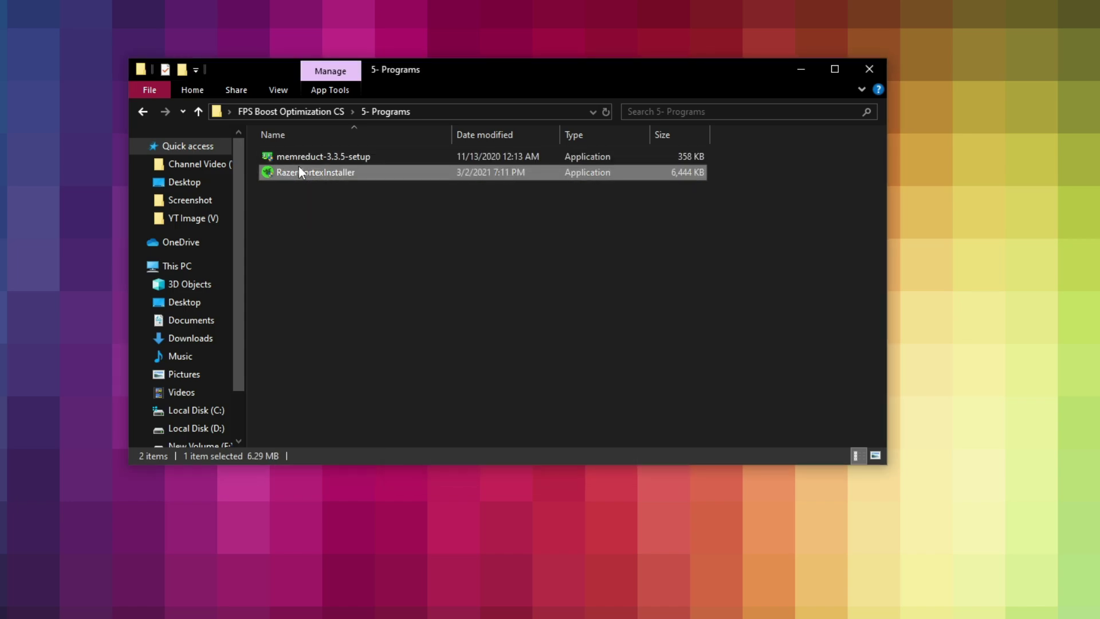
pyautogui.rightClick(298, 172)
pyautogui.click(369, 196)
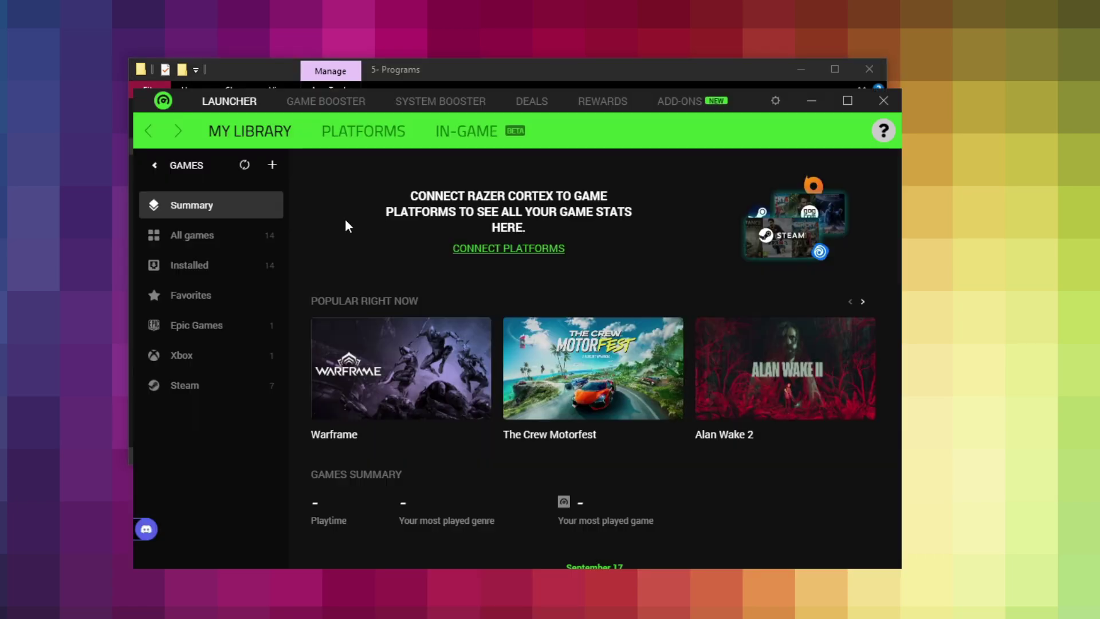
pyautogui.click(324, 108)
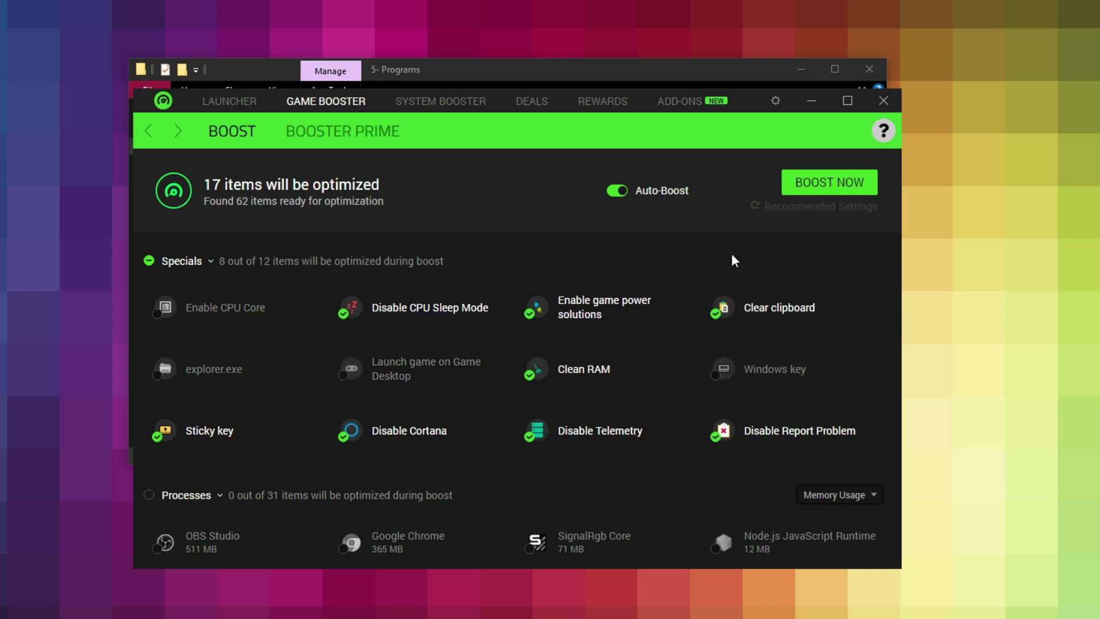
pyautogui.click(841, 181)
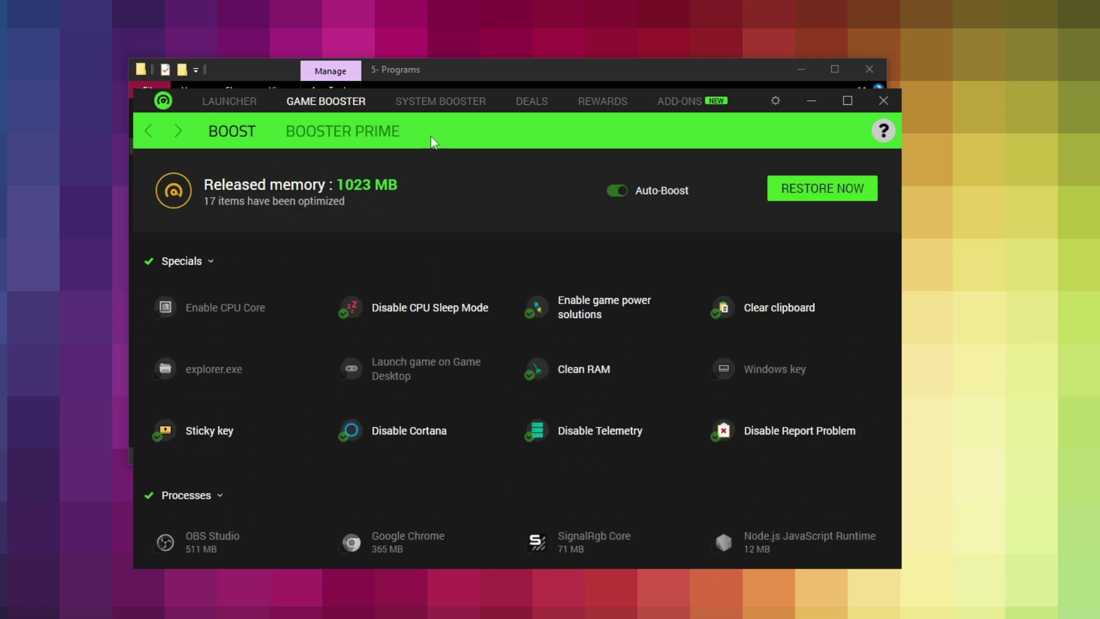
# - Scan the PC with Razer Cortex's System Clean, clean the selected junk files and close Razer Cortex
pyautogui.click(436, 103)
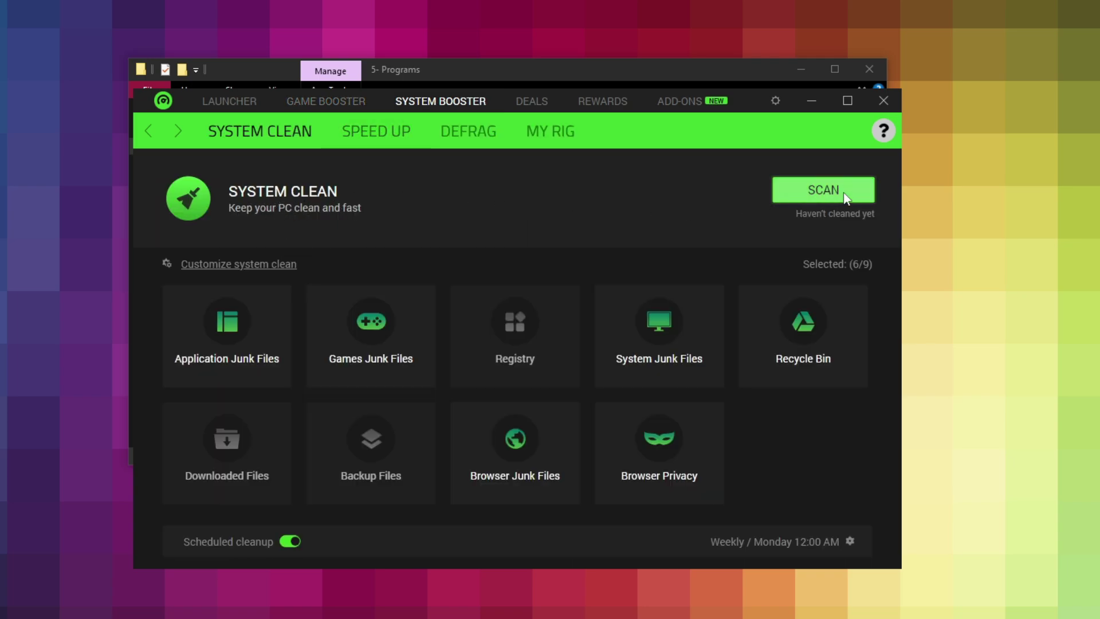
pyautogui.click(825, 190)
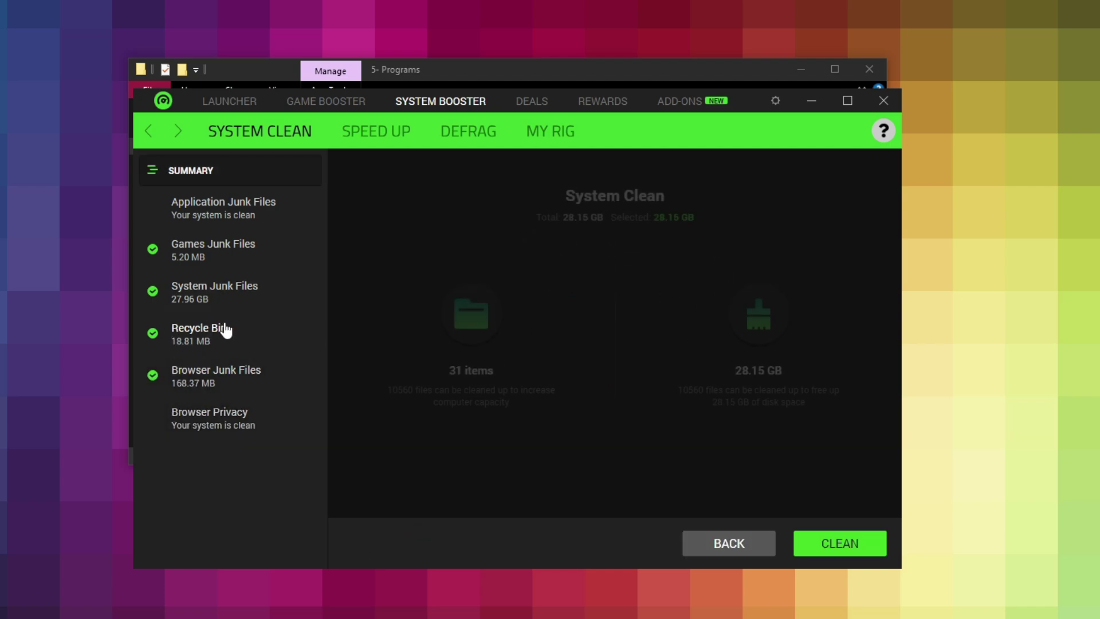
pyautogui.click(834, 538)
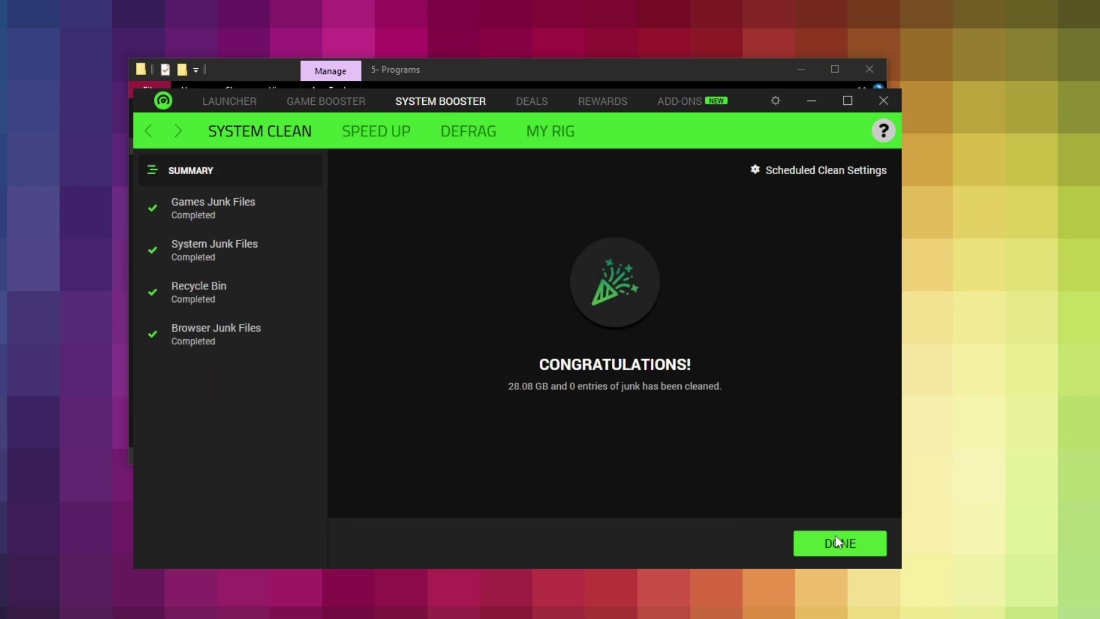
pyautogui.click(837, 541)
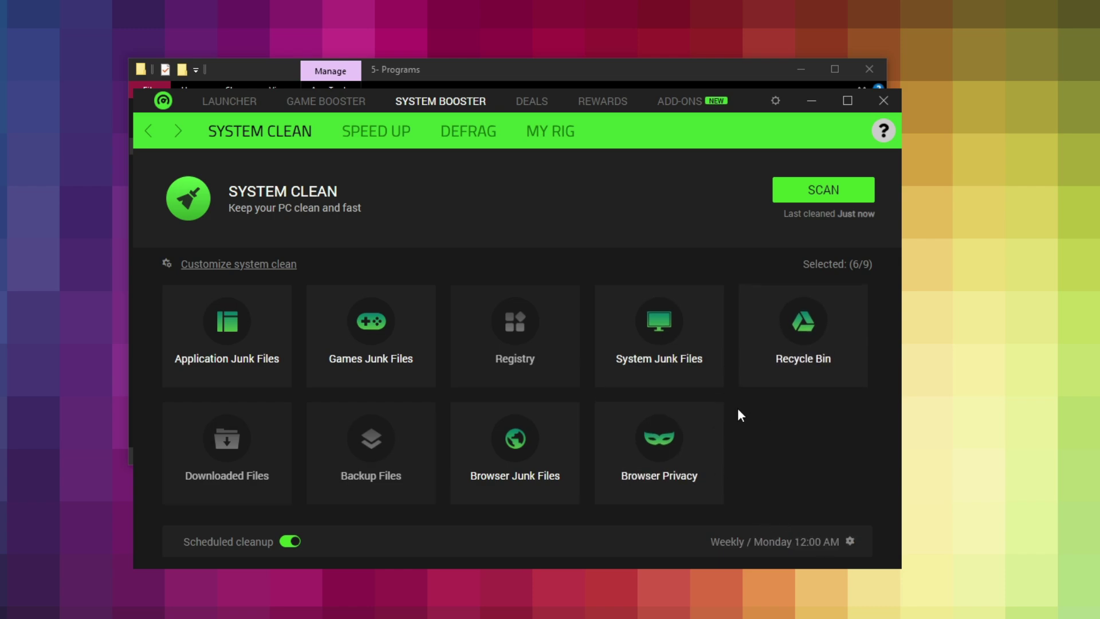
pyautogui.click(883, 102)
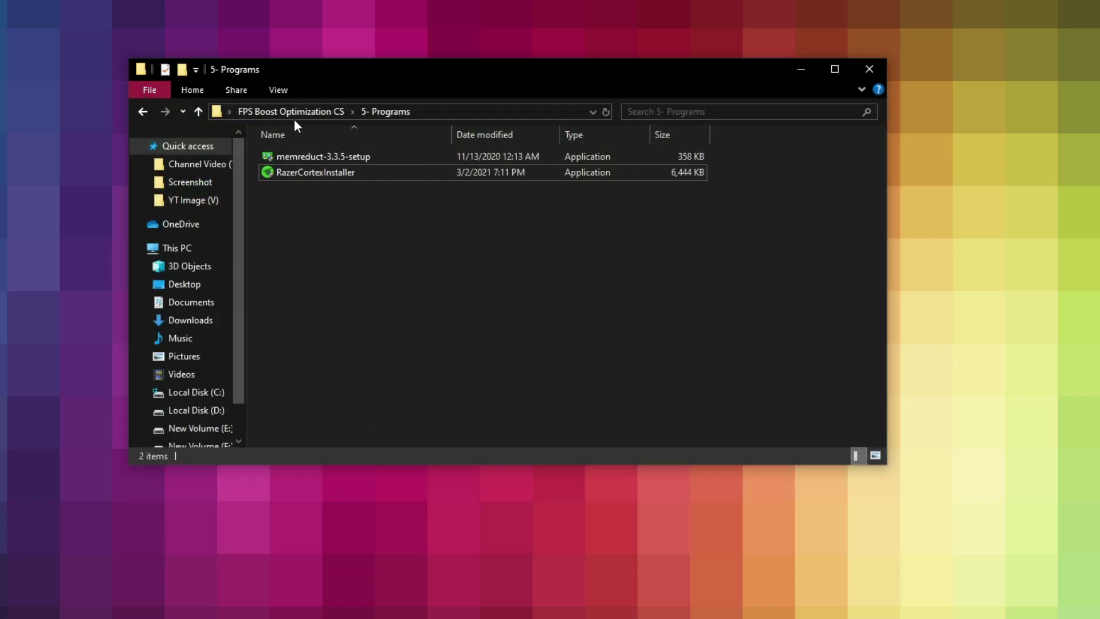
# - Go back to the FPS Boost Optimization CS folder and open its 6 - Internet Optimization Tweaks folder
pyautogui.click(270, 113)
pyautogui.click(336, 219)
pyautogui.rightClick(411, 228)
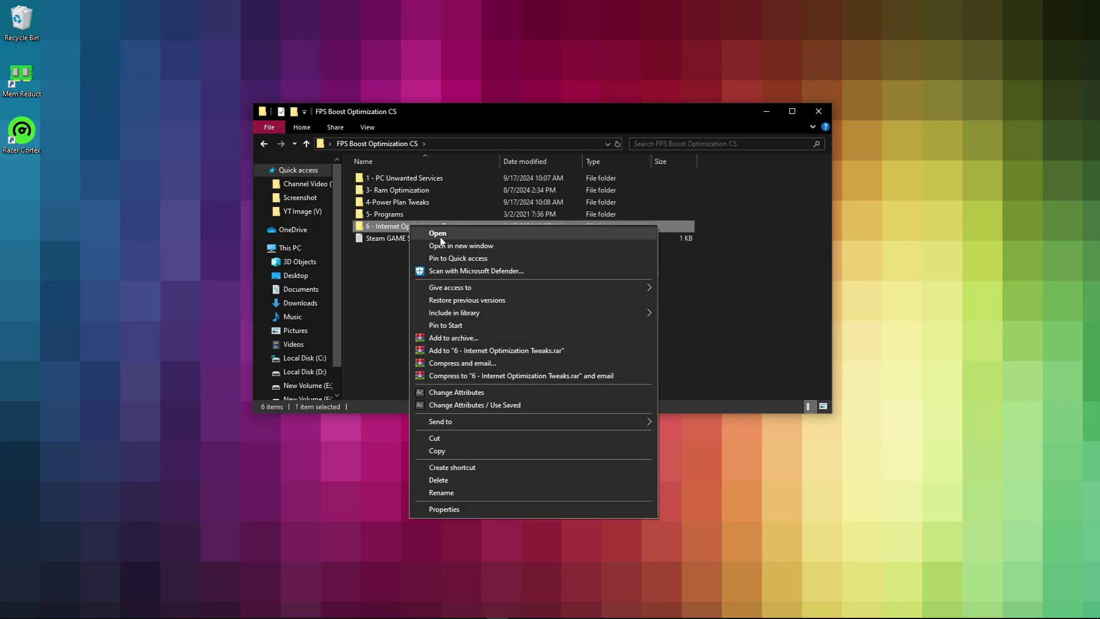
pyautogui.click(436, 231)
pyautogui.moveTo(517, 239); pyautogui.dragTo(428, 198)
pyautogui.click(431, 229)
# - Run Clear DNS - Improve Ping as administrator, allow it past SmartScreen and the permission request, and dismiss its command window
pyautogui.click(417, 181)
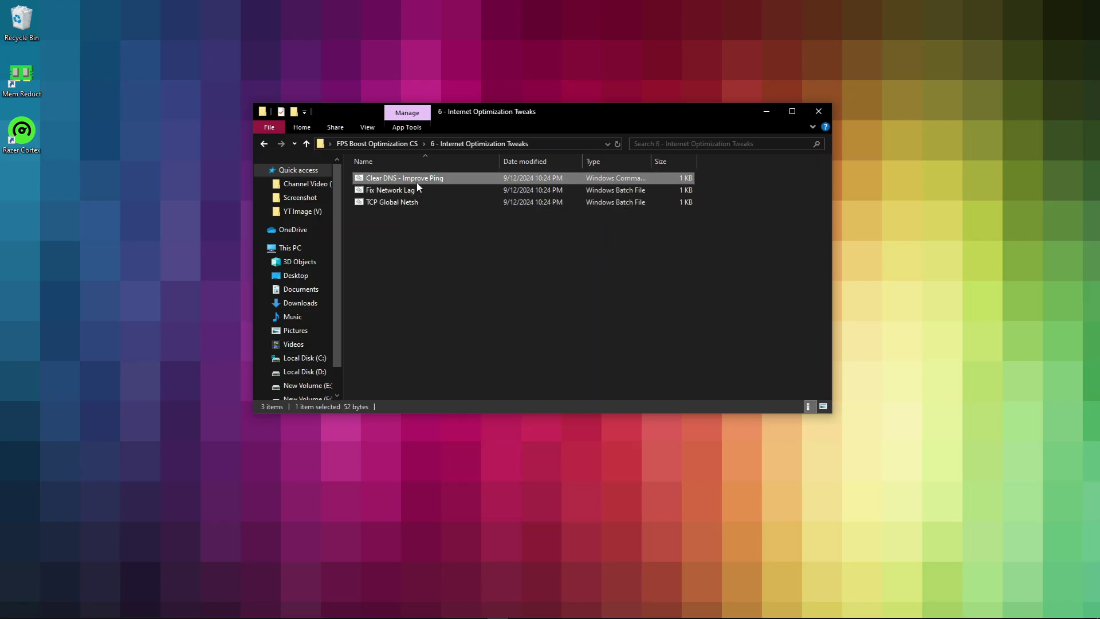
pyautogui.rightClick(417, 181)
pyautogui.click(465, 229)
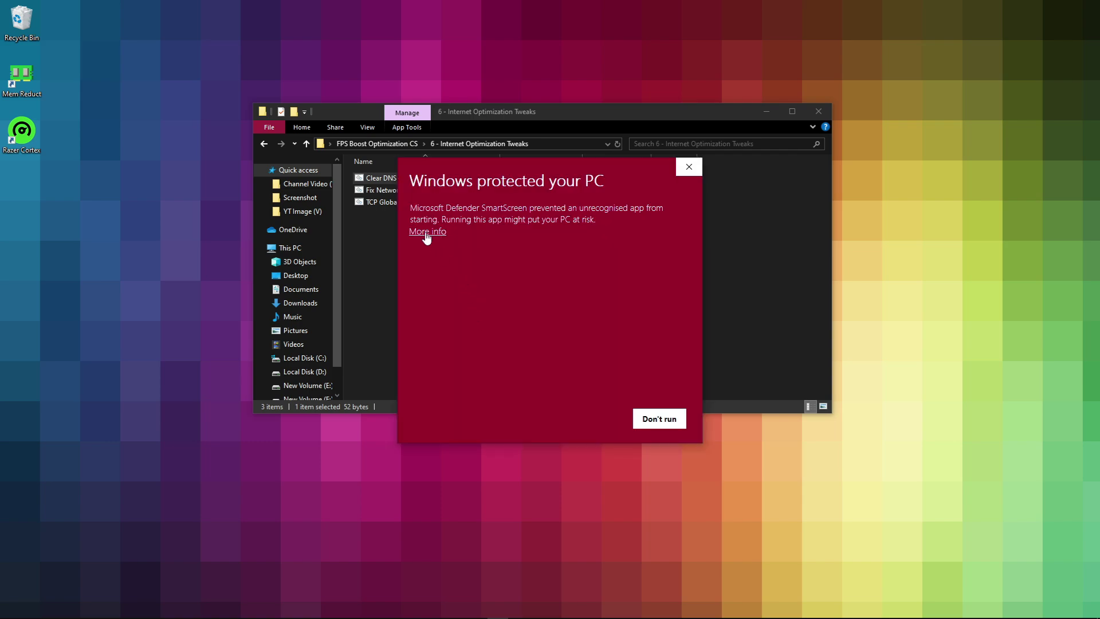
pyautogui.click(427, 232)
pyautogui.click(579, 418)
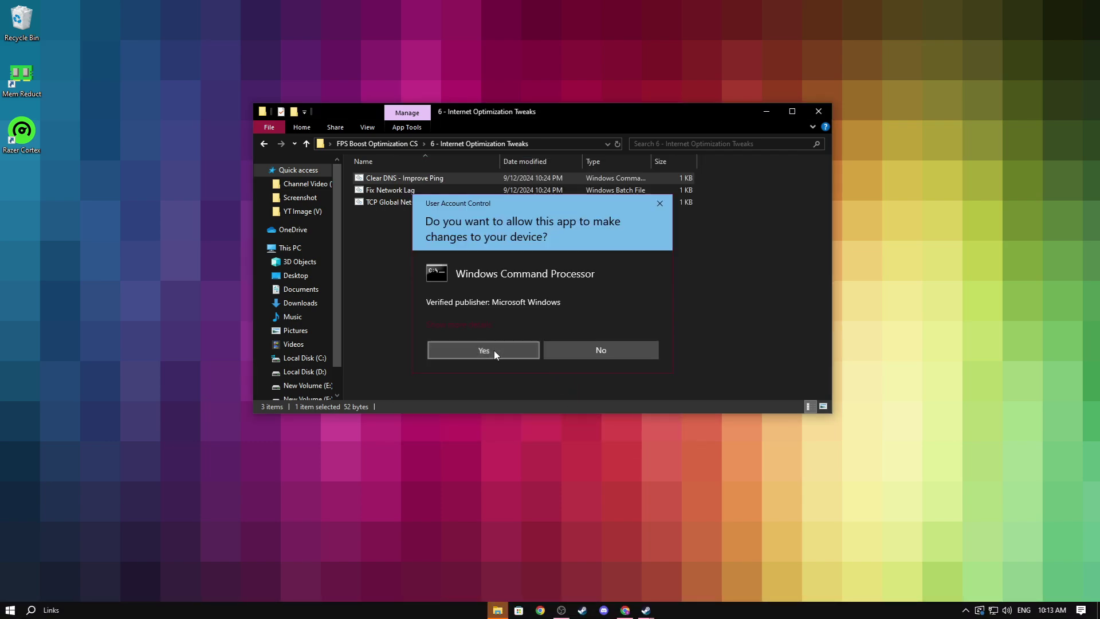
pyautogui.click(494, 350)
pyautogui.moveTo(382, 26); pyautogui.dragTo(614, 119)
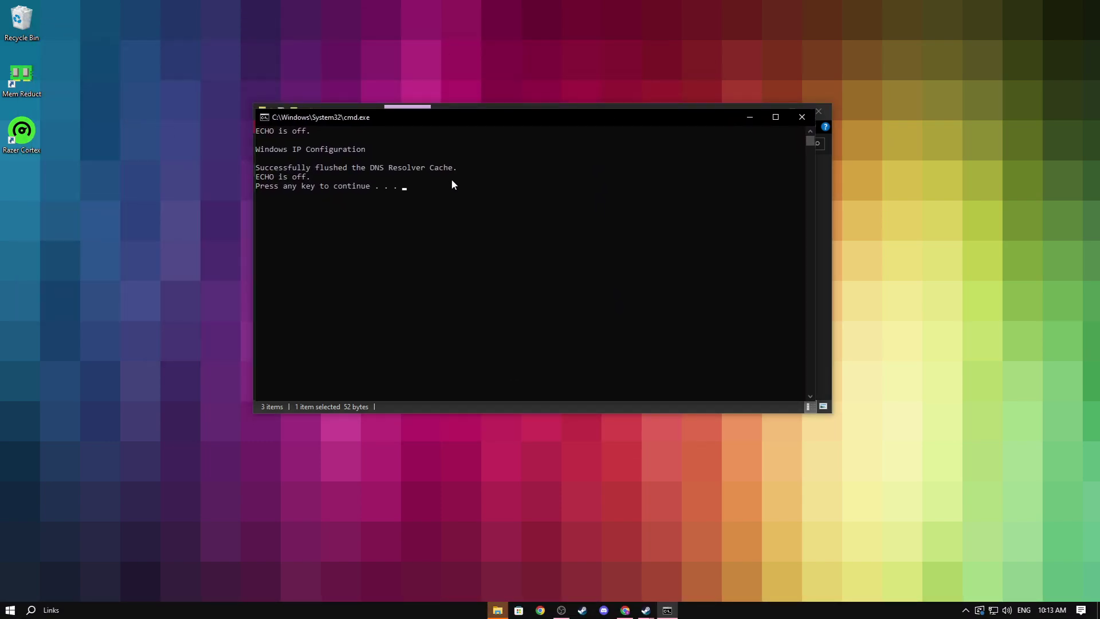
pyautogui.moveTo(416, 186); pyautogui.dragTo(239, 185)
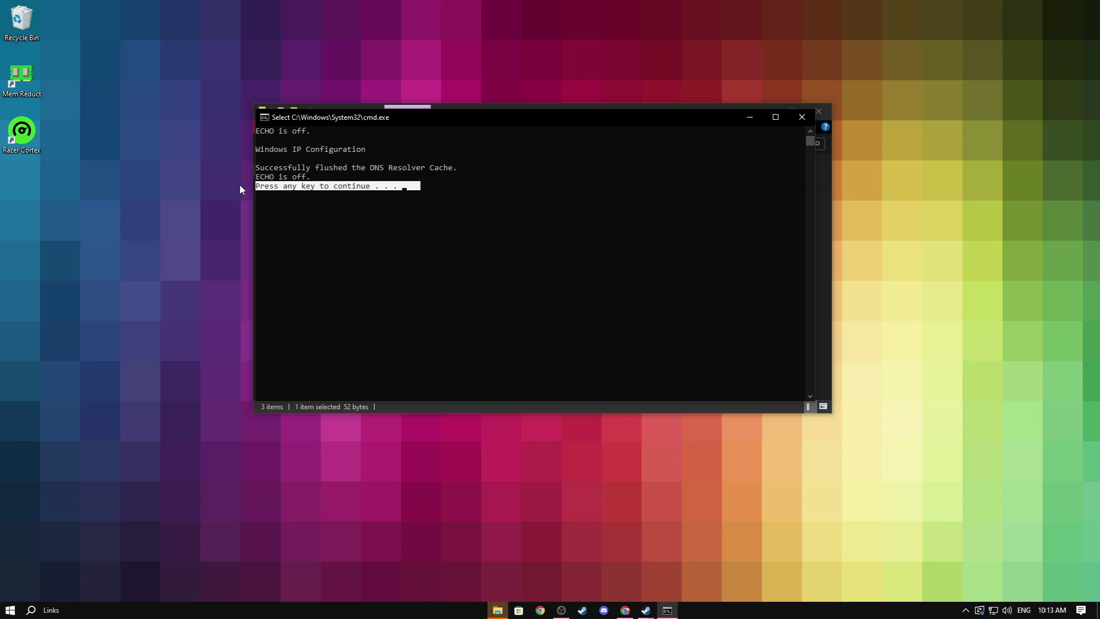
pyautogui.press('Return')
pyautogui.press('Return')
# - Run Fix Network Lag as administrator, allowing it past the SmartScreen warning and the permission request
pyautogui.click(376, 191)
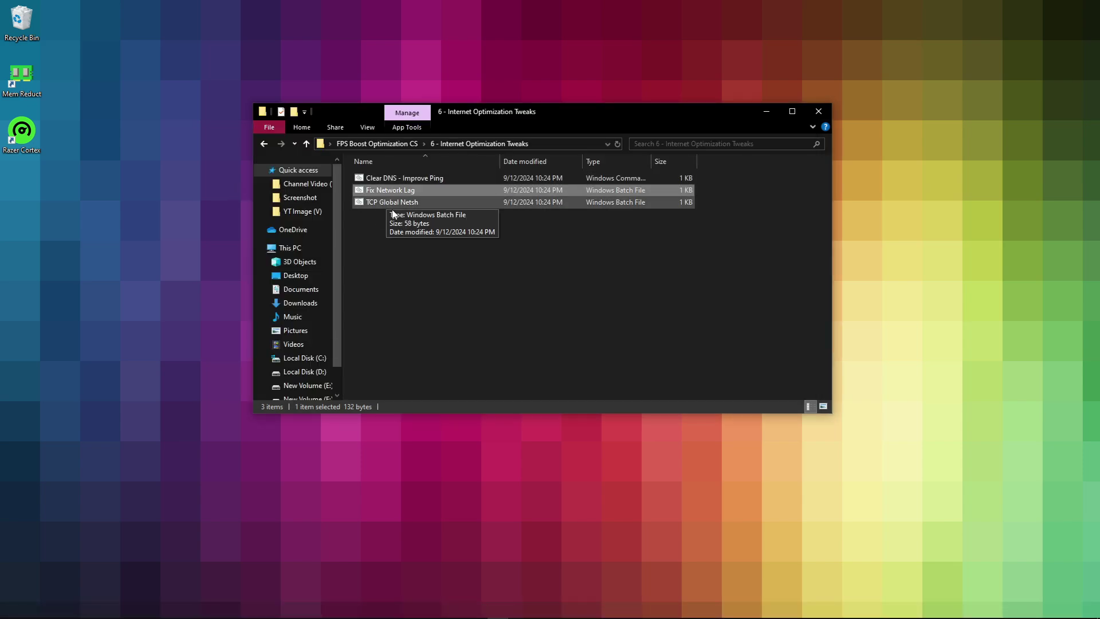
pyautogui.rightClick(382, 195)
pyautogui.click(404, 232)
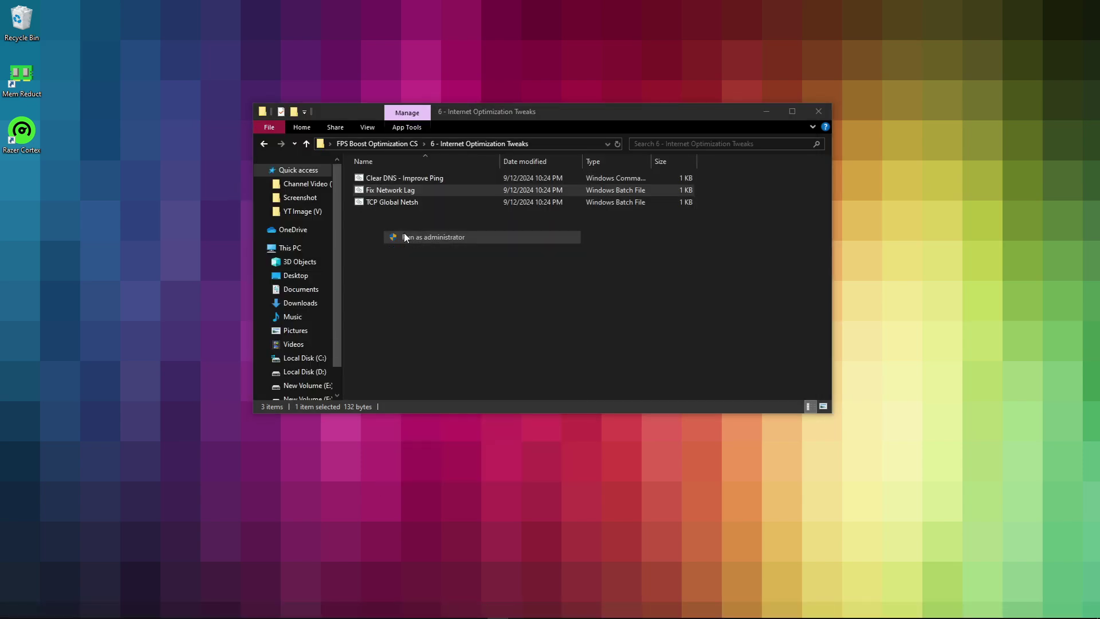
pyautogui.click(428, 232)
pyautogui.click(590, 418)
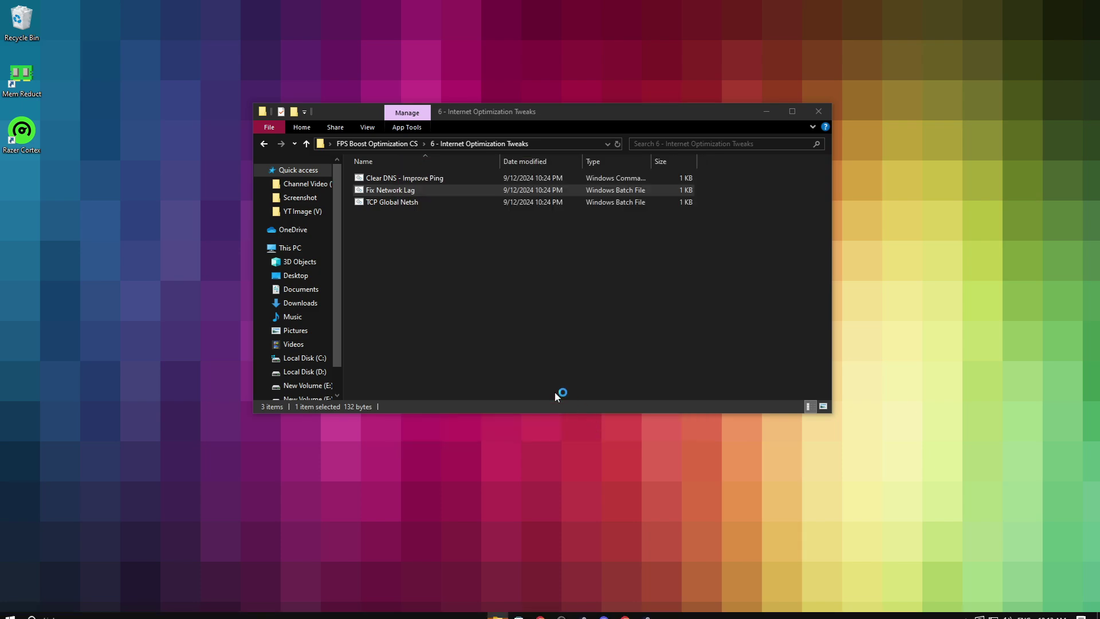
pyautogui.click(486, 351)
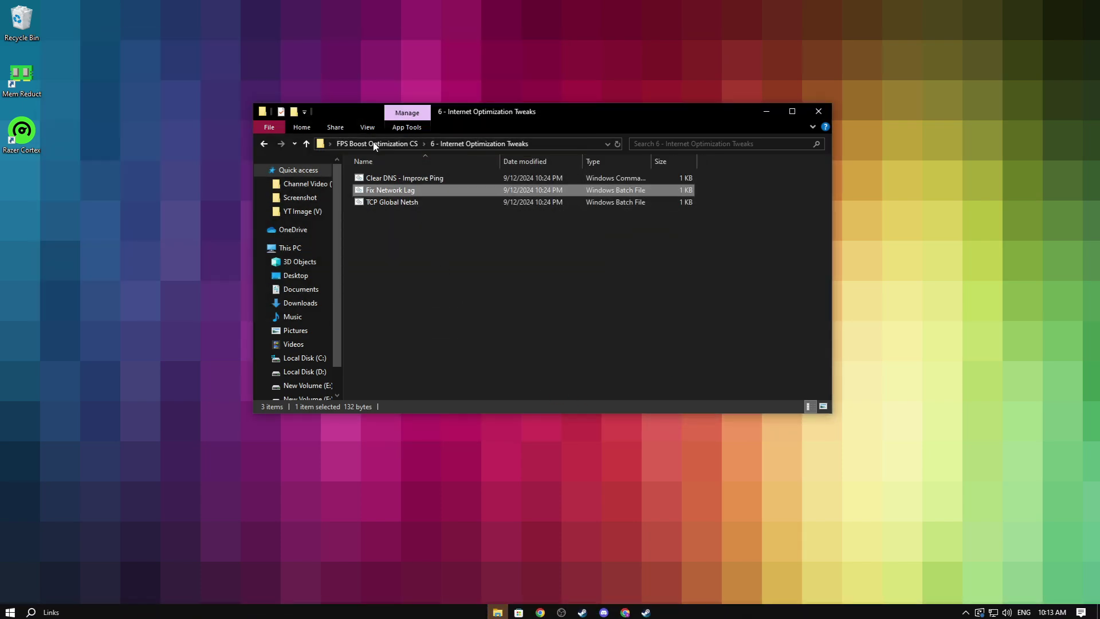
# - Run TCP Global Netsh as administrator, allow it past SmartScreen and the permission request, and dismiss its command window
pyautogui.click(391, 202)
pyautogui.rightClick(392, 203)
pyautogui.click(435, 241)
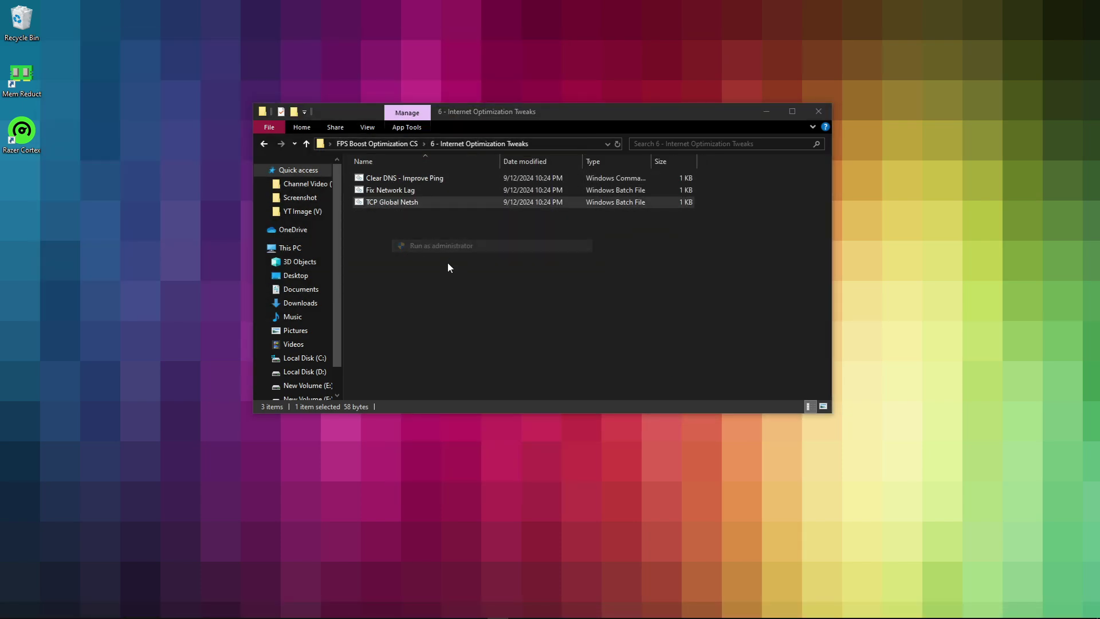
pyautogui.click(427, 231)
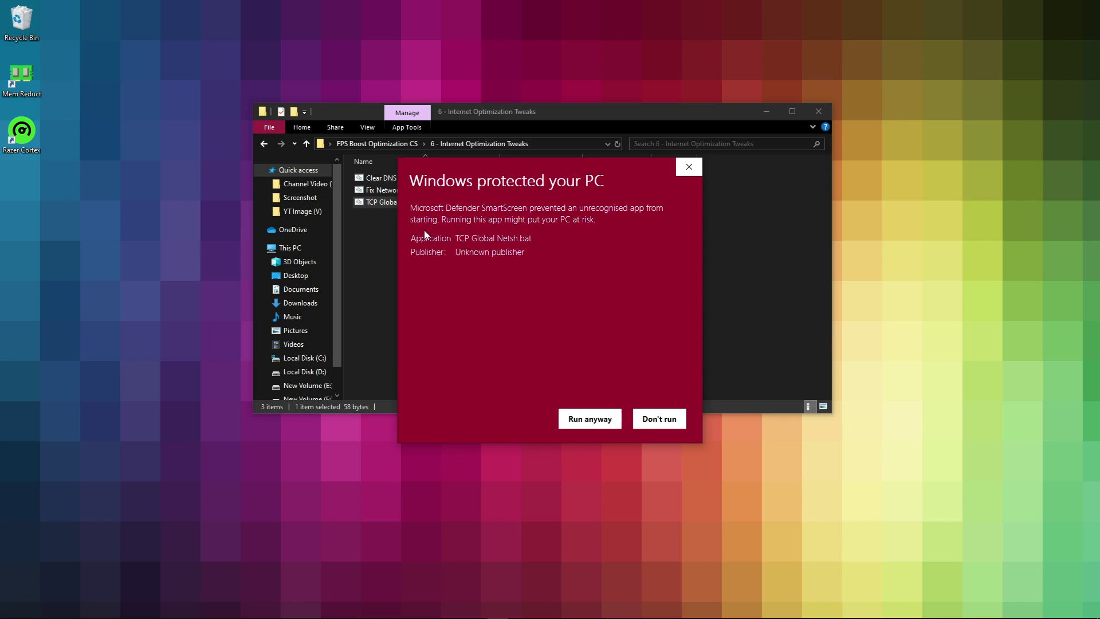
pyautogui.click(567, 417)
pyautogui.click(491, 351)
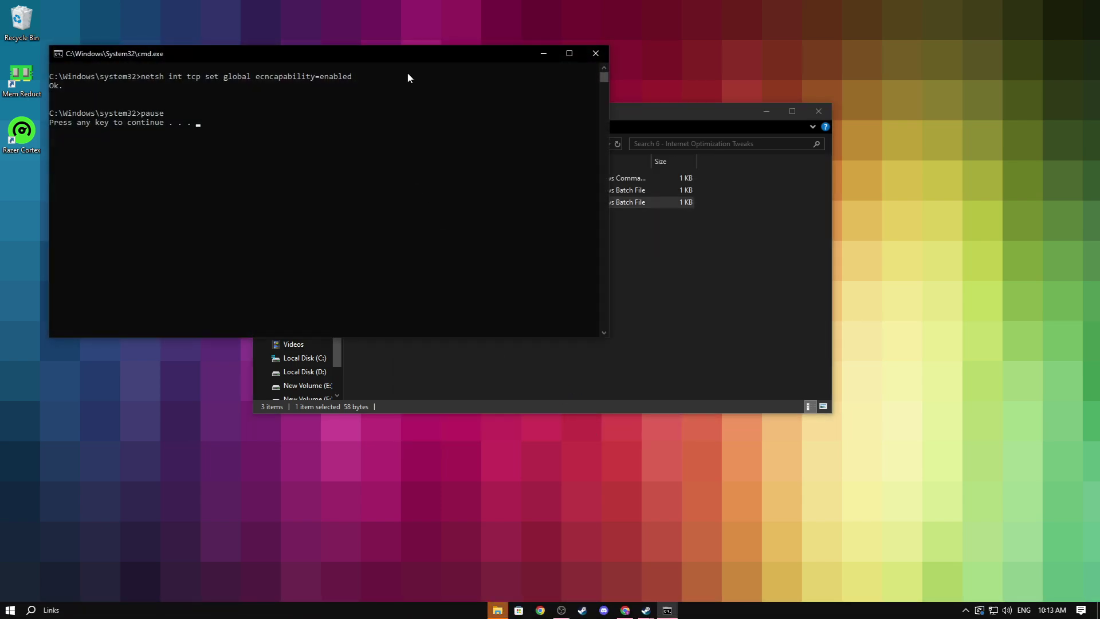
pyautogui.moveTo(422, 54); pyautogui.dragTo(683, 139)
pyautogui.moveTo(475, 198); pyautogui.dragTo(443, 213)
pyautogui.press('Return')
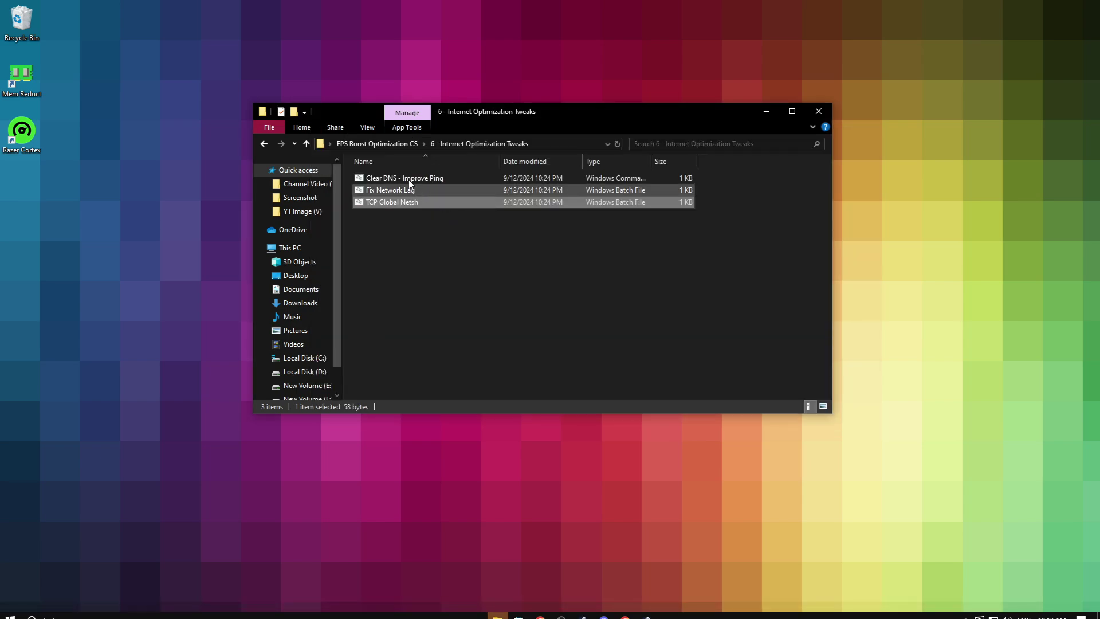
# - Open the Steam GAME Set Launch text file in the FPS Boost Optimization CS folder, copy the -high command and close the file
pyautogui.click(372, 146)
pyautogui.click(395, 238)
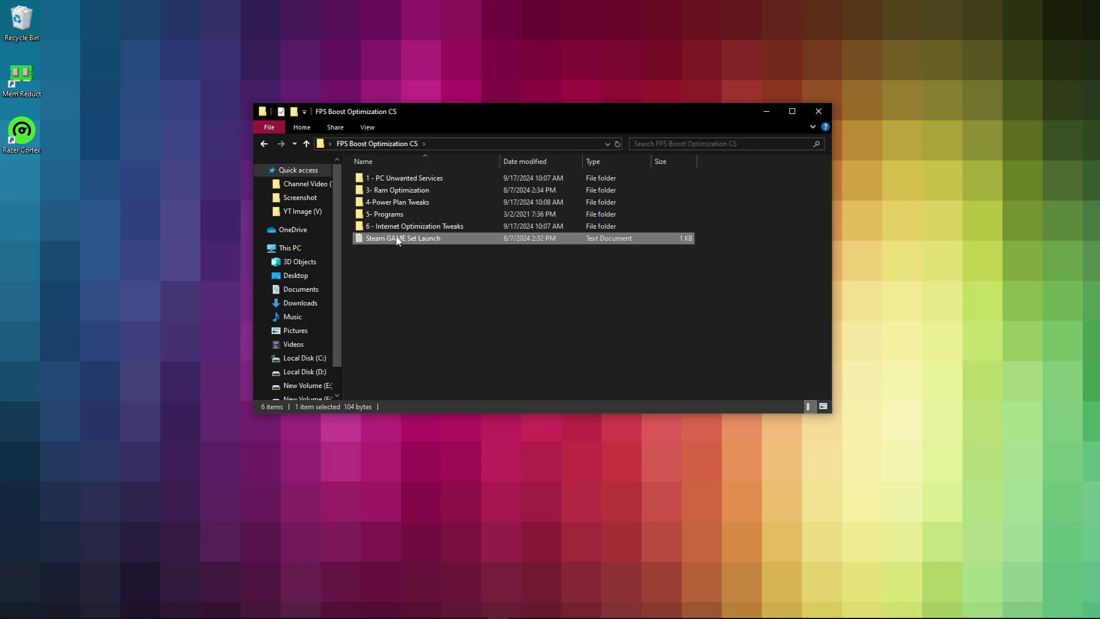
pyautogui.rightClick(396, 237)
pyautogui.click(424, 245)
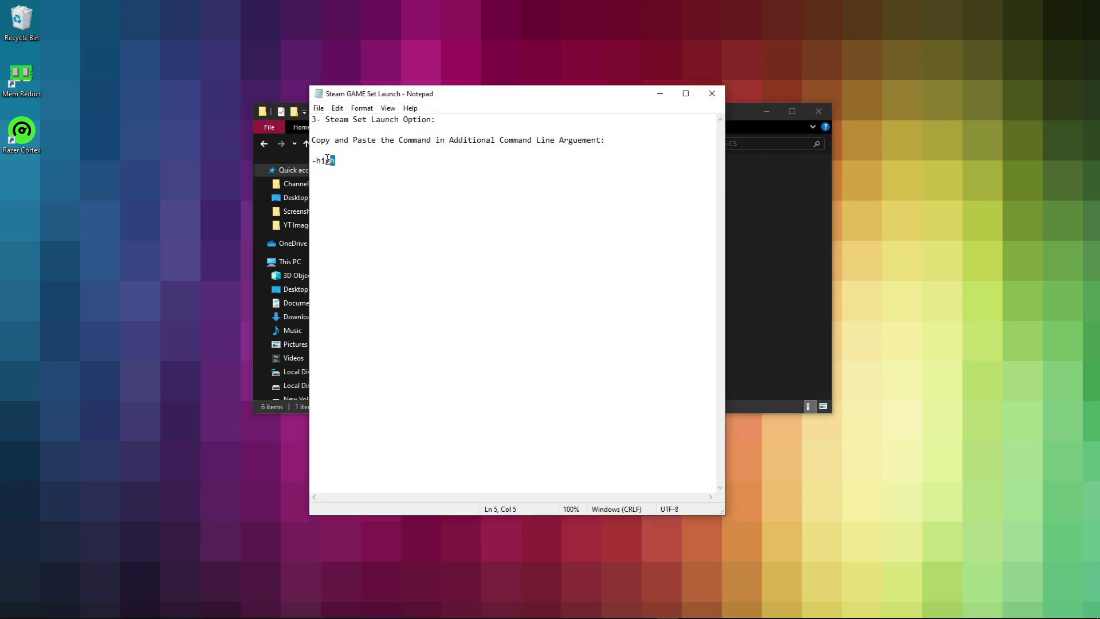
pyautogui.rightClick(329, 159)
pyautogui.click(433, 198)
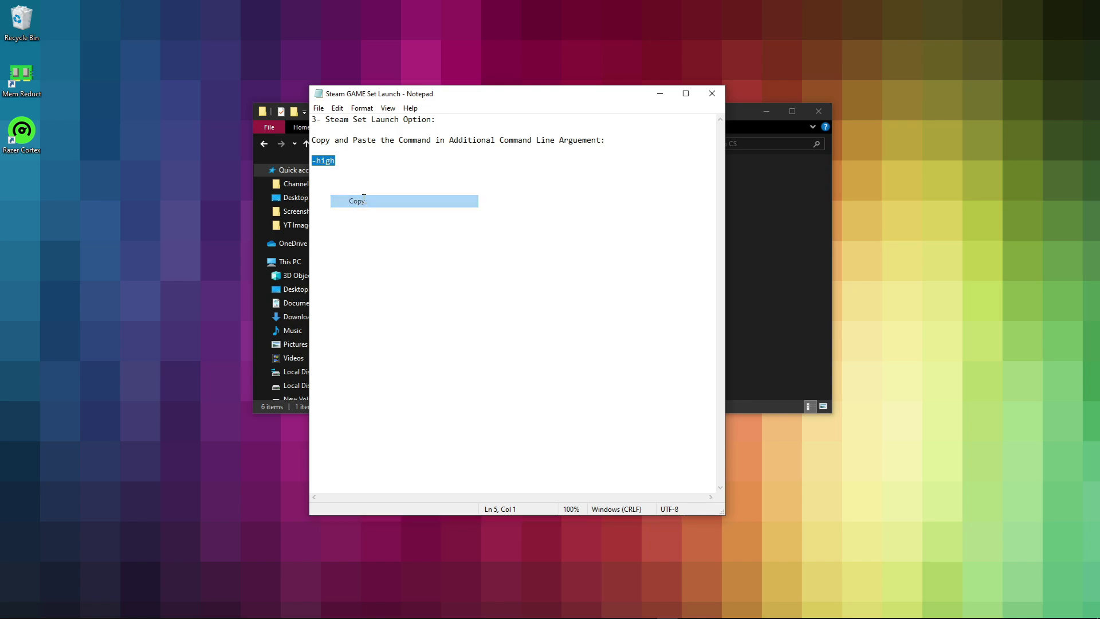
pyautogui.click(712, 94)
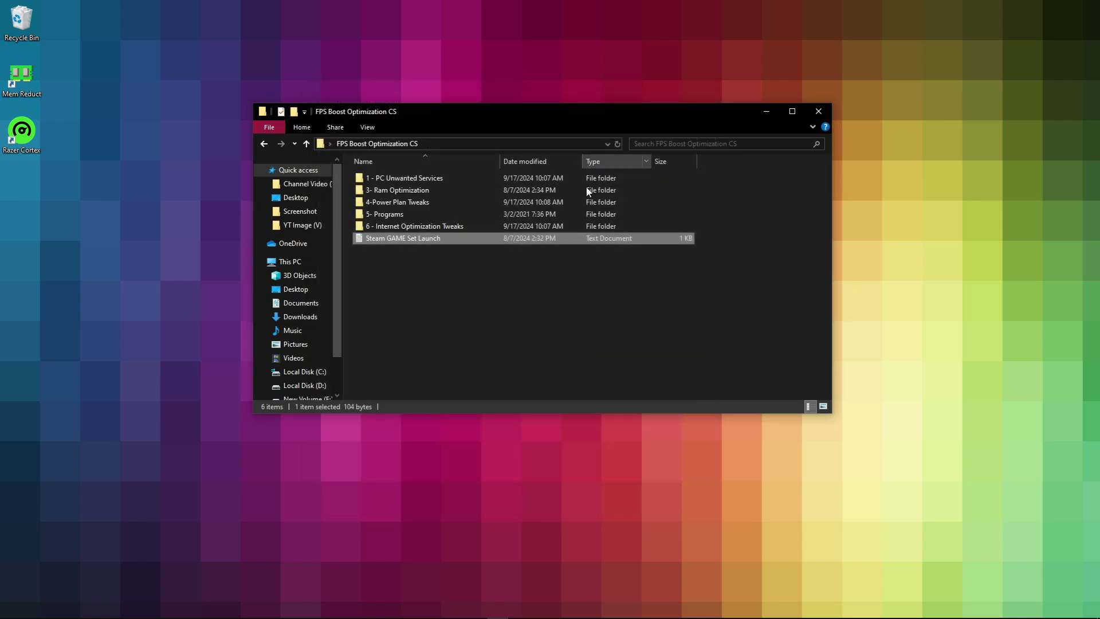
# - Switch to Steam and open the General properties of Counter-Strike 2 from the library
pyautogui.moveTo(774, 618)
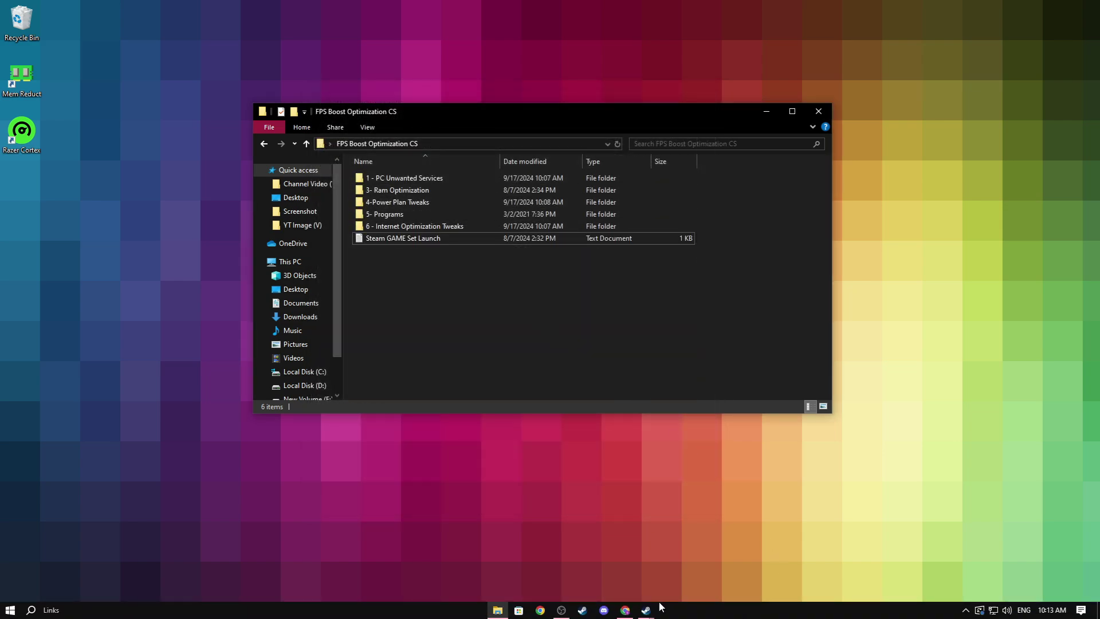
pyautogui.click(599, 556)
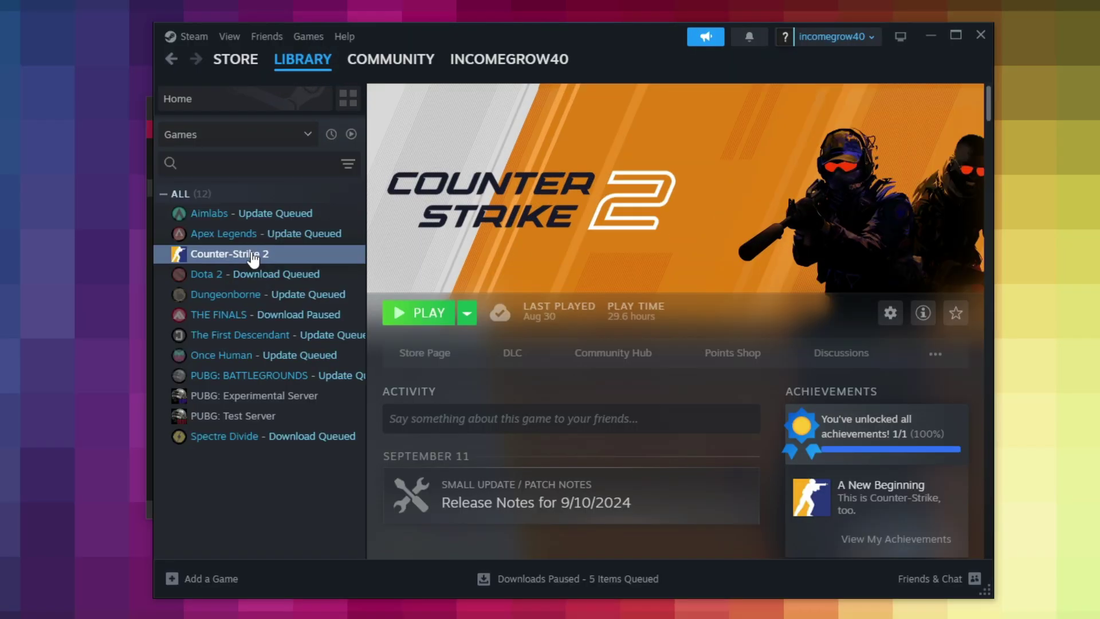
pyautogui.rightClick(330, 218)
pyautogui.click(368, 310)
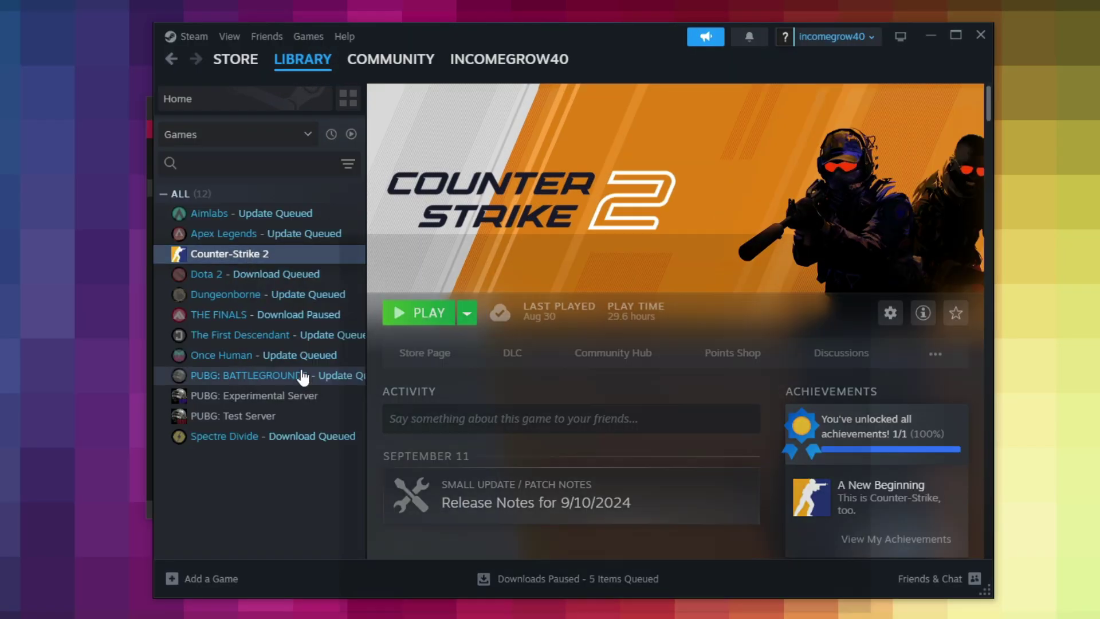
pyautogui.click(299, 197)
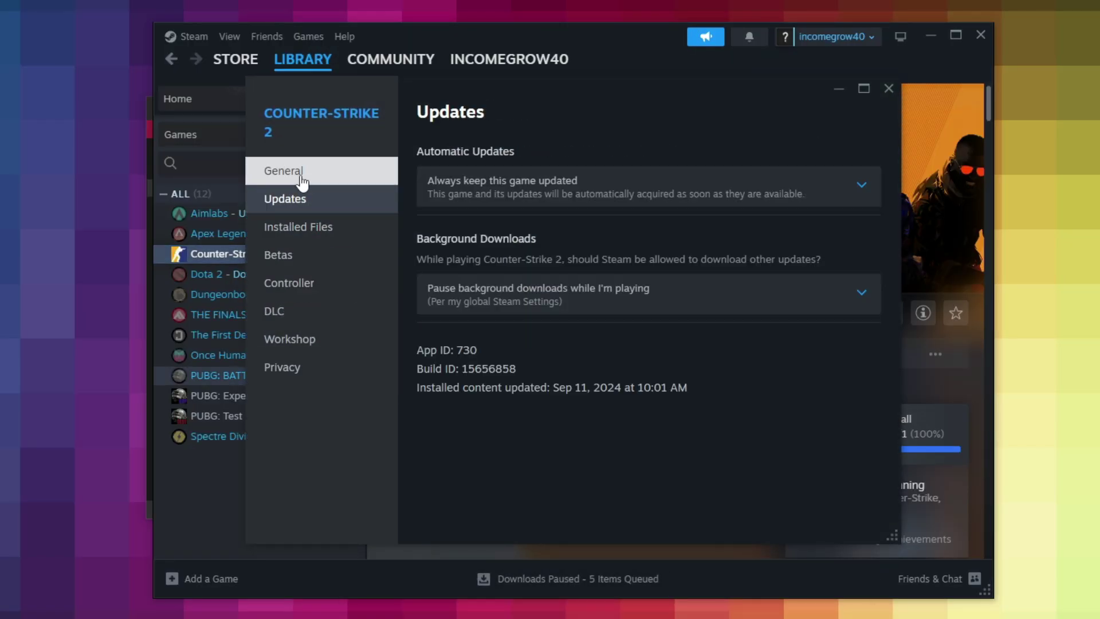
pyautogui.click(301, 183)
# - Replace the launch options of Counter-Strike 2 with the copied -high command and close the properties window
pyautogui.moveTo(503, 402); pyautogui.dragTo(404, 406)
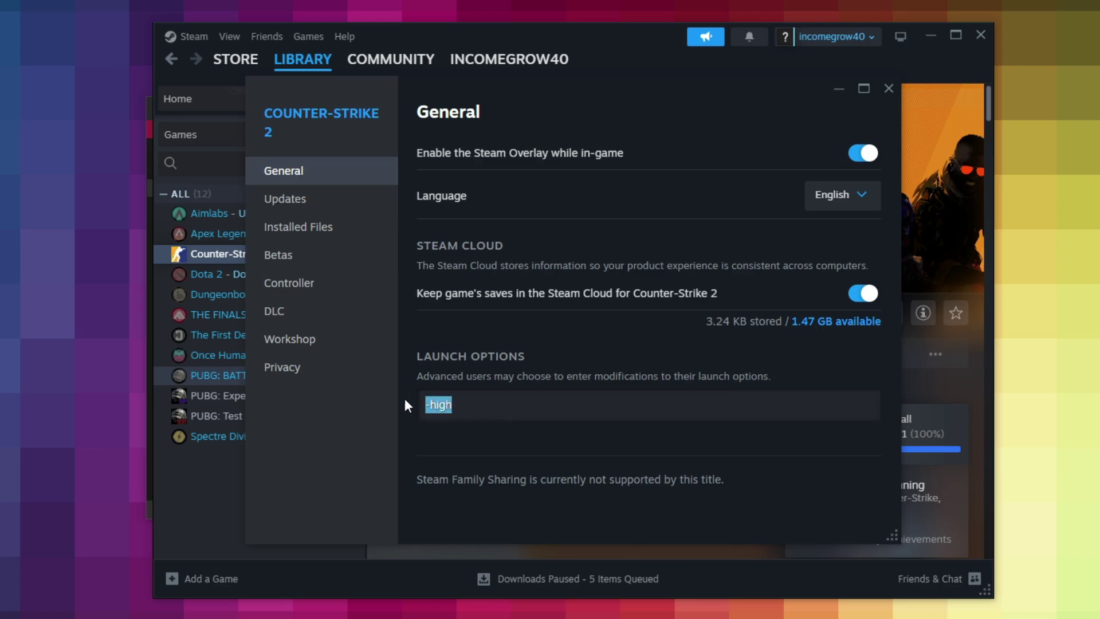
pyautogui.rightClick(442, 405)
pyautogui.click(466, 466)
pyautogui.rightClick(457, 411)
pyautogui.click(483, 425)
pyautogui.click(889, 89)
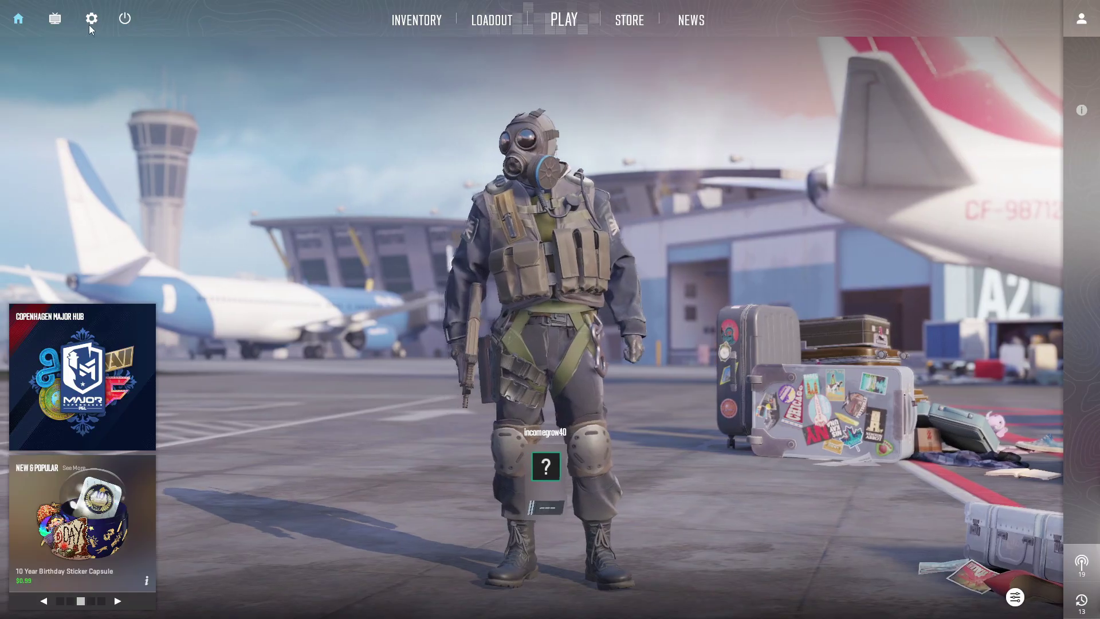
# - In the Counter-Strike 2 advanced video settings, set V-Sync to Disabled and Maximum FPS In Game to 108
pyautogui.click(90, 23)
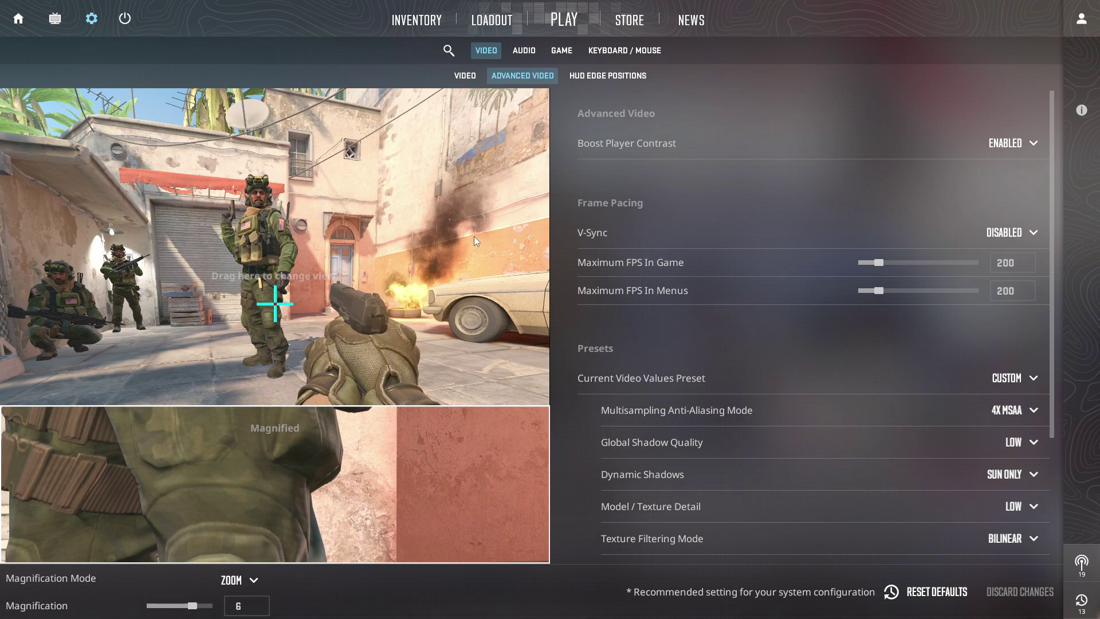
pyautogui.click(1011, 234)
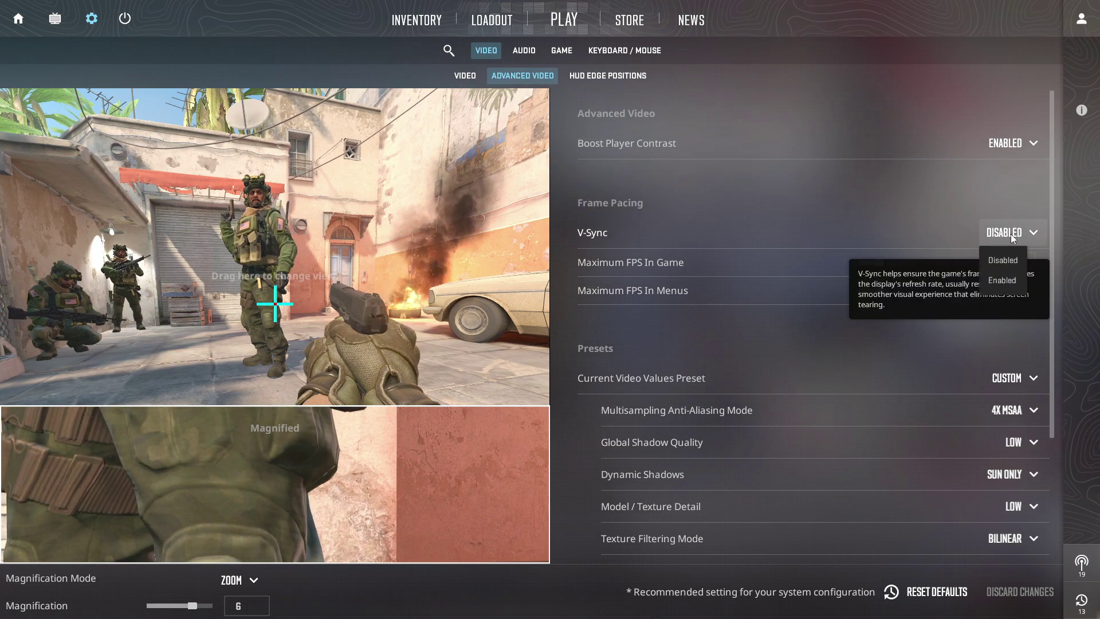
pyautogui.click(1000, 261)
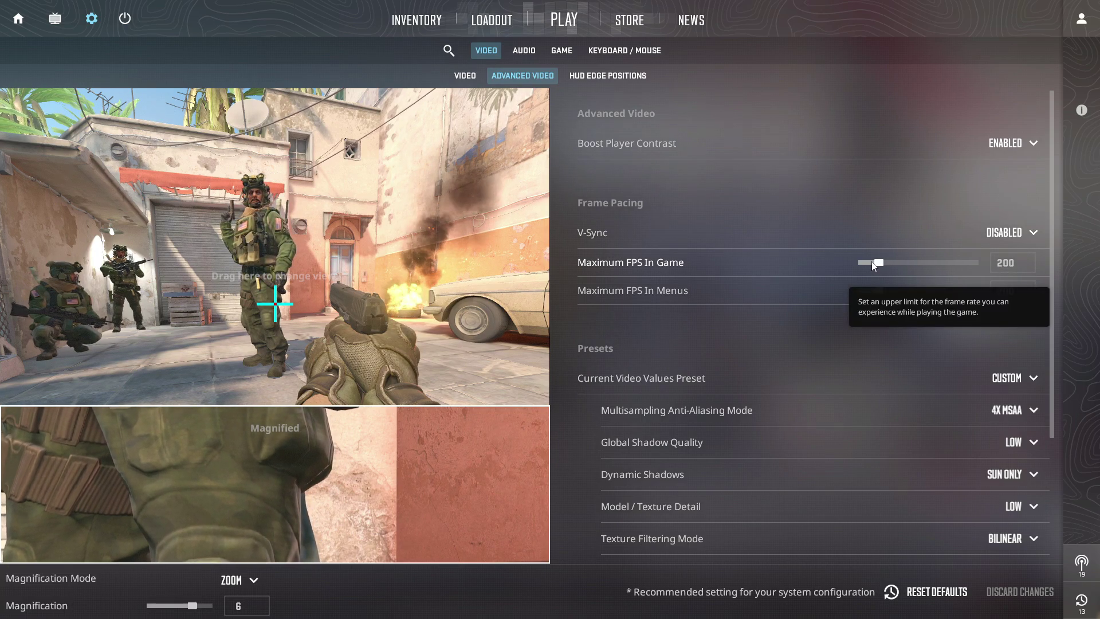
pyautogui.click(871, 263)
pyautogui.moveTo(870, 263); pyautogui.dragTo(867, 263)
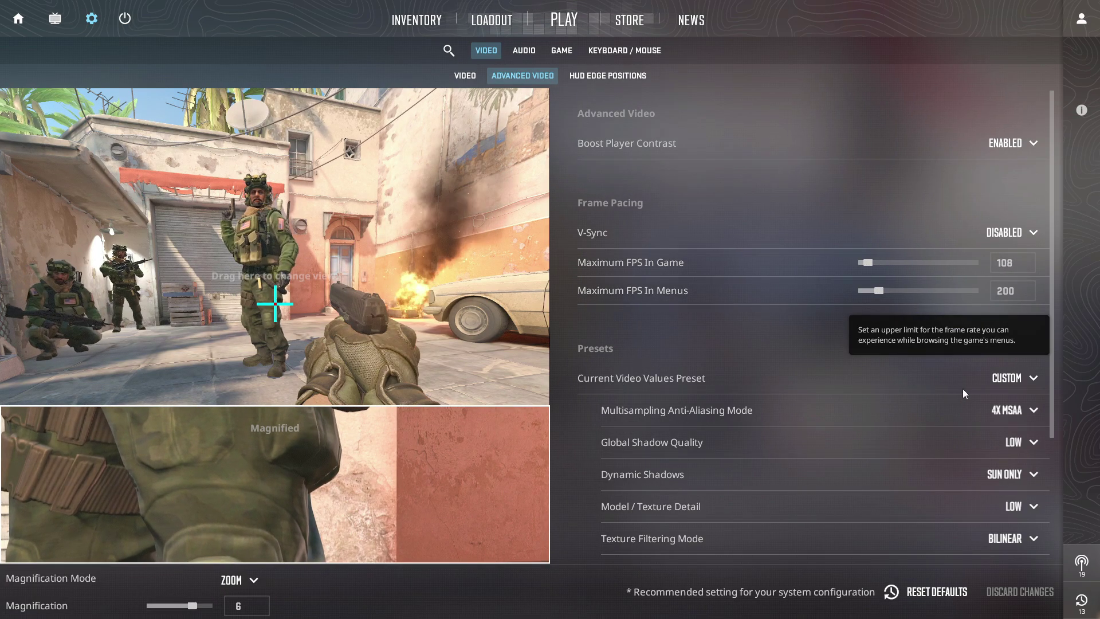
# - Examine the available choices for the video values preset, Multisampling Anti-Aliasing Mode and Global Shadow Quality
pyautogui.click(1009, 379)
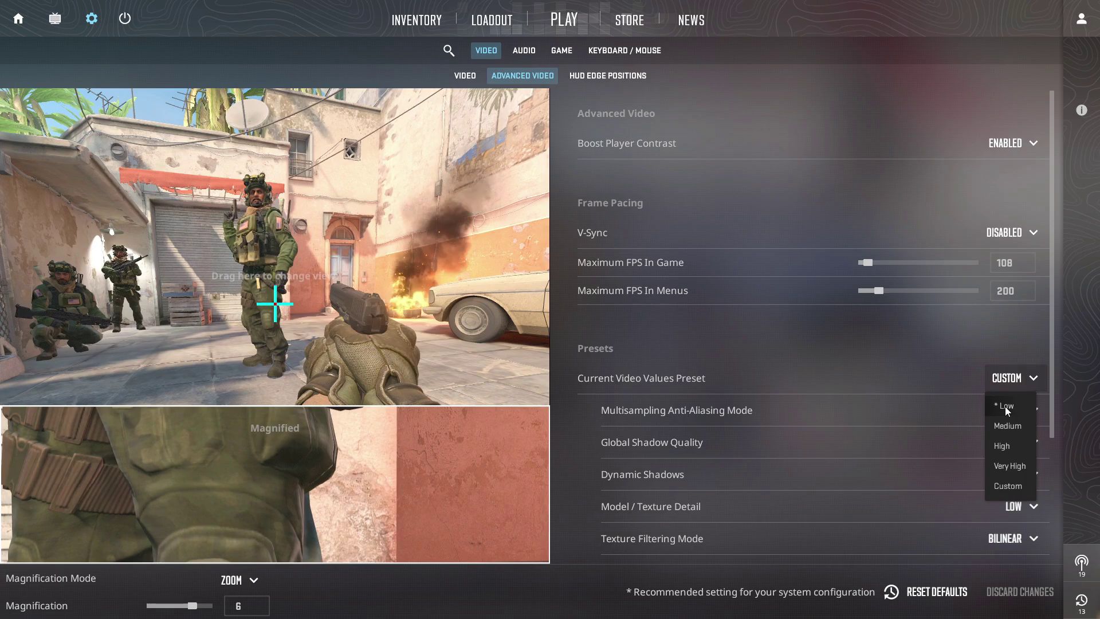
pyautogui.click(659, 422)
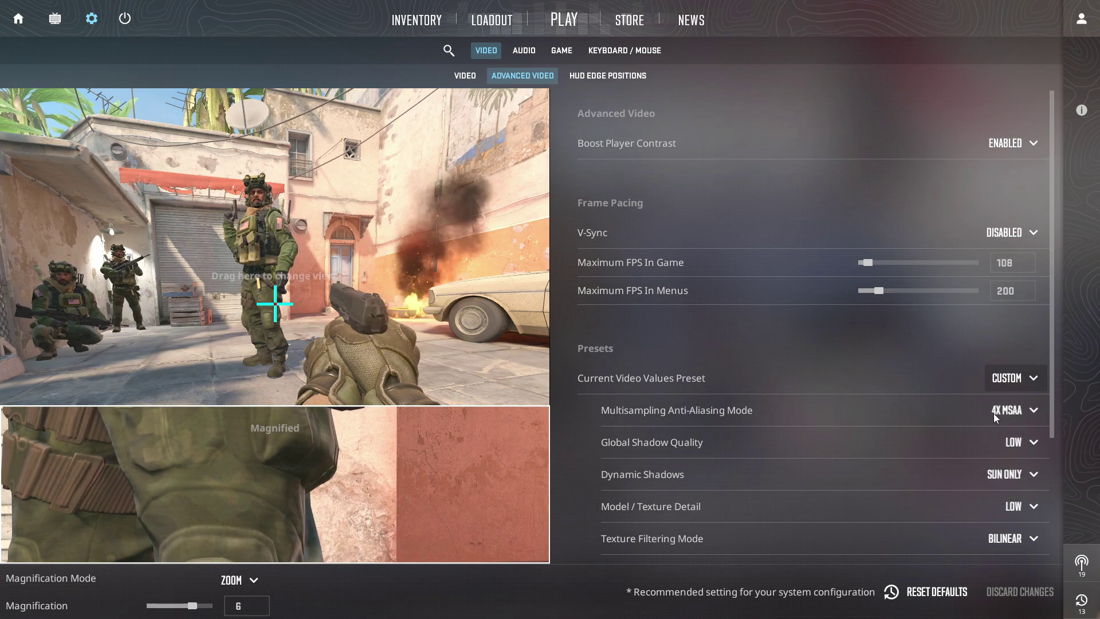
pyautogui.click(1003, 413)
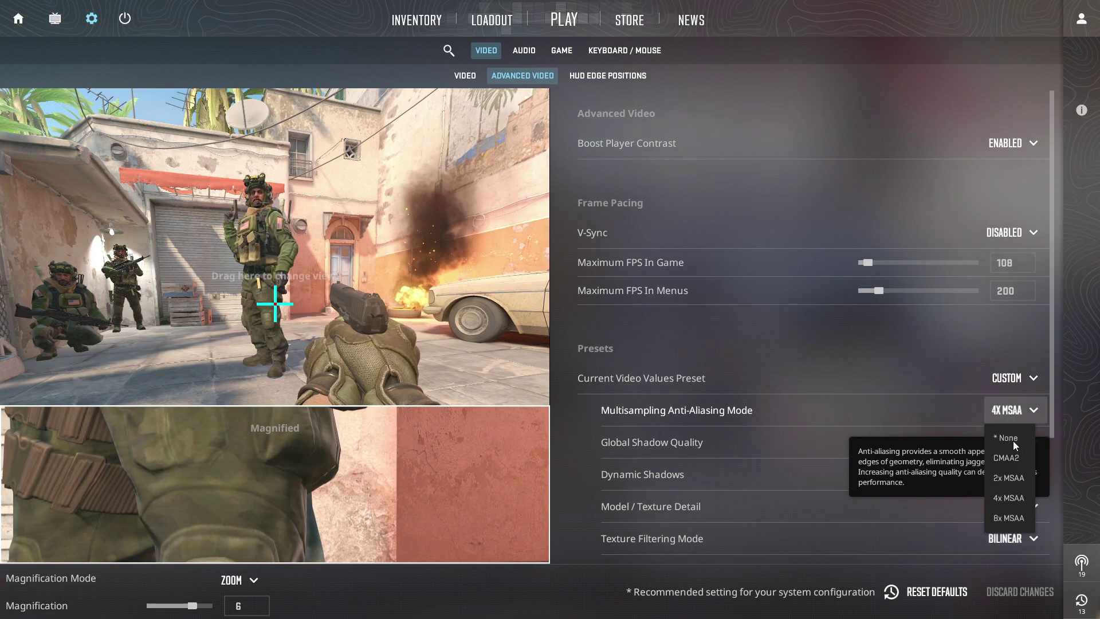
pyautogui.click(662, 445)
pyautogui.click(1014, 451)
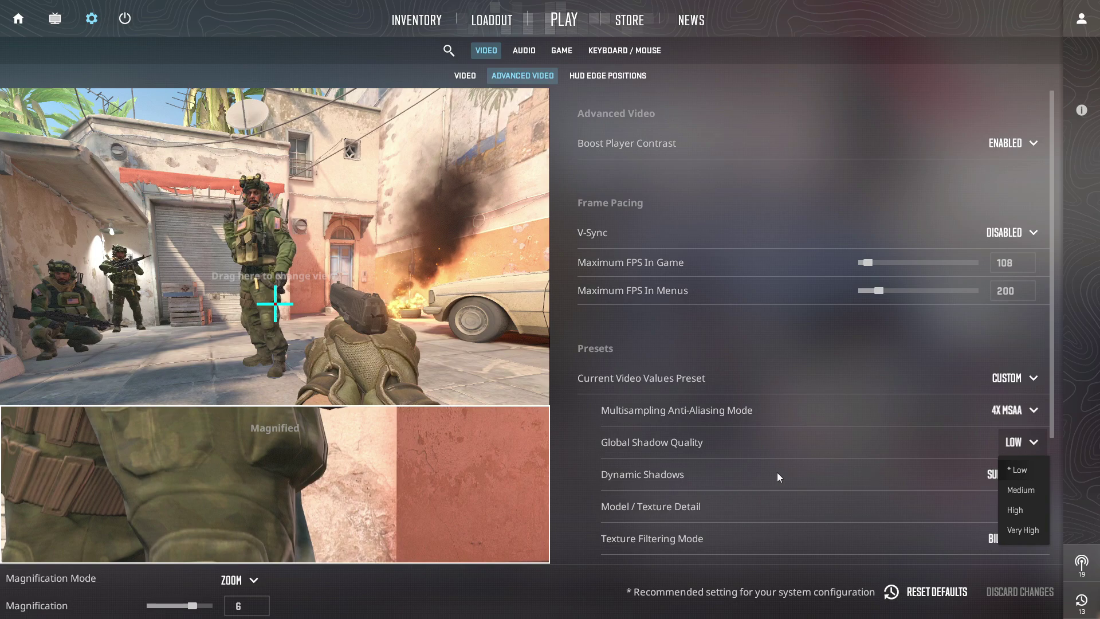
pyautogui.click(625, 482)
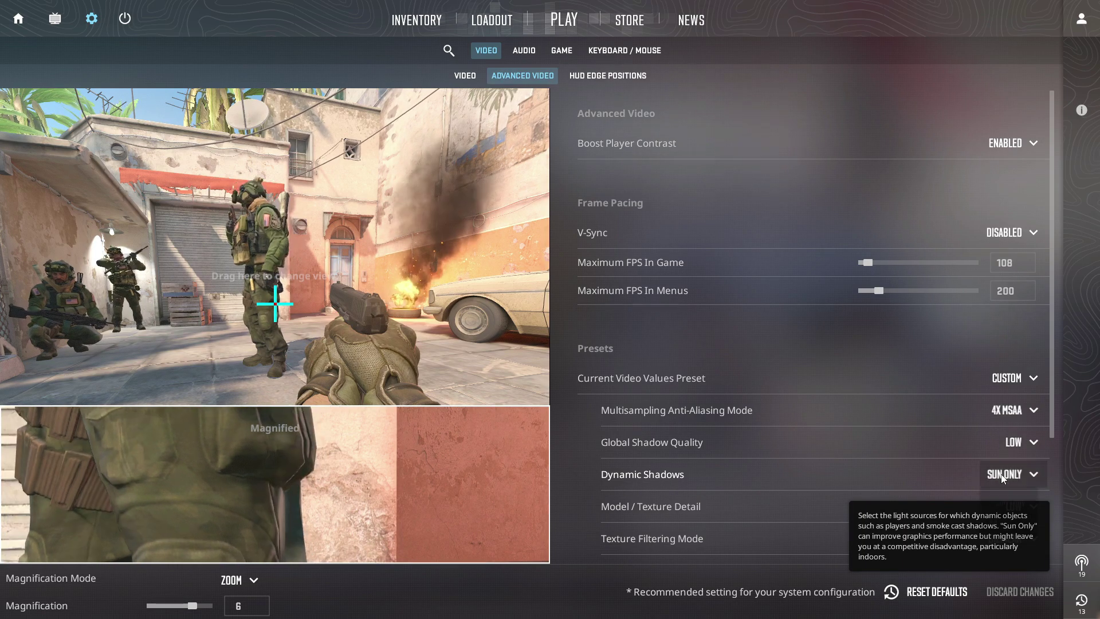
# - Check the Dynamic Shadows choices and set Model / Texture Detail to Low
pyautogui.click(1004, 474)
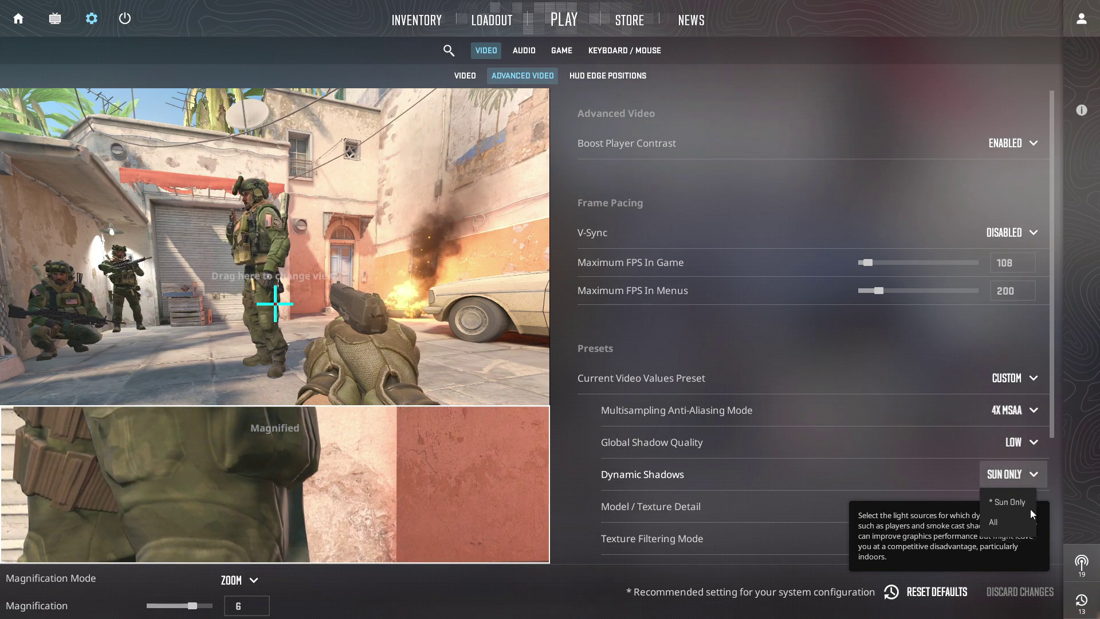
pyautogui.click(667, 516)
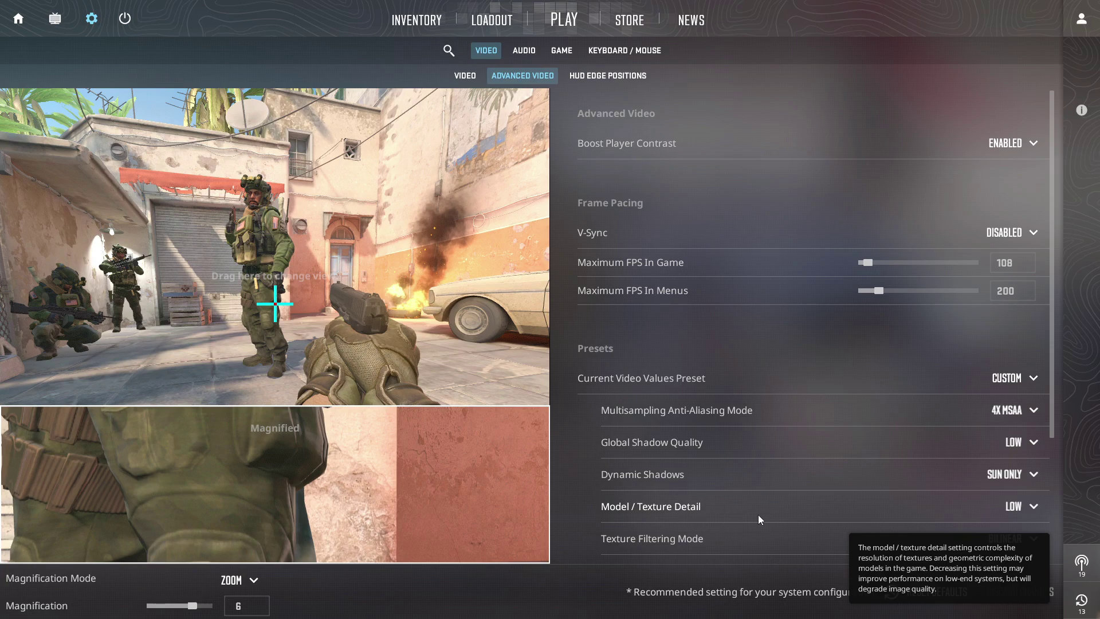
pyautogui.click(1024, 507)
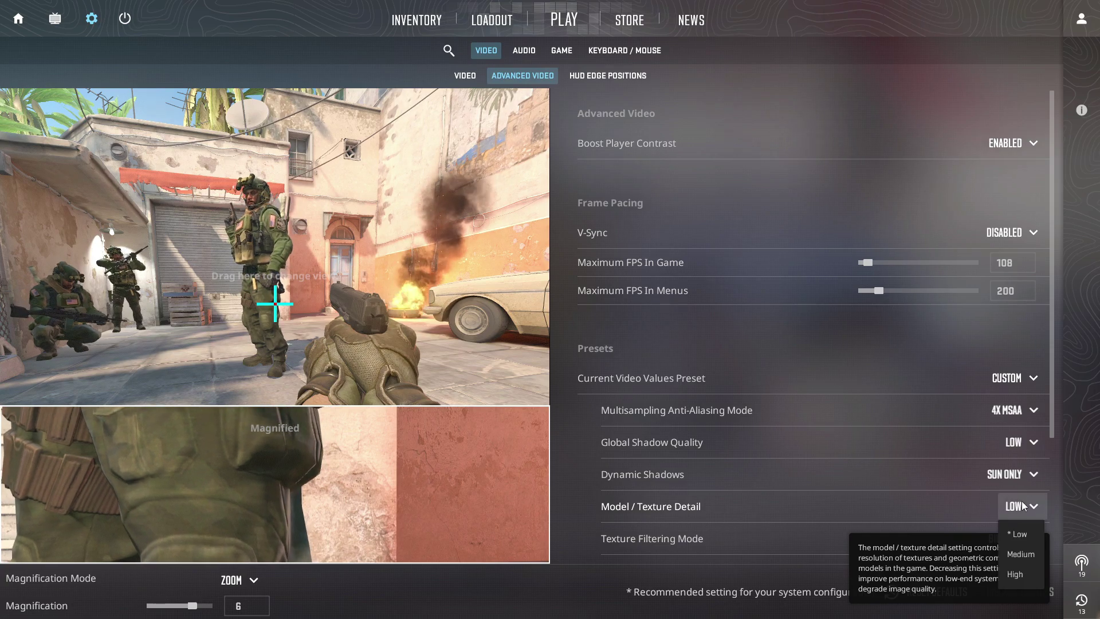
pyautogui.click(1012, 535)
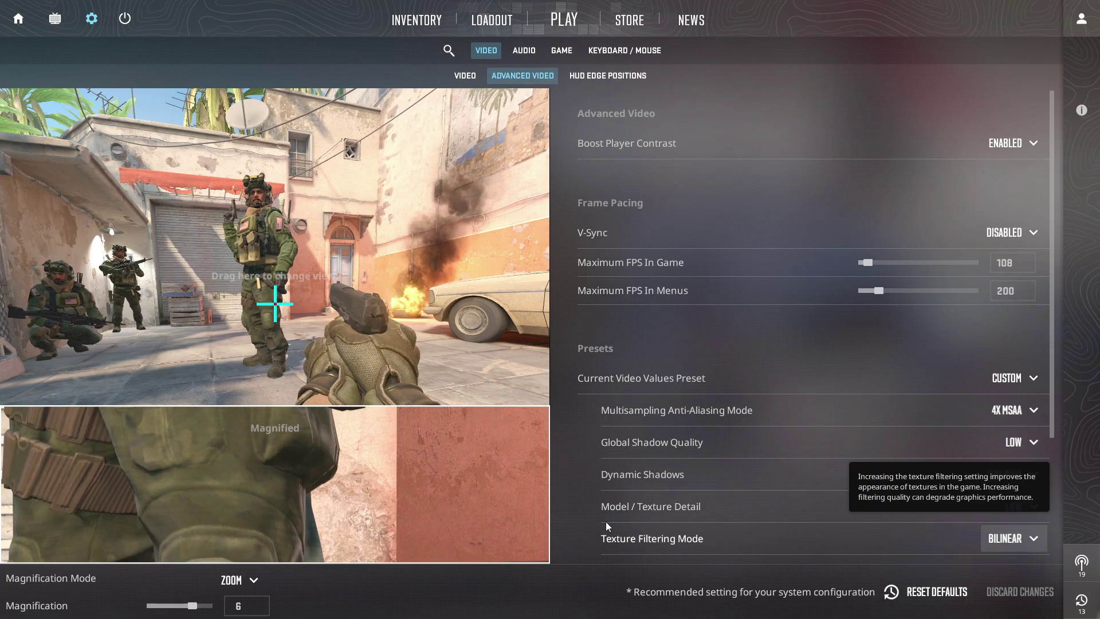
# - Examine the Texture Filtering Mode choices and the remaining advanced video settings, and open the basic Video settings
pyautogui.click(1008, 538)
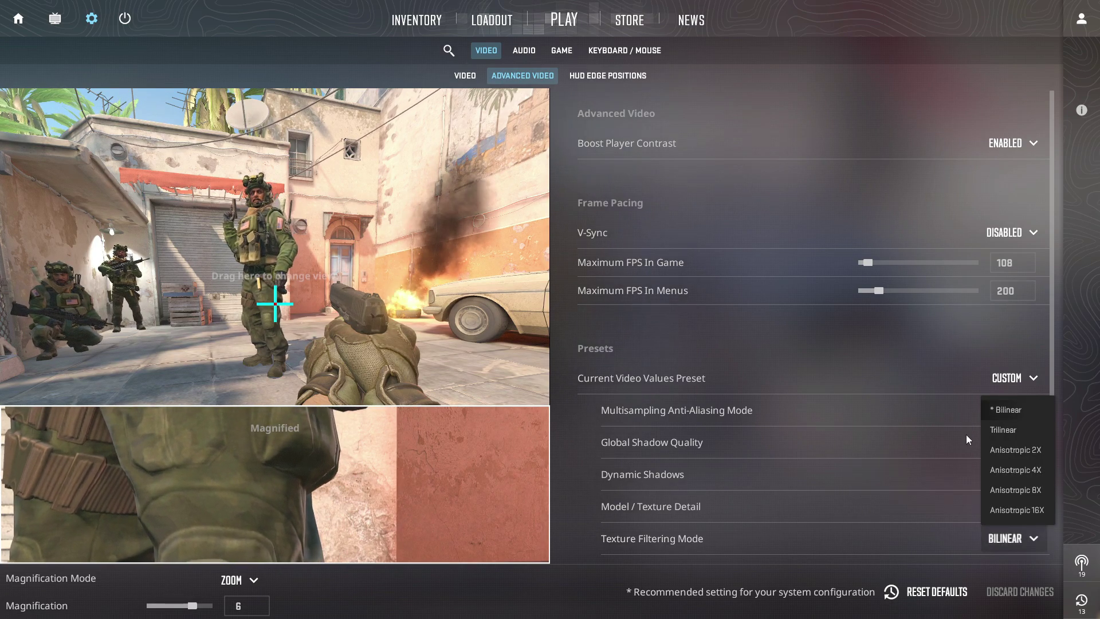
pyautogui.click(915, 460)
pyautogui.scroll(-1, 918, 450)
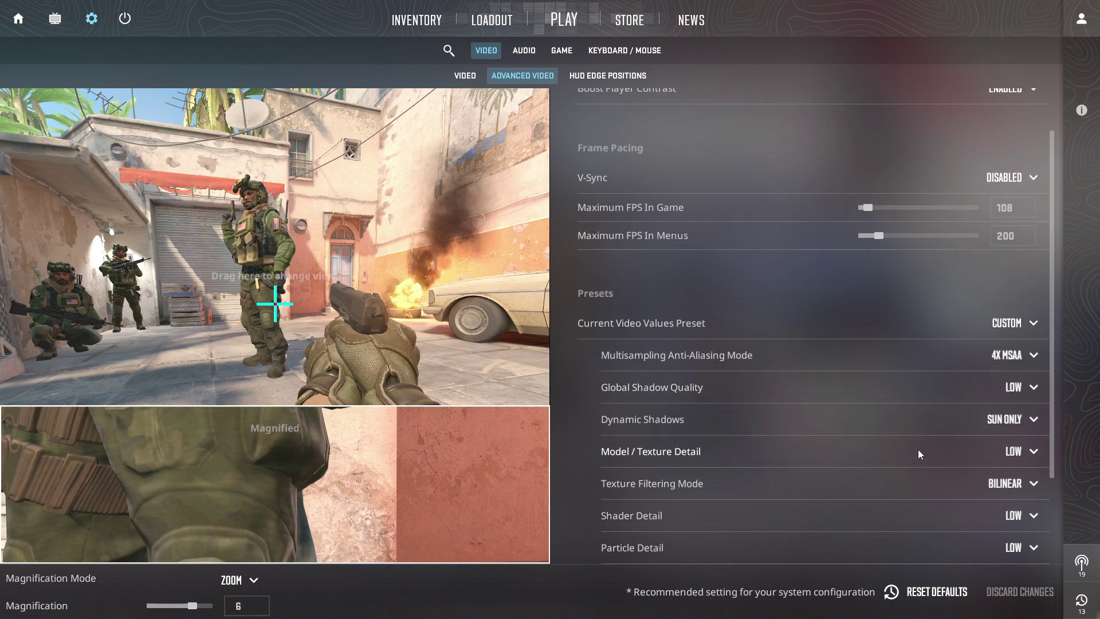
pyautogui.scroll(-1, 918, 449)
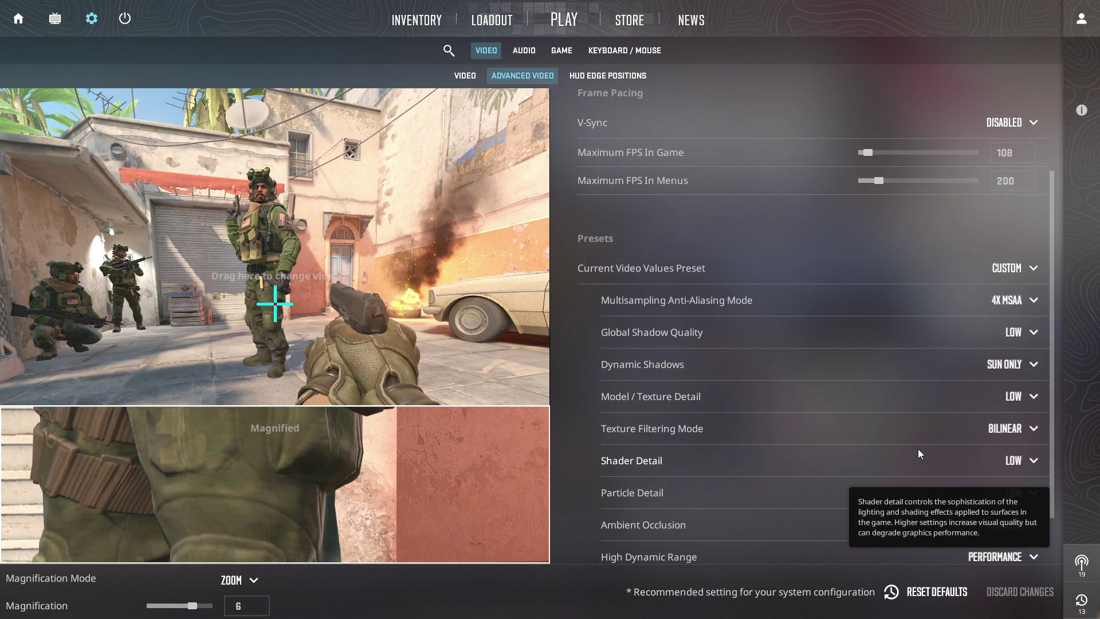
pyautogui.scroll(-1, 917, 449)
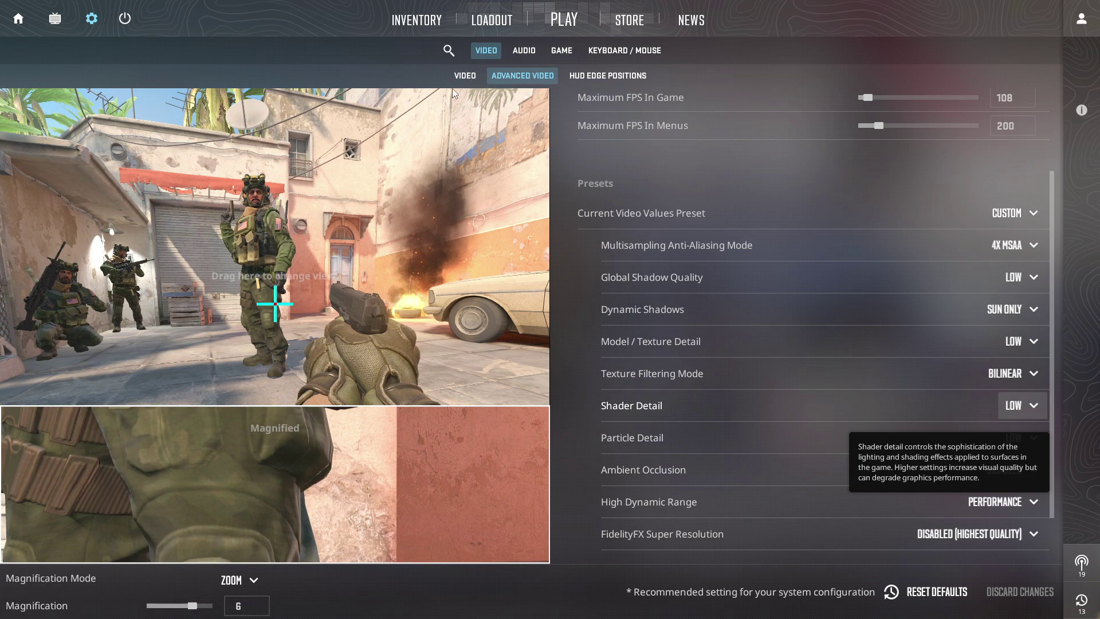
pyautogui.scroll(5, 868, 253)
pyautogui.click(465, 75)
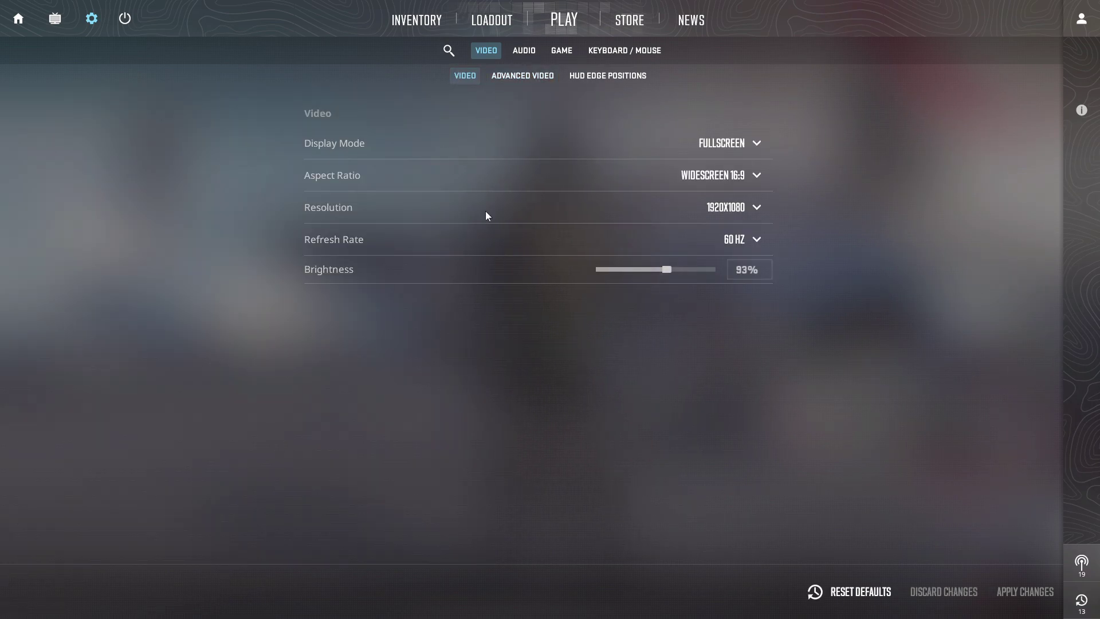